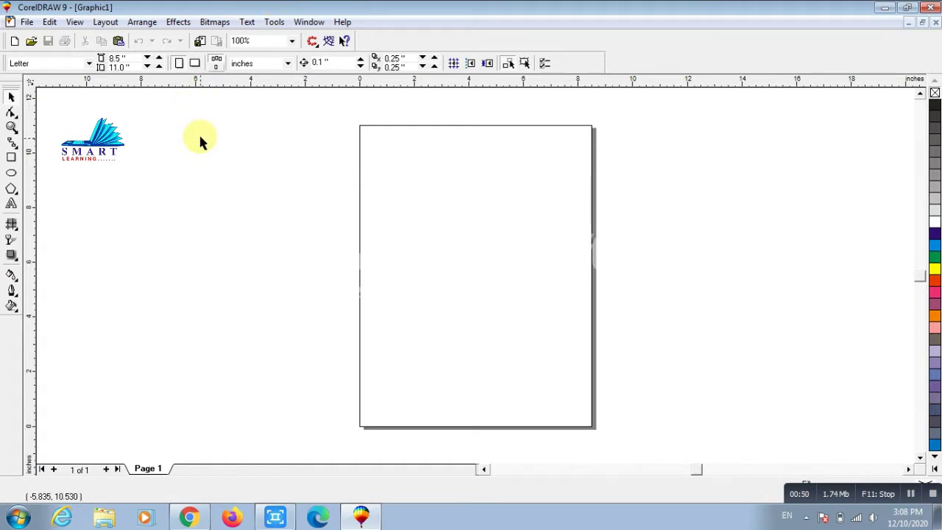
# - Import the abstract-business-card-template JPEG from the Desktop folder and place it over the page
pyautogui.click(203, 45)
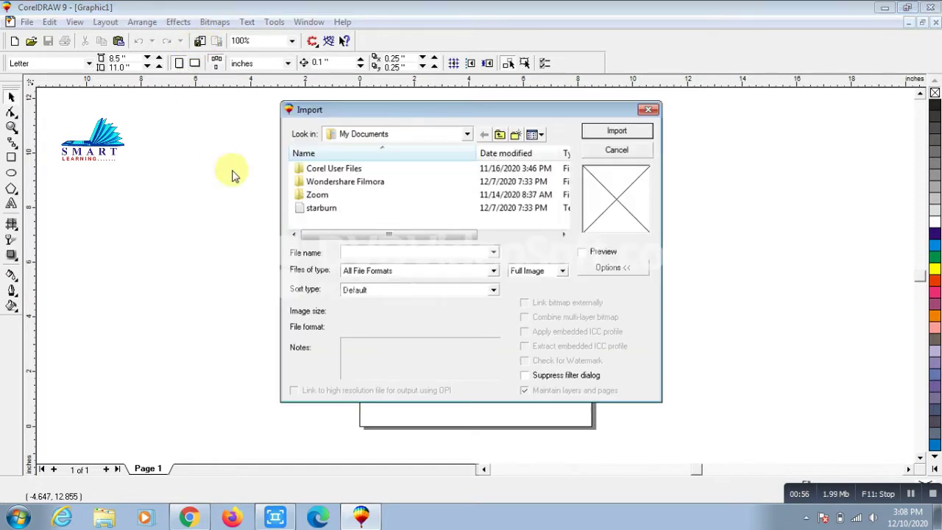
pyautogui.click(467, 134)
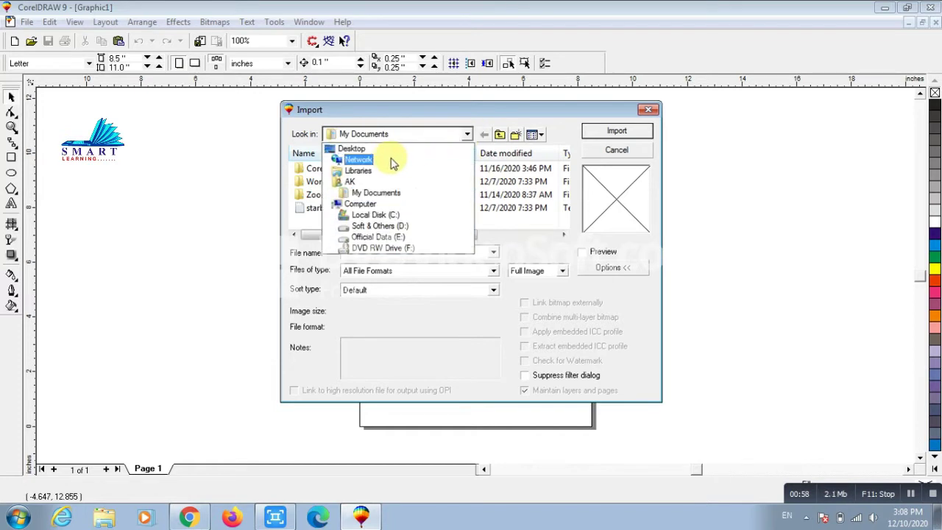
pyautogui.click(376, 151)
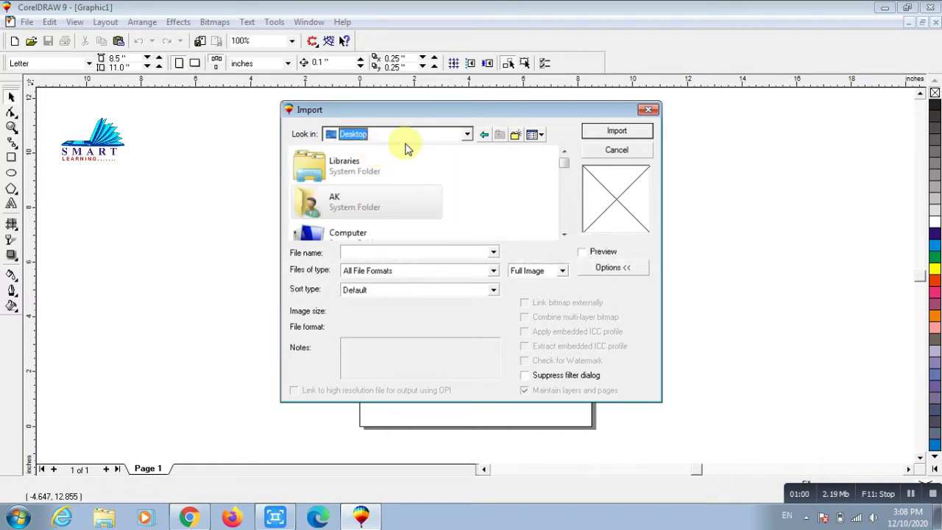
pyautogui.moveTo(564, 162); pyautogui.dragTo(566, 206)
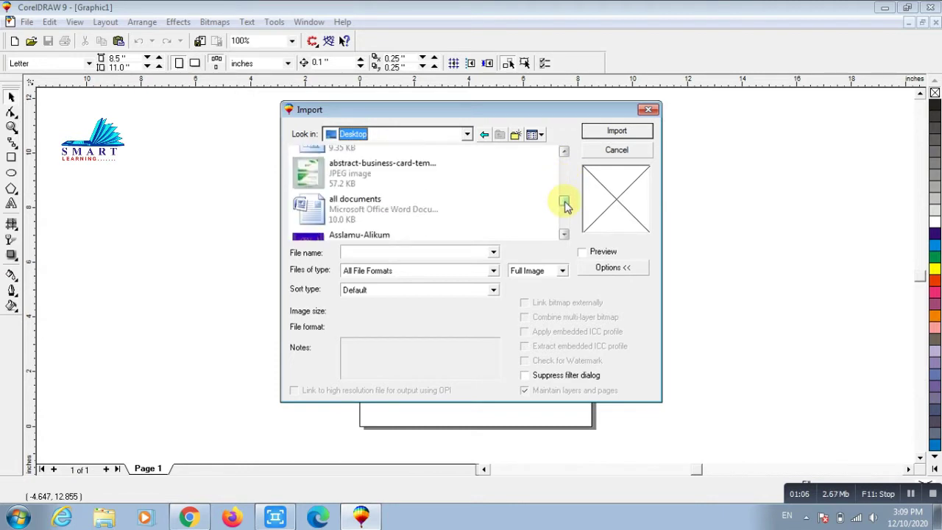
pyautogui.click(381, 175)
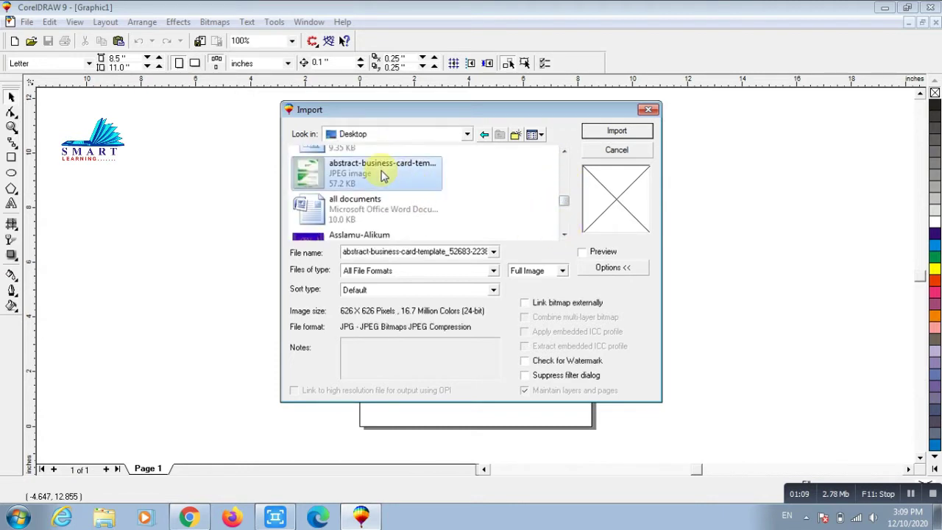
pyautogui.click(615, 133)
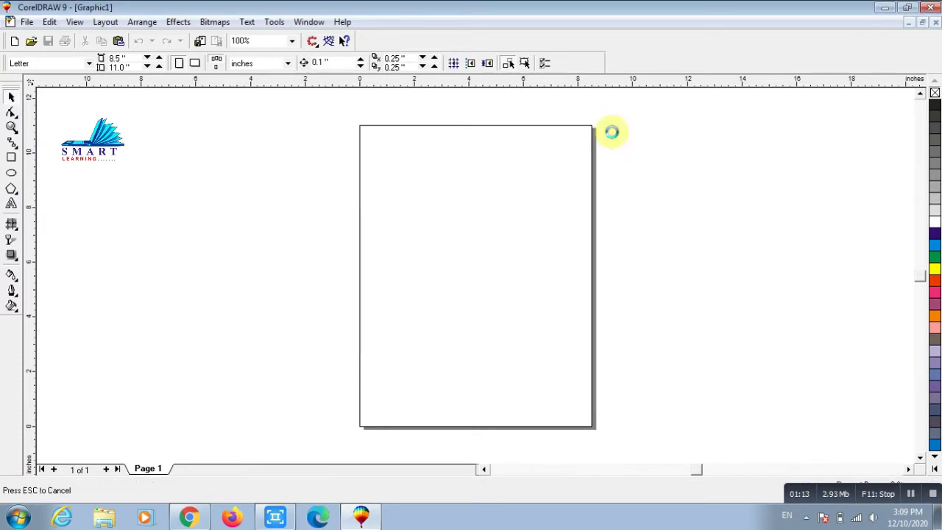
pyautogui.click(388, 166)
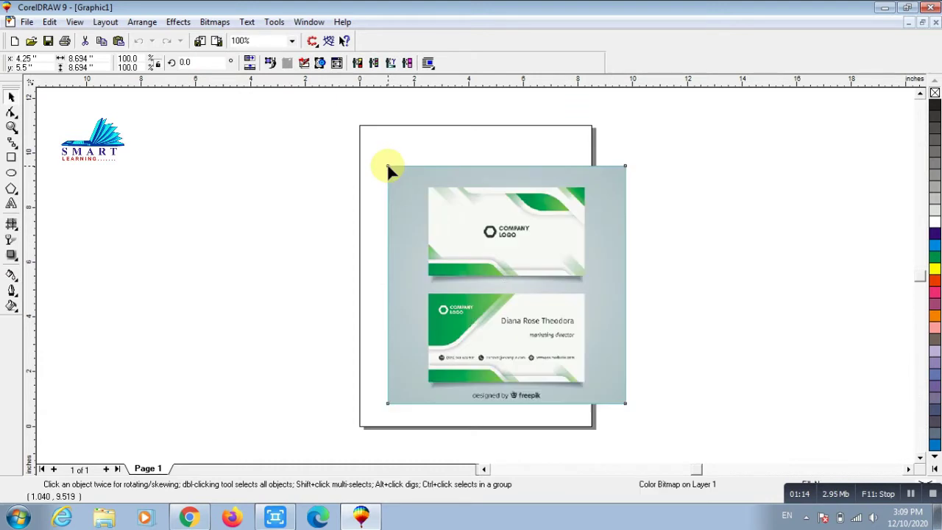
# - Move the imported business card image off the page into the empty area on its left
pyautogui.moveTo(556, 234); pyautogui.dragTo(263, 208)
pyautogui.click(380, 236)
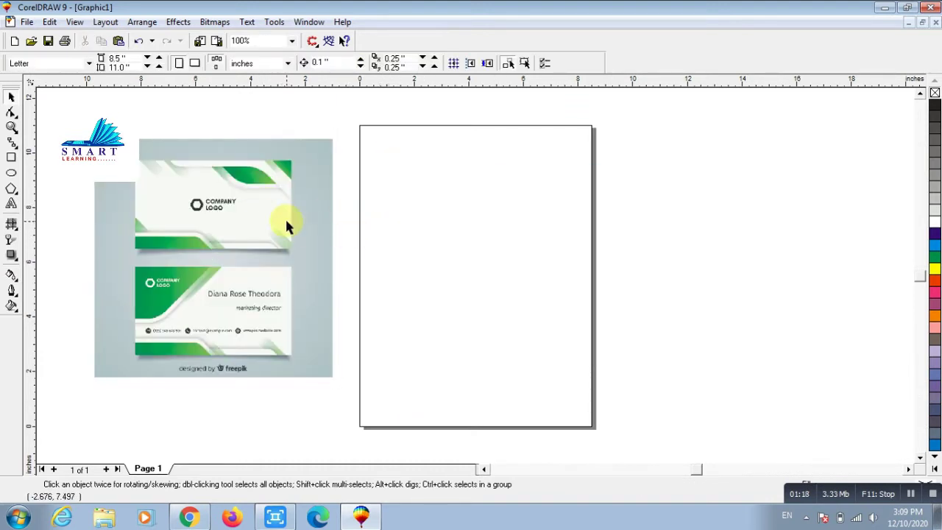
pyautogui.click(236, 201)
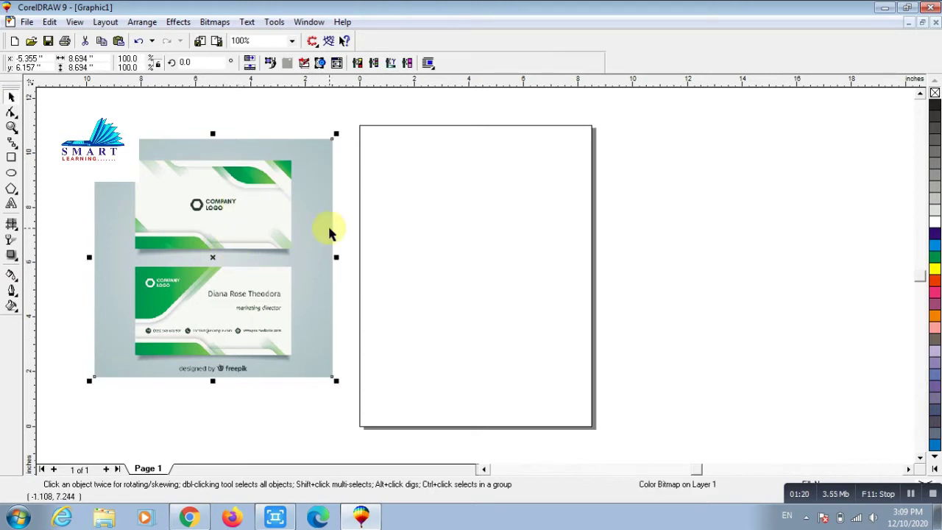
pyautogui.click(369, 223)
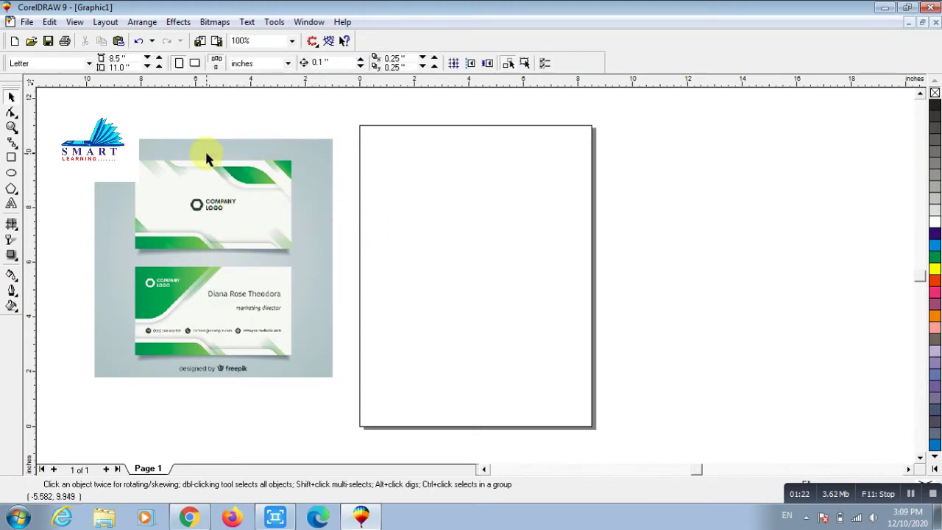
# - Crop the image's gray margins with the Shape tool so about 5.84 by 7.46 inches around both cards remains
pyautogui.click(247, 200)
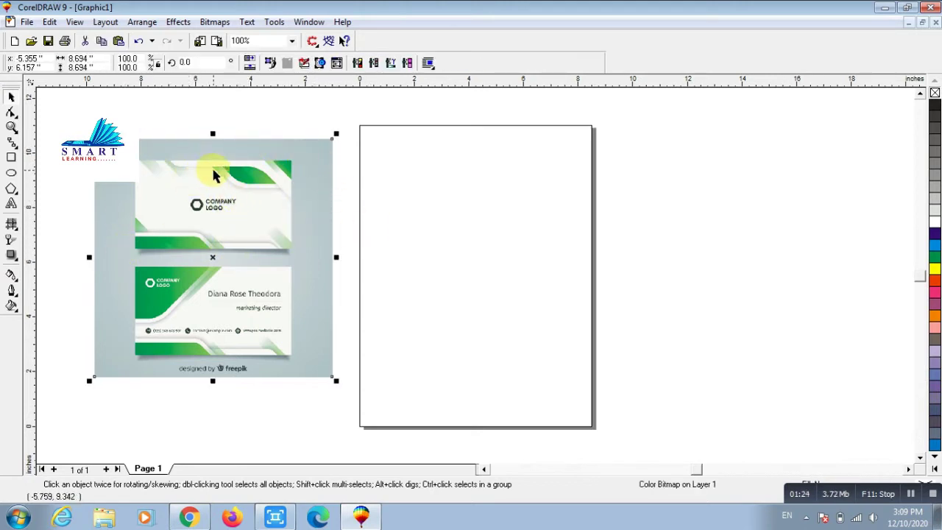
pyautogui.click(11, 114)
pyautogui.moveTo(139, 125); pyautogui.dragTo(426, 175)
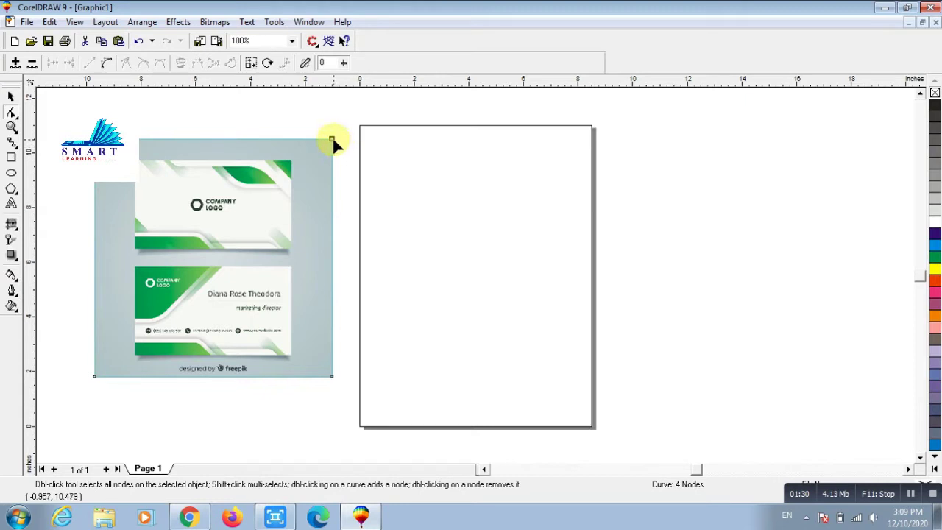
pyautogui.moveTo(331, 138); pyautogui.dragTo(292, 376)
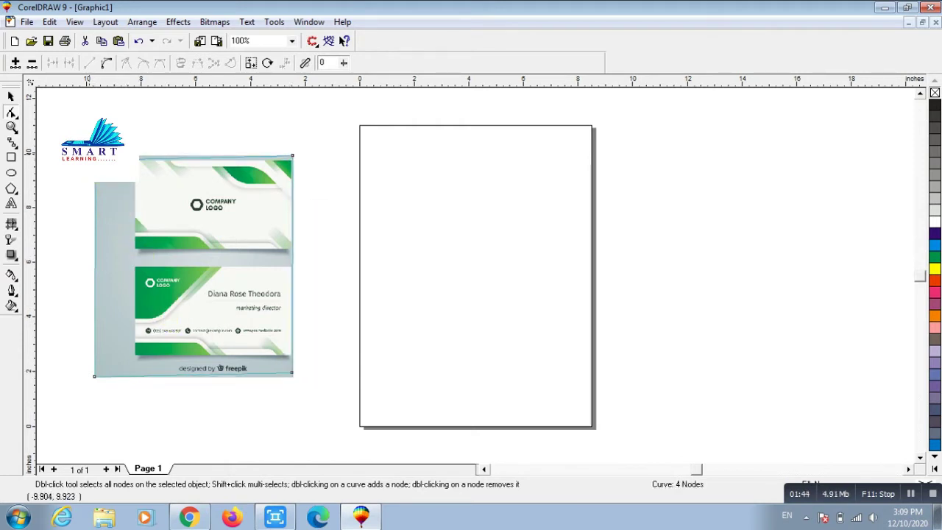
pyautogui.moveTo(106, 287); pyautogui.dragTo(341, 398)
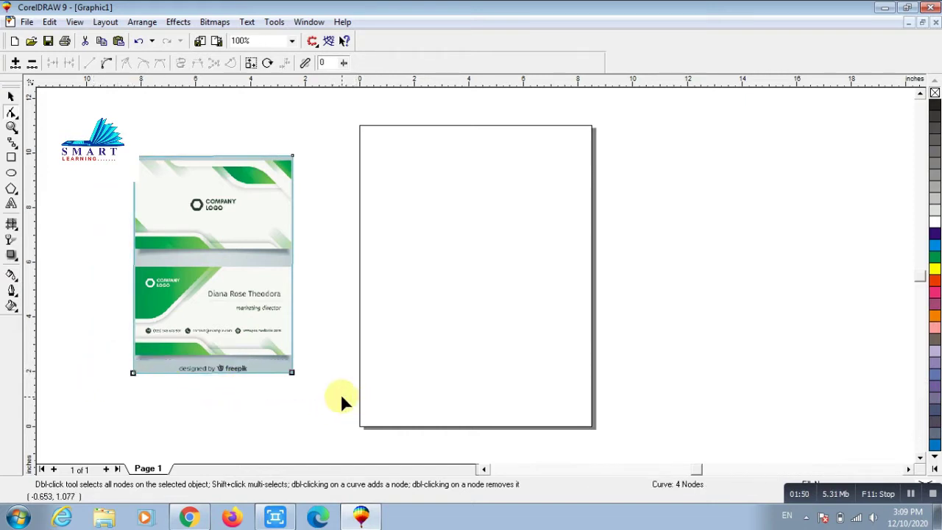
pyautogui.moveTo(292, 375); pyautogui.dragTo(295, 359)
pyautogui.click(354, 332)
pyautogui.press('space')
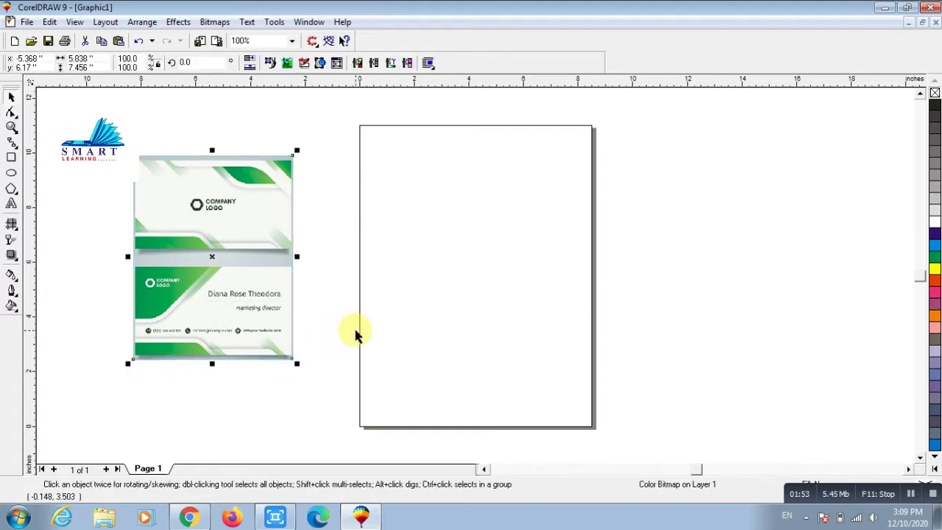
# - Shift the cropped card image slightly up and to the left, leaving it deselected
pyautogui.click(361, 290)
pyautogui.moveTo(194, 212); pyautogui.dragTo(187, 203)
pyautogui.click(308, 252)
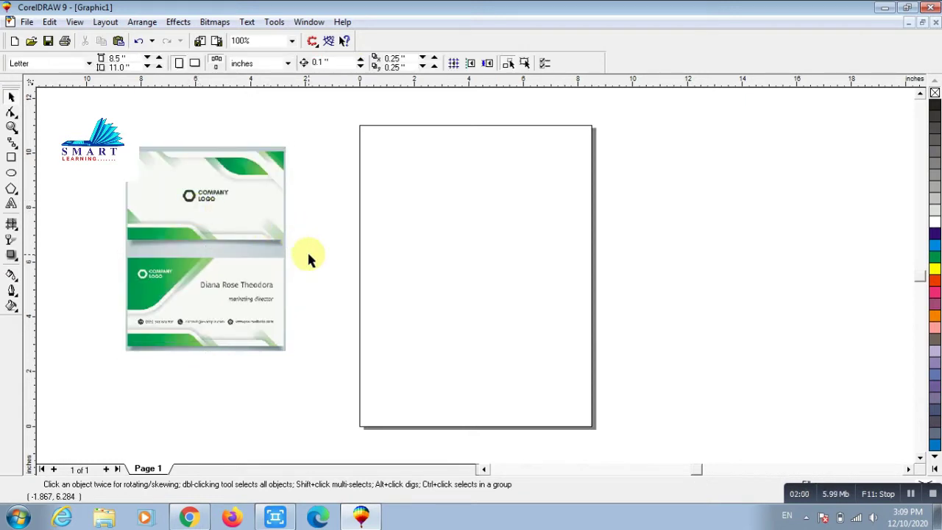
# - Draw a rectangle about 5.70 by 3.24 inches tracing the outline of the lower business card
pyautogui.click(12, 127)
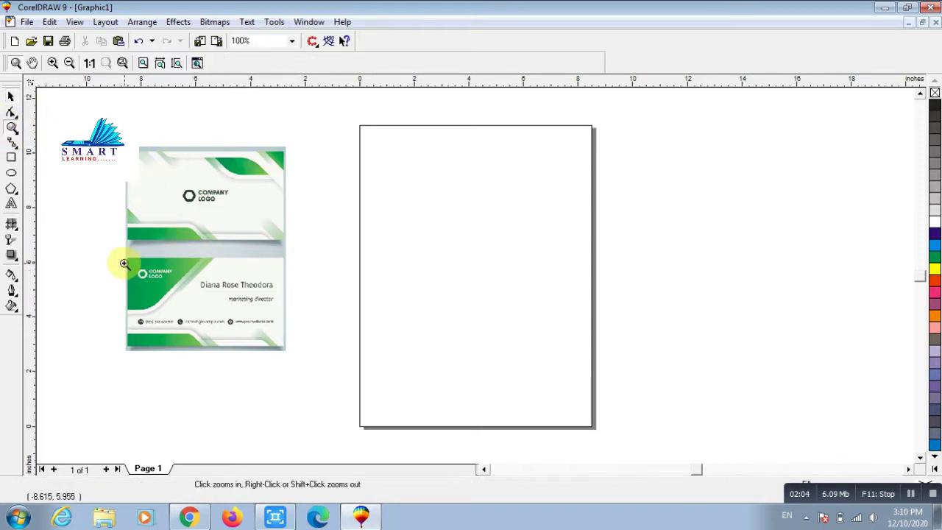
pyautogui.moveTo(122, 256); pyautogui.dragTo(290, 347)
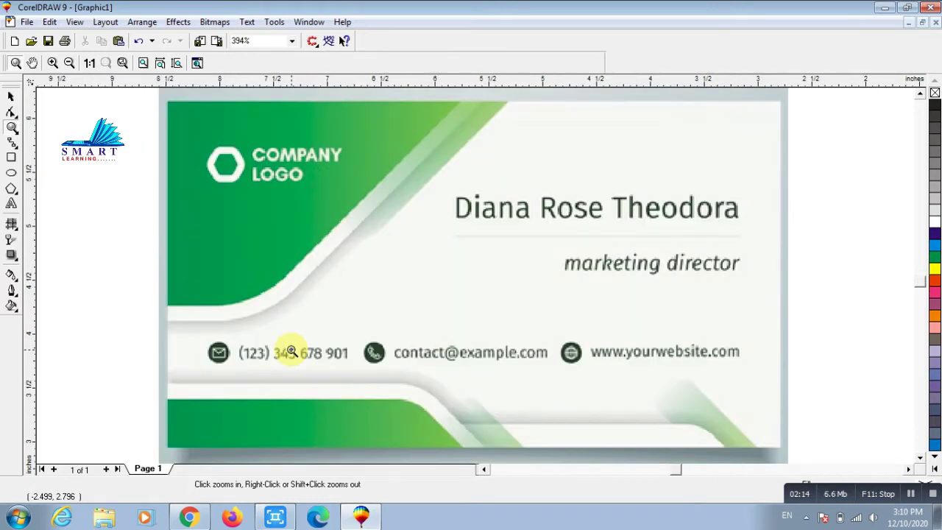
pyautogui.click(116, 187)
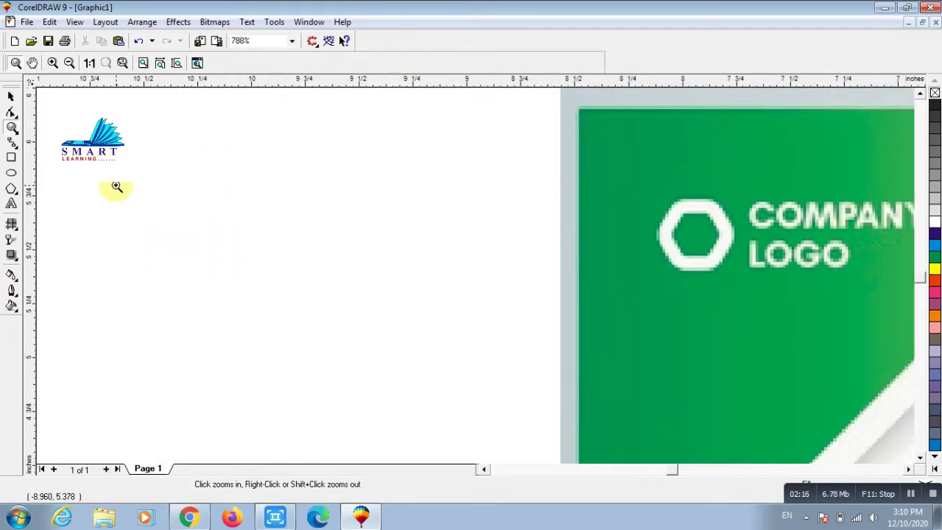
pyautogui.rightClick(116, 187)
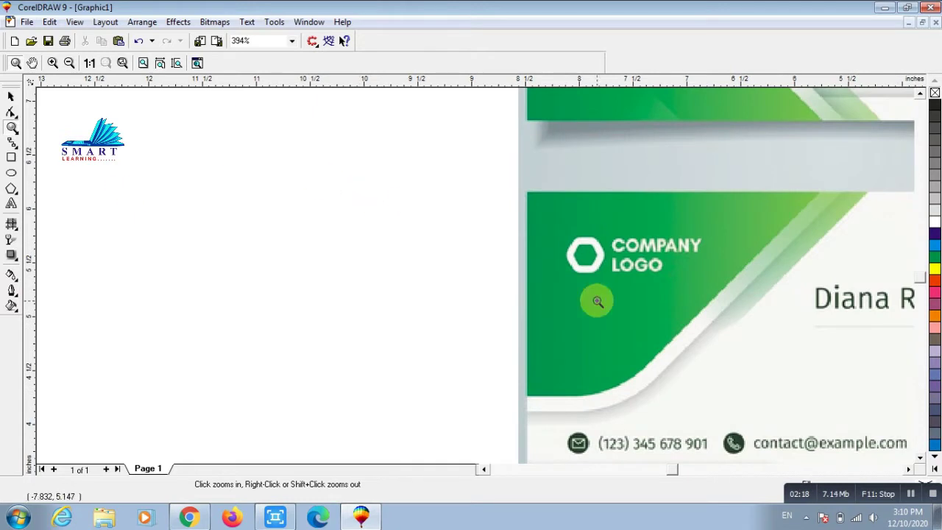
pyautogui.click(908, 469)
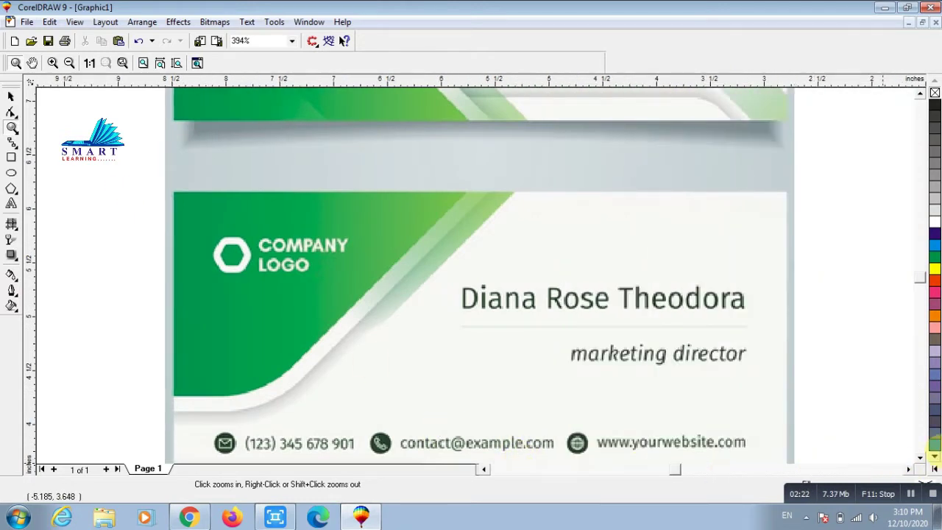
pyautogui.click(920, 458)
pyautogui.click(920, 458)
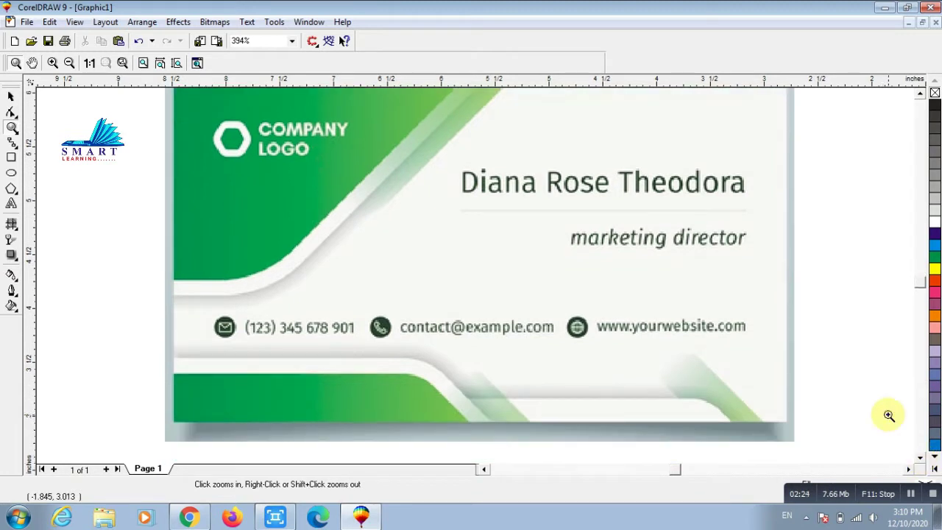
pyautogui.click(920, 94)
pyautogui.press('space')
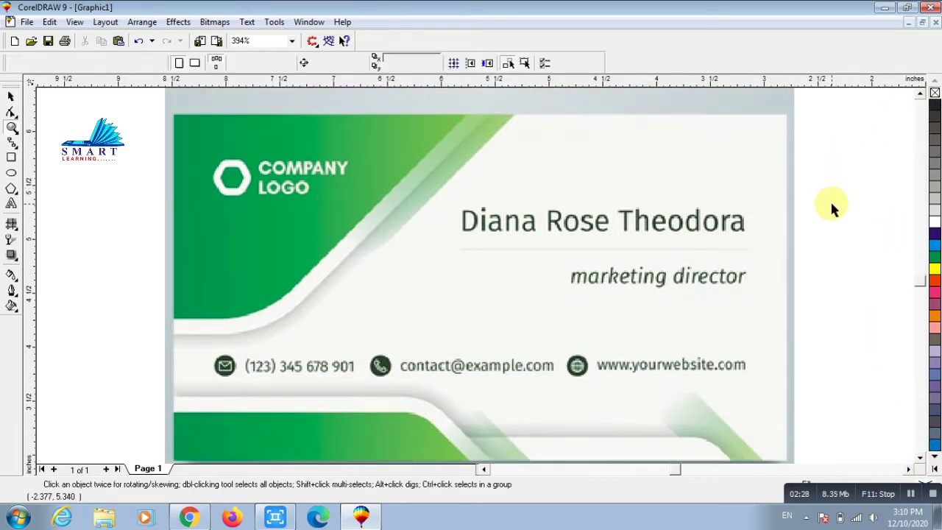
pyautogui.click(12, 159)
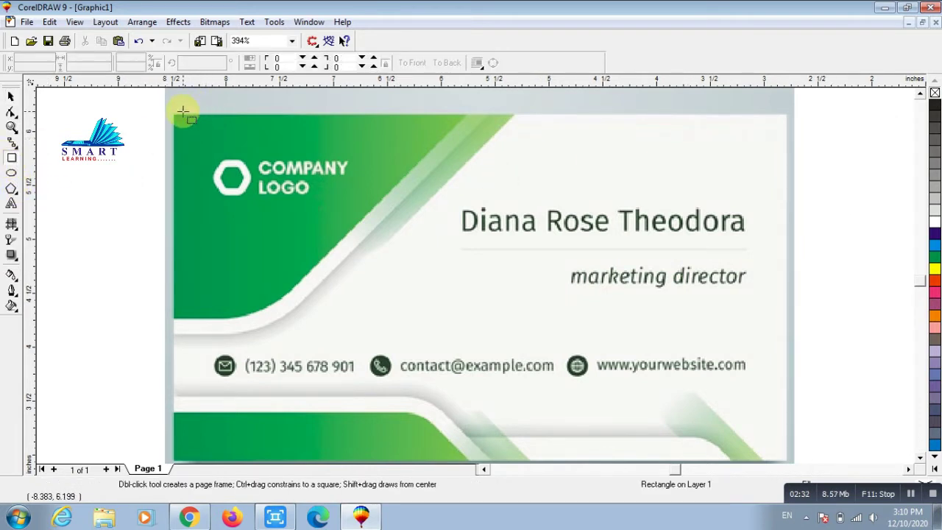
pyautogui.moveTo(174, 114); pyautogui.dragTo(786, 397)
pyautogui.press('space')
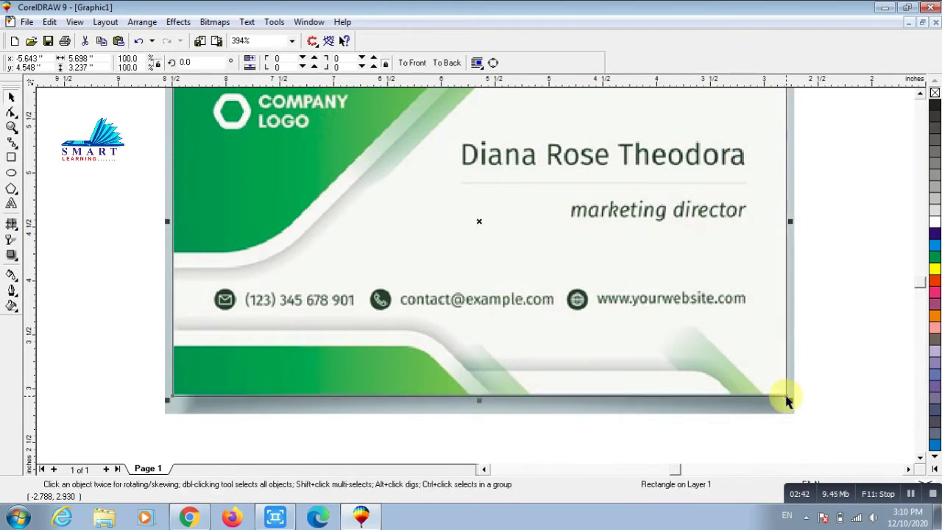
# - Make a copy of the card rectangle shrunk to about 2.74 by 1.90 inches over the green upper-left corner area
pyautogui.click(920, 93)
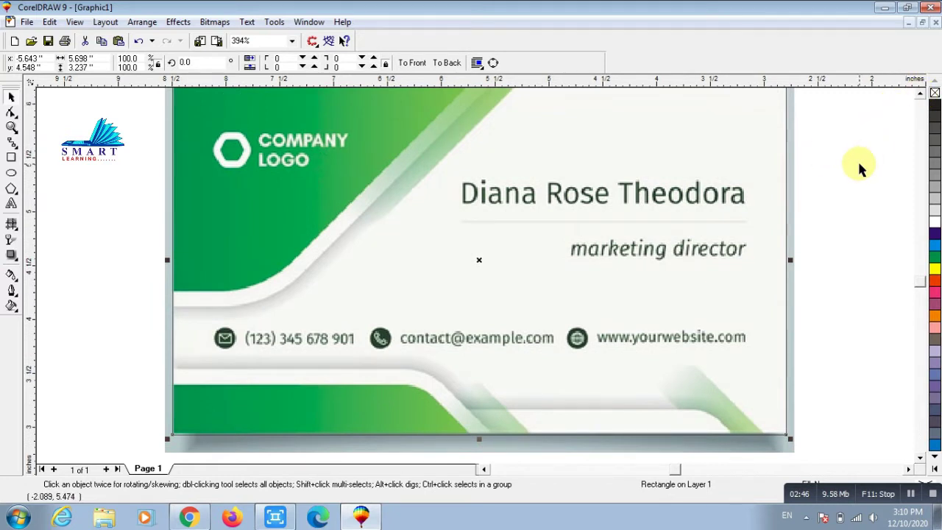
pyautogui.press('F3')
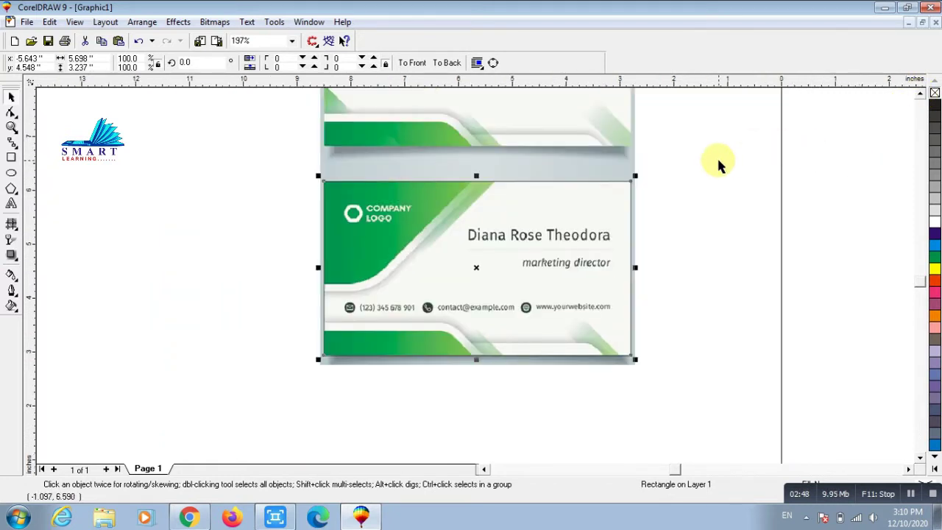
pyautogui.moveTo(634, 268); pyautogui.dragTo(474, 263)
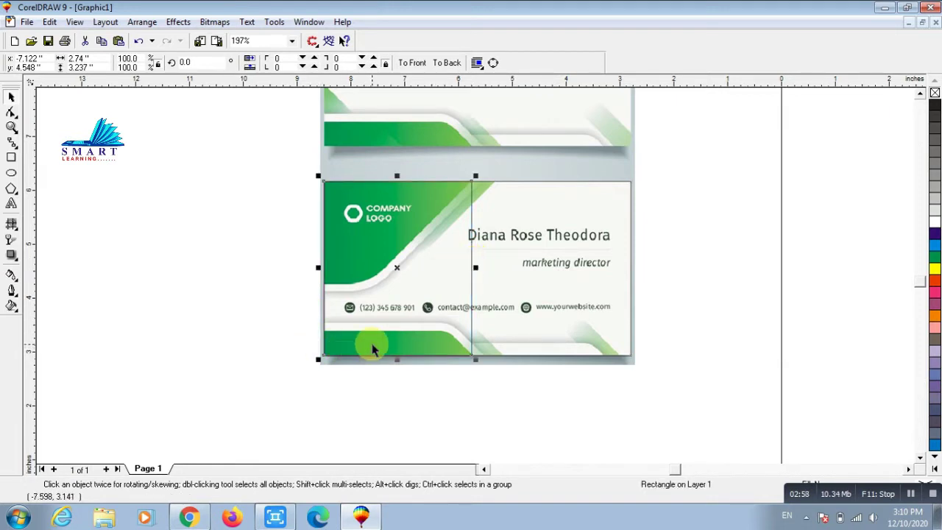
pyautogui.moveTo(394, 359); pyautogui.dragTo(393, 288)
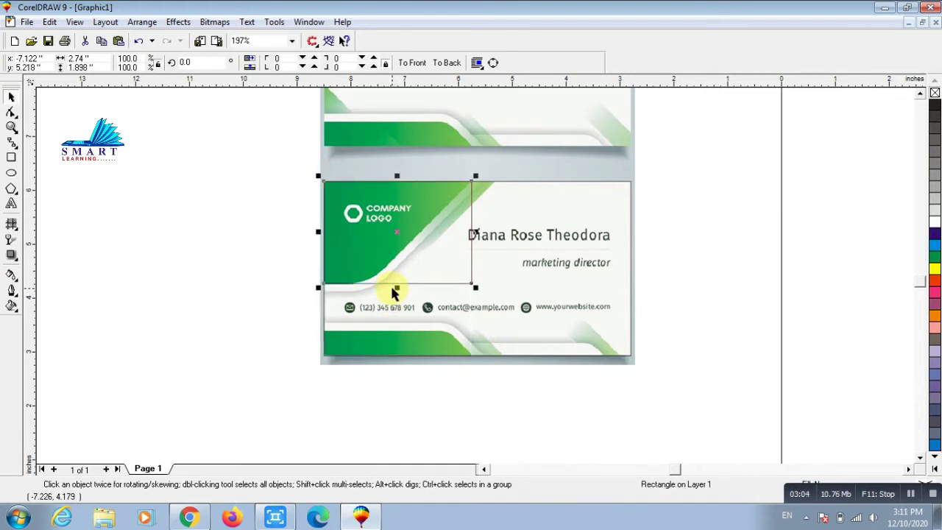
# - Convert the small rectangle over the green logo area to curves
pyautogui.press('F2')
pyautogui.moveTo(317, 172); pyautogui.dragTo(498, 294)
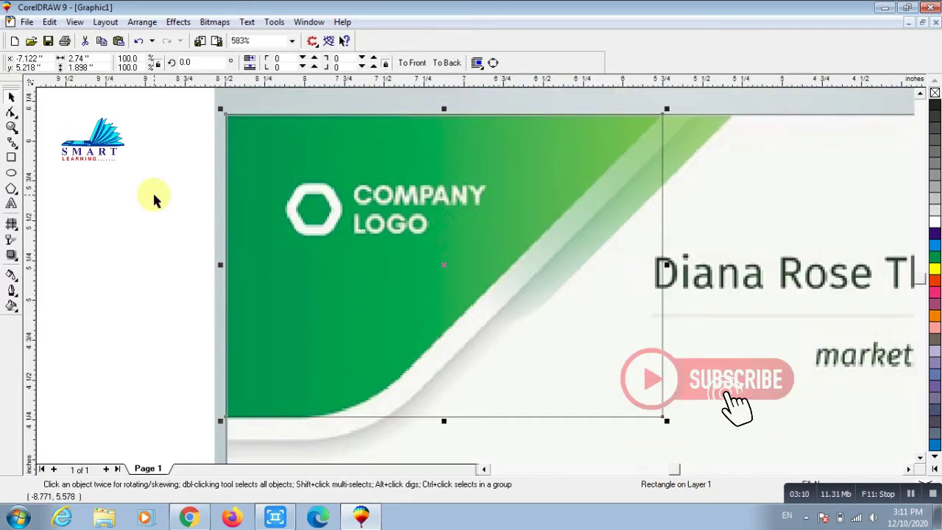
pyautogui.click(493, 62)
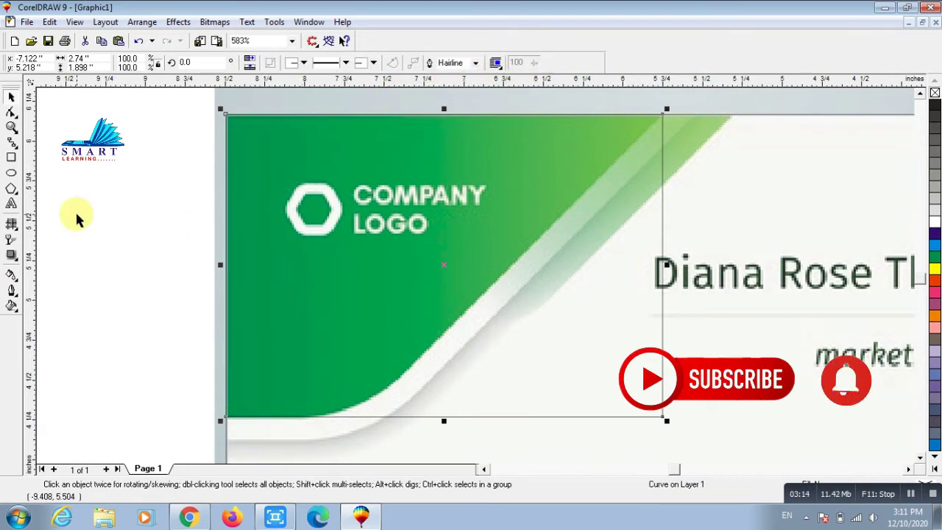
# - Replace the logo shape's lower-right corner node with one on its bottom edge and one where the green area's diagonal meets the bend
pyautogui.click(11, 112)
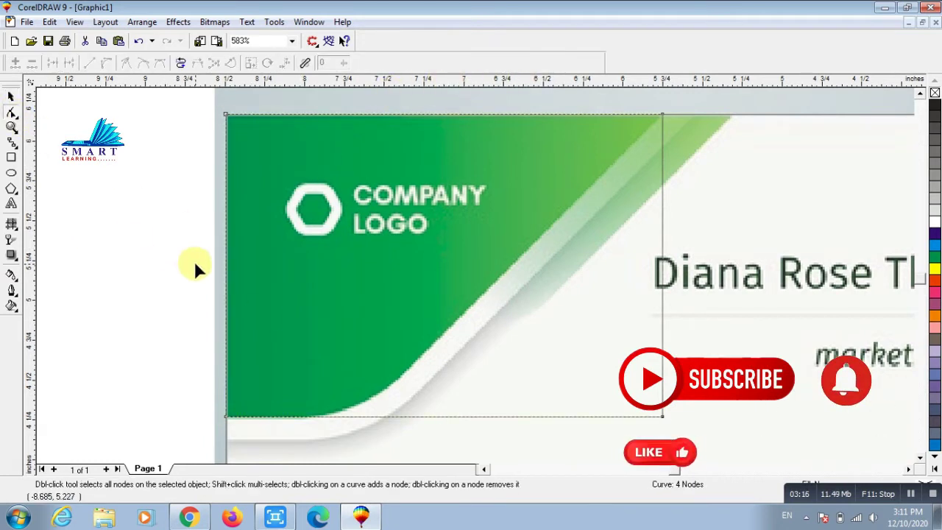
pyautogui.doubleClick(312, 417)
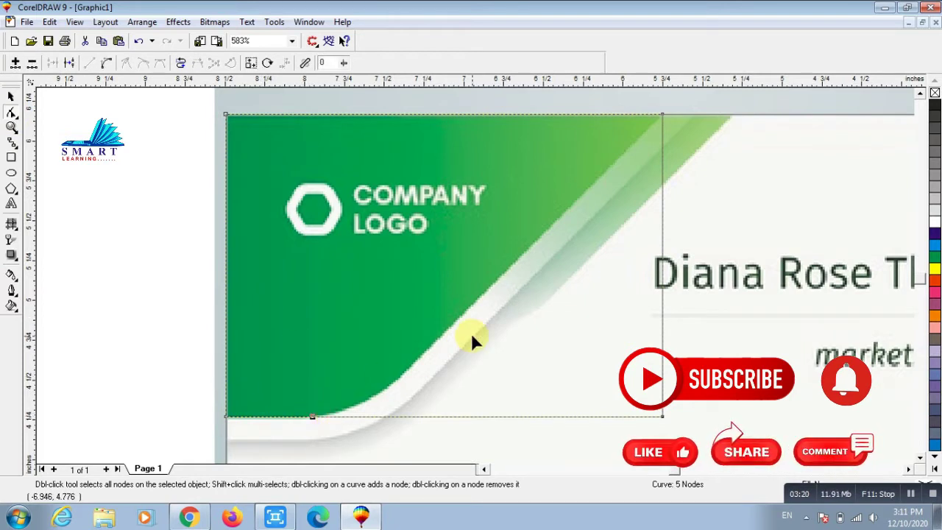
pyautogui.doubleClick(662, 417)
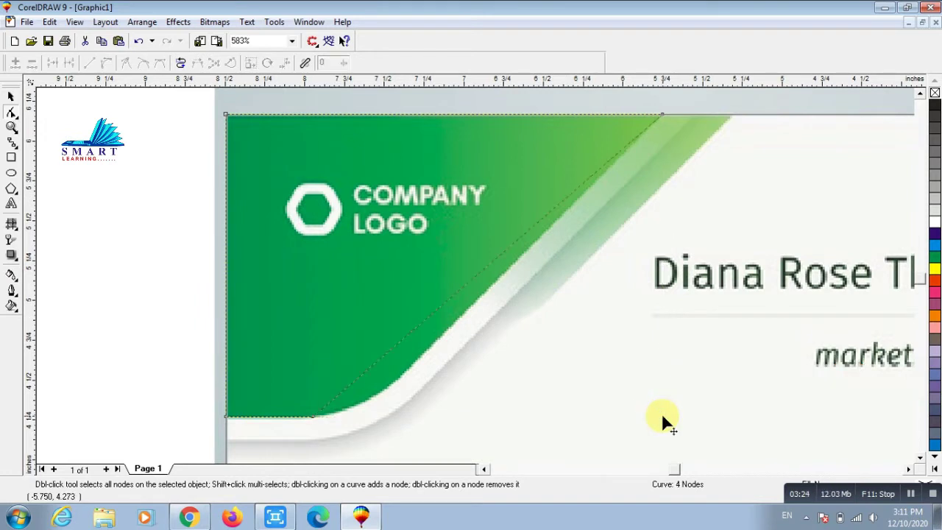
pyautogui.doubleClick(428, 317)
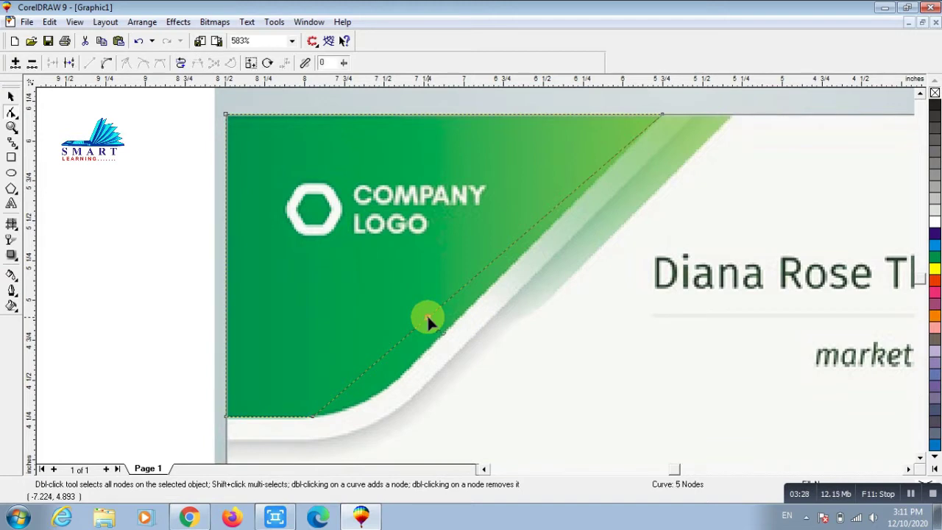
pyautogui.moveTo(427, 316); pyautogui.dragTo(399, 383)
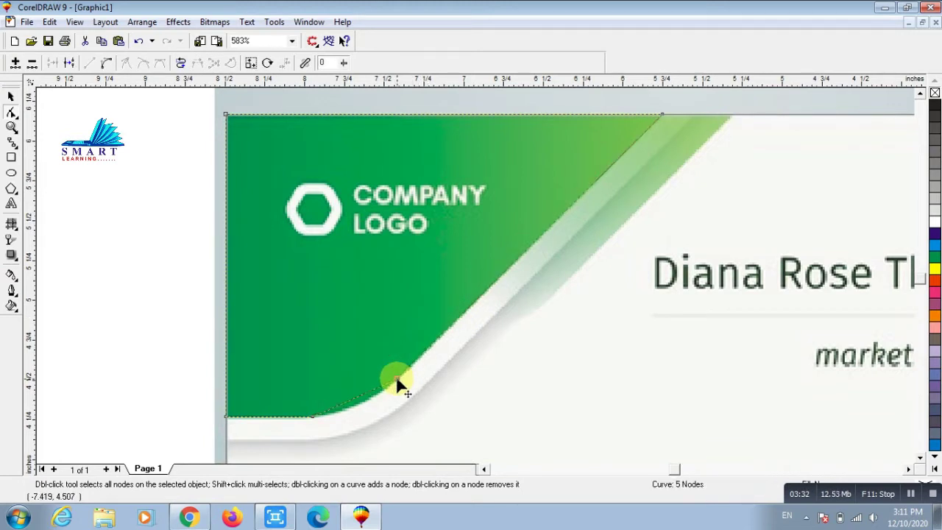
# - Convert the short segment at the logo shape's lower bend to a curve and bow it along the rounded green edge
pyautogui.click(346, 401)
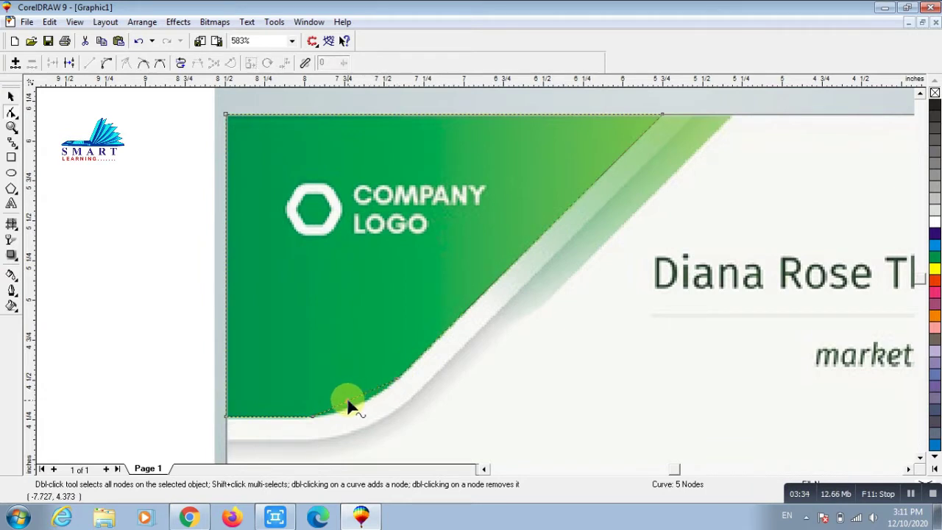
pyautogui.click(107, 63)
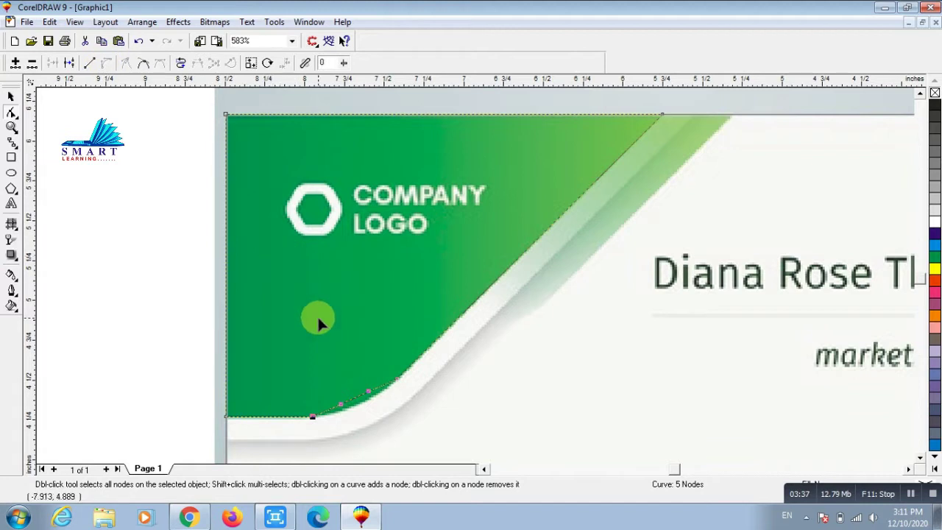
pyautogui.moveTo(357, 399); pyautogui.dragTo(360, 404)
pyautogui.press('space')
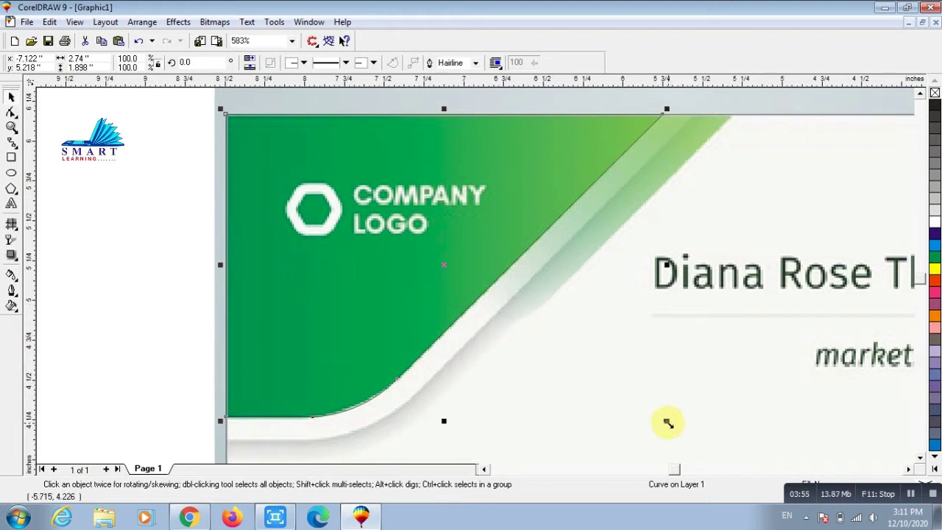
# - Make two successively enlarged copies of the logo shape, about 2.94 by 2.04 and 3.18 by 2.20 inches, tracing the white and shadow bands
pyautogui.moveTo(668, 423); pyautogui.dragTo(711, 445)
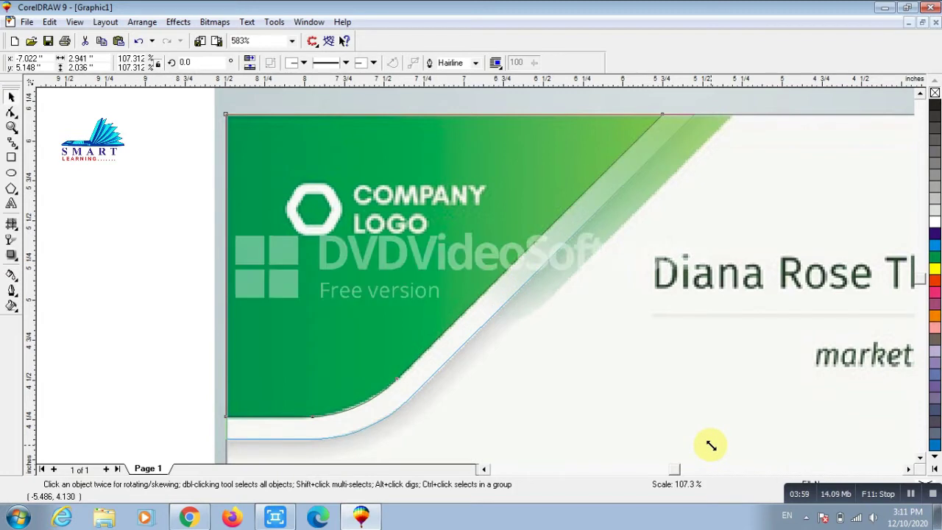
pyautogui.moveTo(711, 445); pyautogui.dragTo(710, 445)
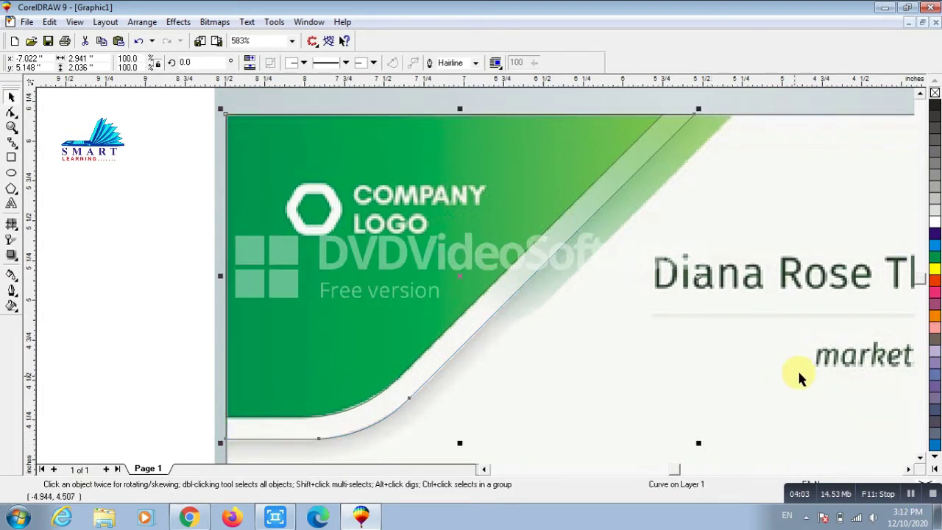
pyautogui.click(920, 457)
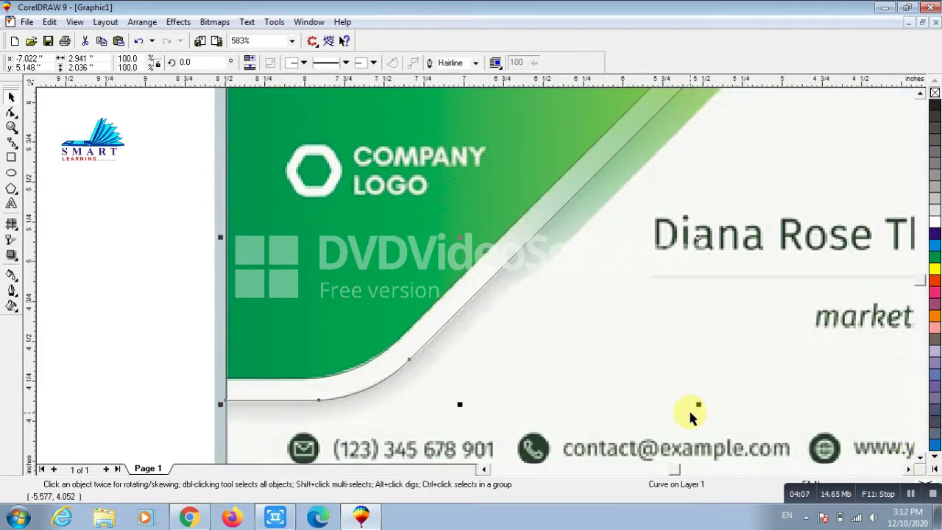
pyautogui.moveTo(699, 404); pyautogui.dragTo(739, 432)
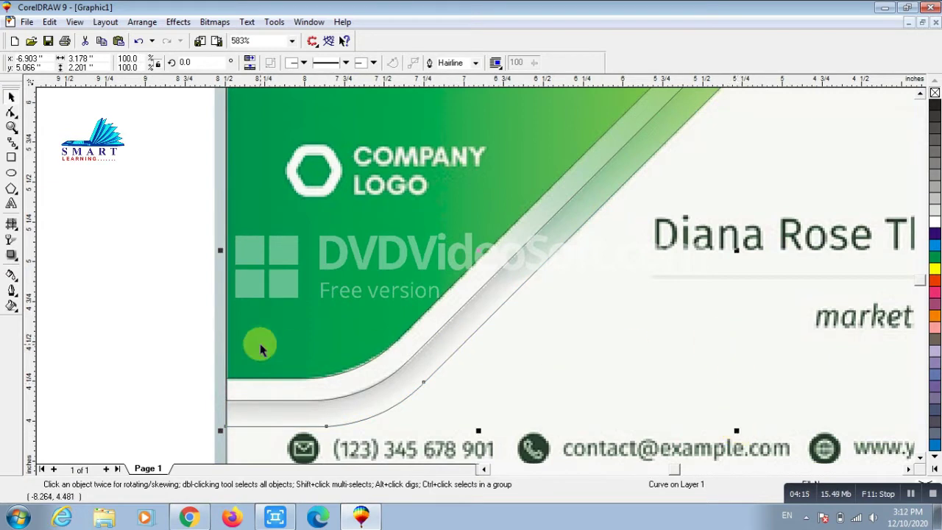
pyautogui.click(157, 303)
# - Make a copy of the card rectangle shrunk to about 2.74 by 0.46 inches over the green strip at the card's bottom-left
pyautogui.press('F3')
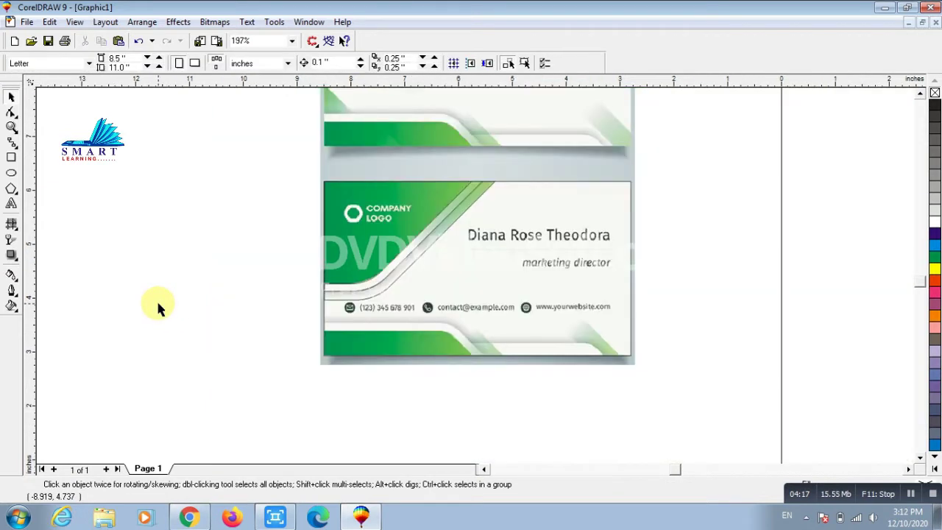
pyautogui.press('F2')
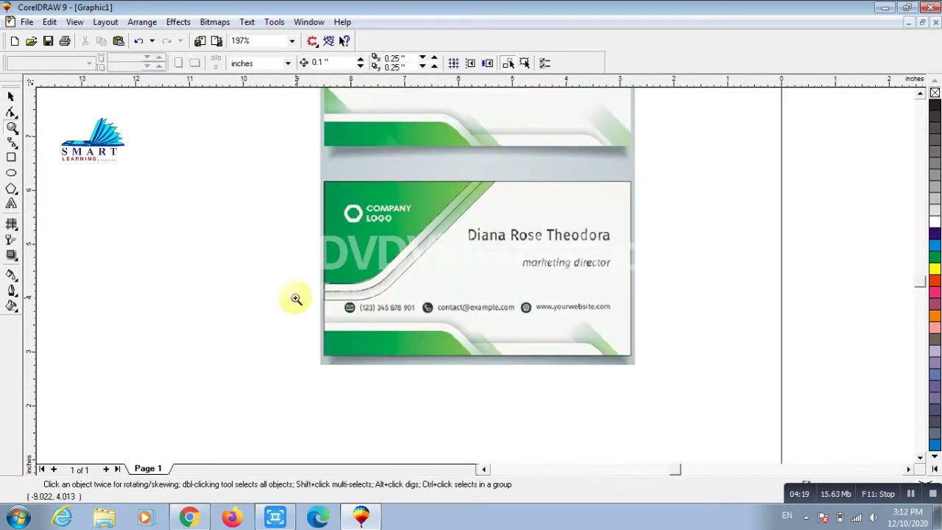
pyautogui.moveTo(286, 171); pyautogui.dragTo(692, 379)
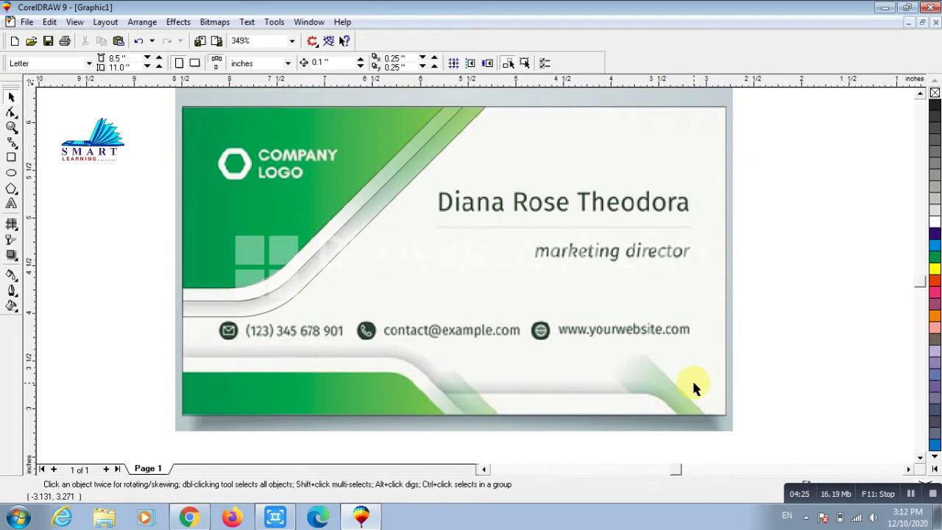
pyautogui.press('F10')
pyautogui.press('space')
pyautogui.click(657, 421)
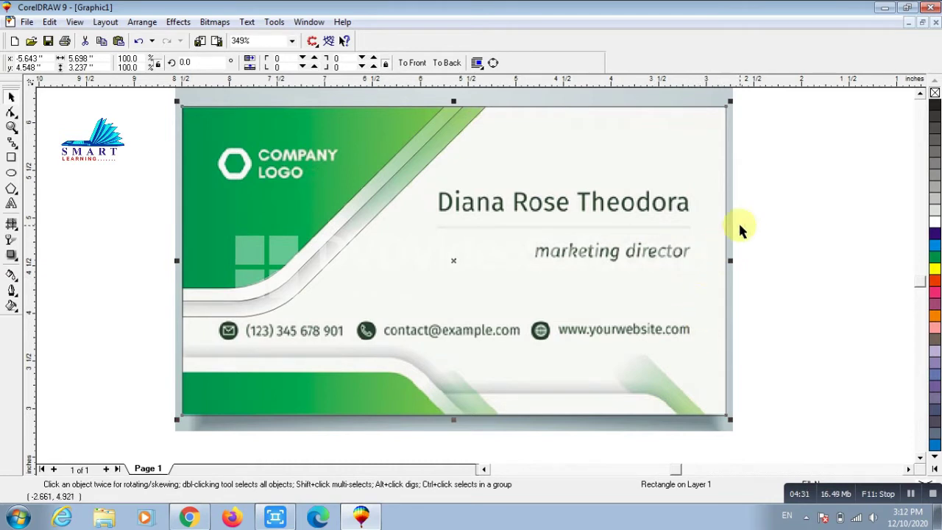
pyautogui.moveTo(729, 259); pyautogui.dragTo(448, 320)
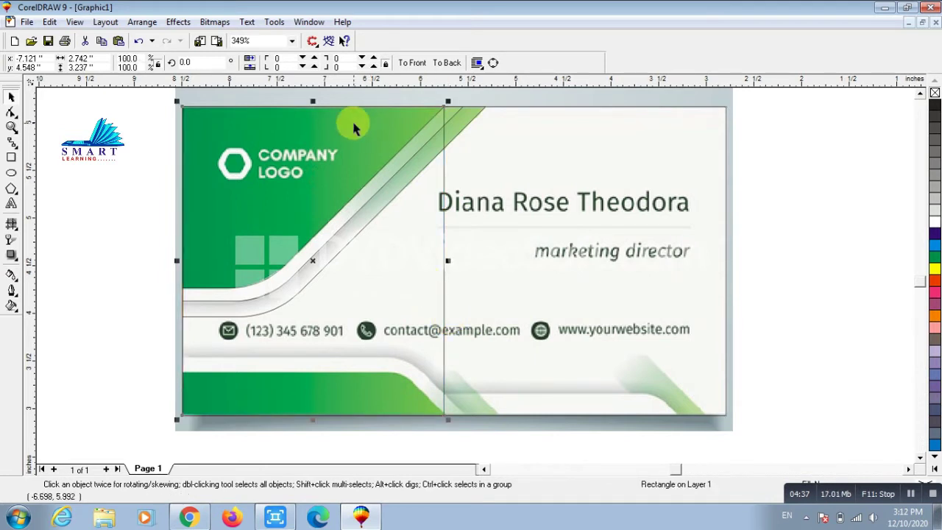
pyautogui.moveTo(313, 102); pyautogui.dragTo(484, 434)
# - Convert the bottom strip rectangle to curves and replace its upper-right corner node with two nodes following the green strip's slanted end
pyautogui.press('F2')
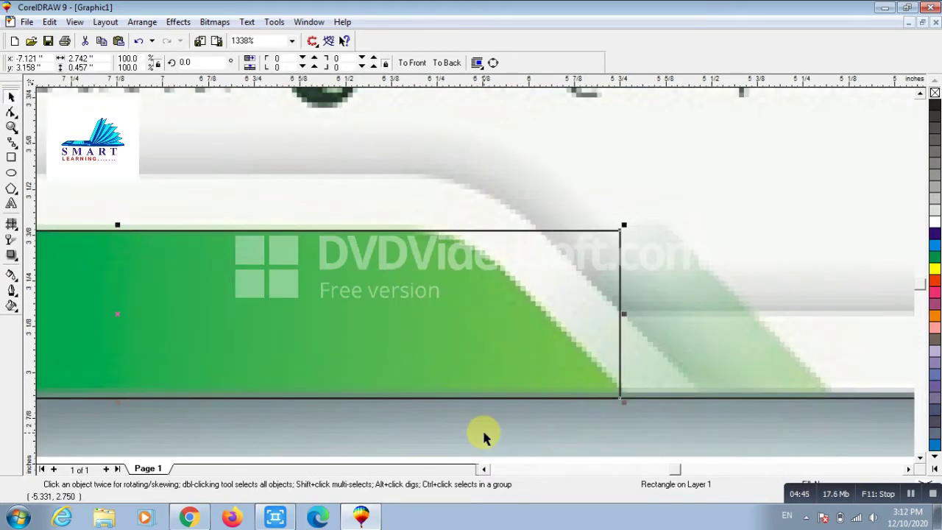
pyautogui.click(493, 64)
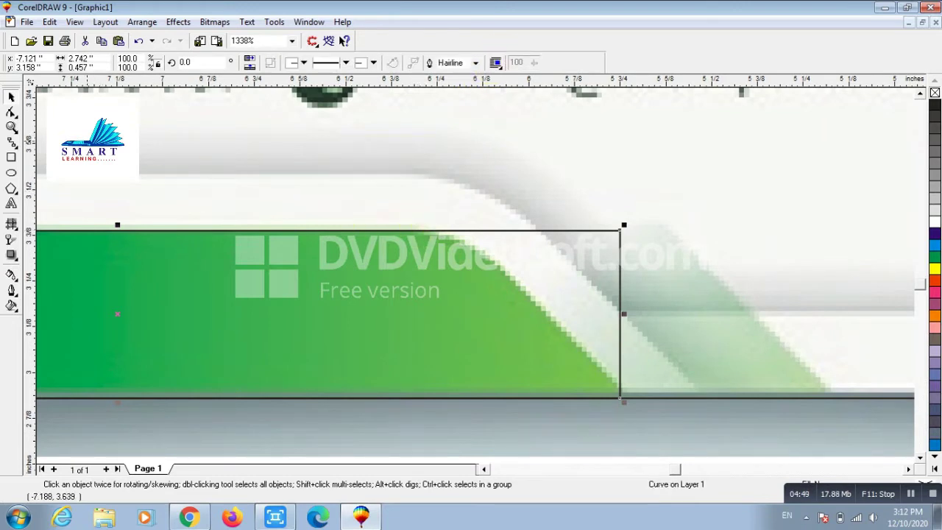
pyautogui.click(11, 112)
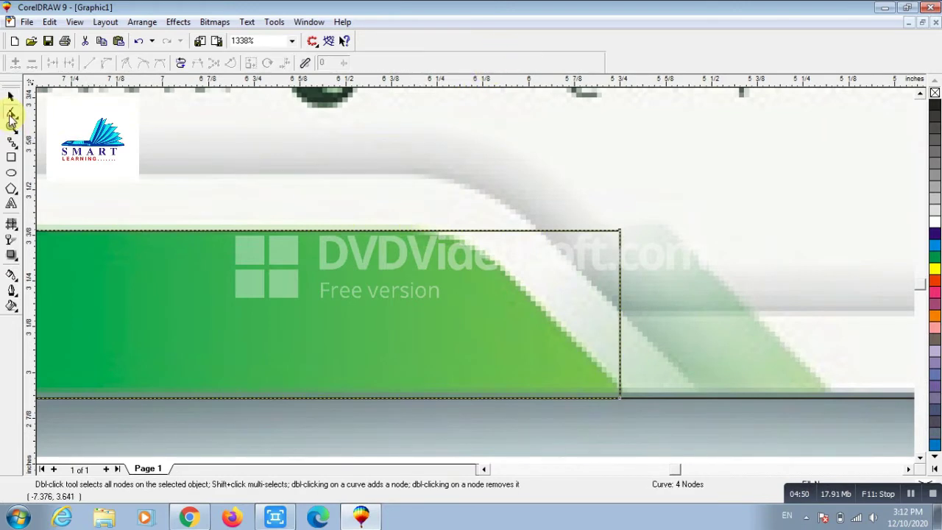
pyautogui.doubleClick(417, 229)
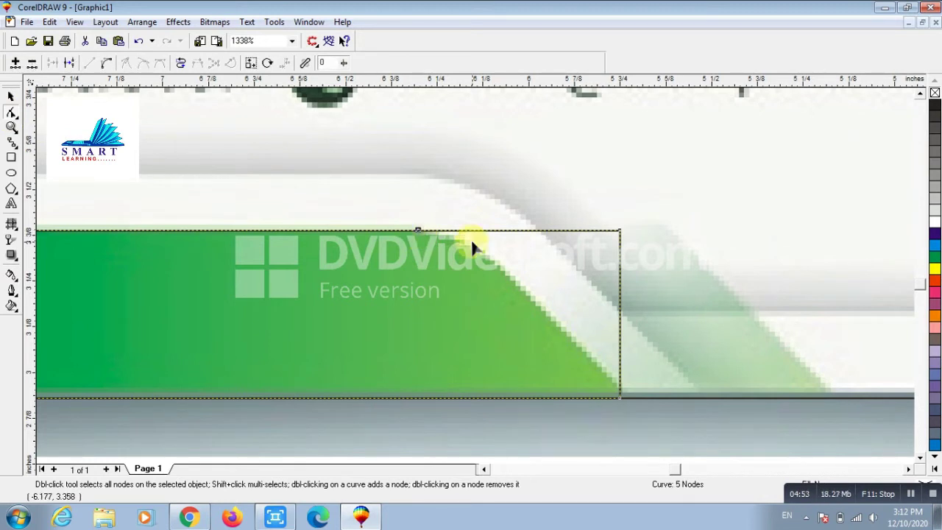
pyautogui.doubleClick(619, 230)
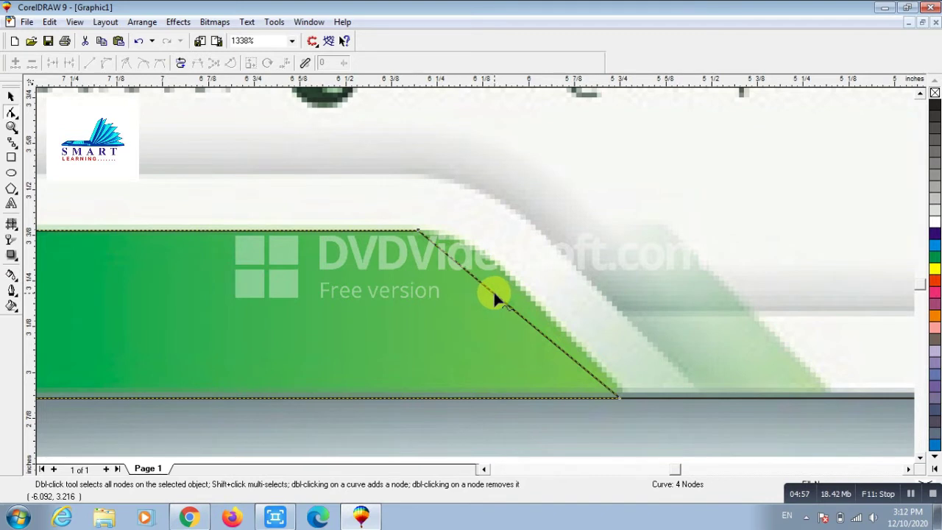
pyautogui.moveTo(494, 290); pyautogui.dragTo(499, 263)
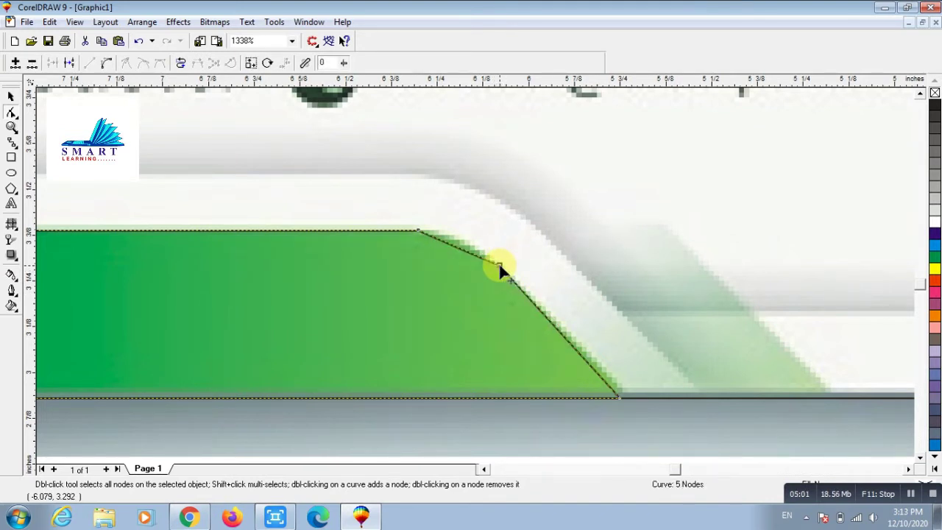
# - Convert the short segment at the bottom strip's bend to a curve and bow it along the green strip's rounded corner
pyautogui.click(457, 248)
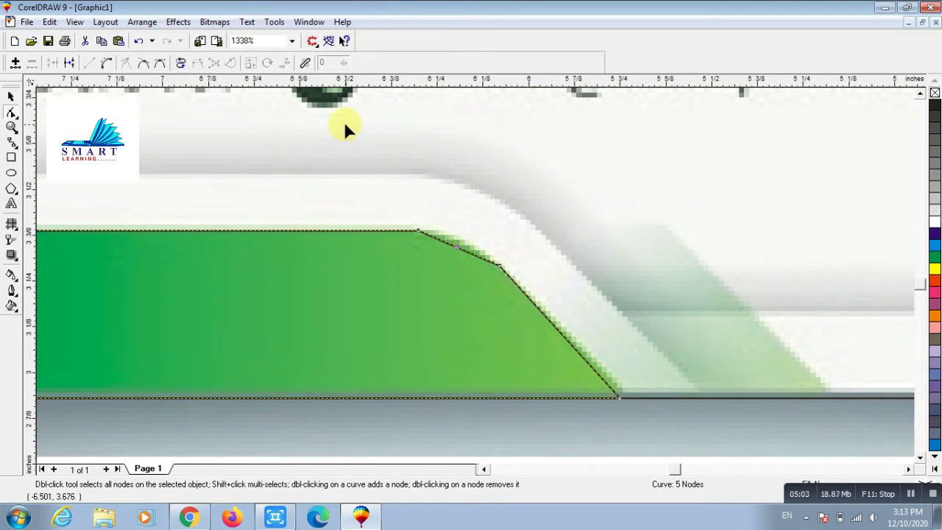
pyautogui.click(107, 63)
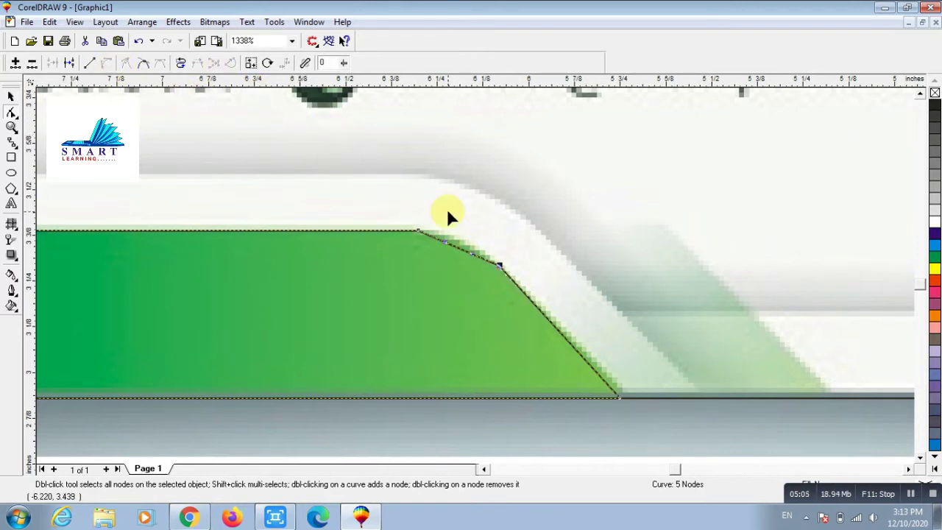
pyautogui.moveTo(457, 250); pyautogui.dragTo(460, 243)
pyautogui.press('space')
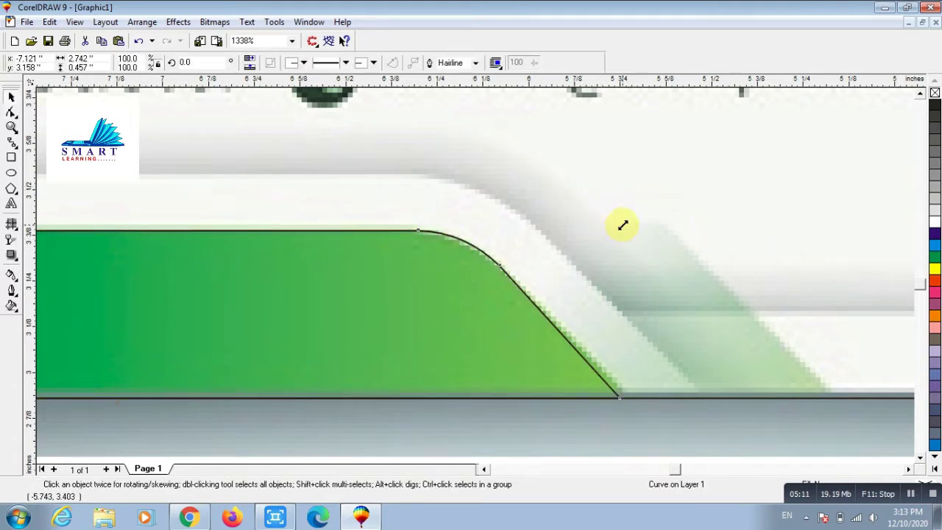
# - Make a copy of the bottom strip shape widened to about 2.96 inches and stretch its height to about 0.61 inches to meet the white band's upper edge
pyautogui.moveTo(622, 223); pyautogui.dragTo(701, 179)
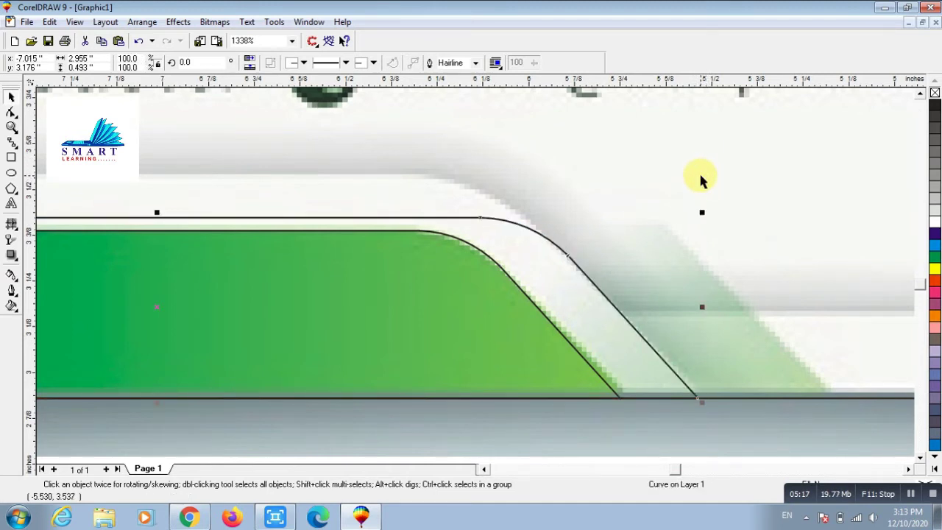
pyautogui.press('F4')
pyautogui.press('z')
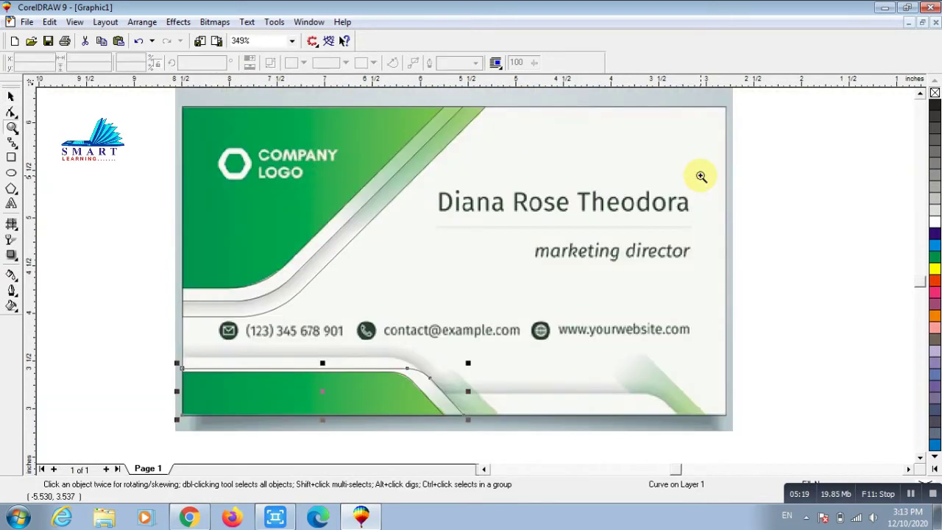
pyautogui.moveTo(174, 337); pyautogui.dragTo(493, 388)
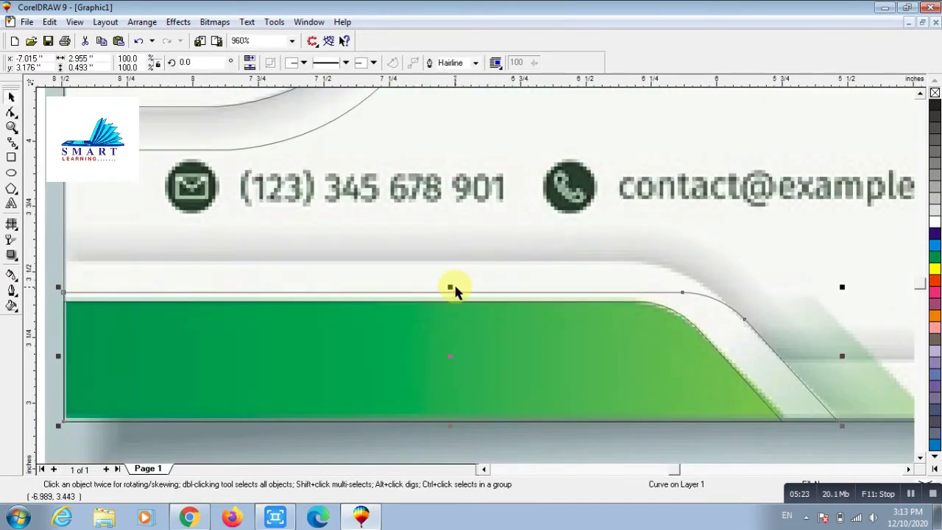
pyautogui.moveTo(455, 282); pyautogui.dragTo(446, 257)
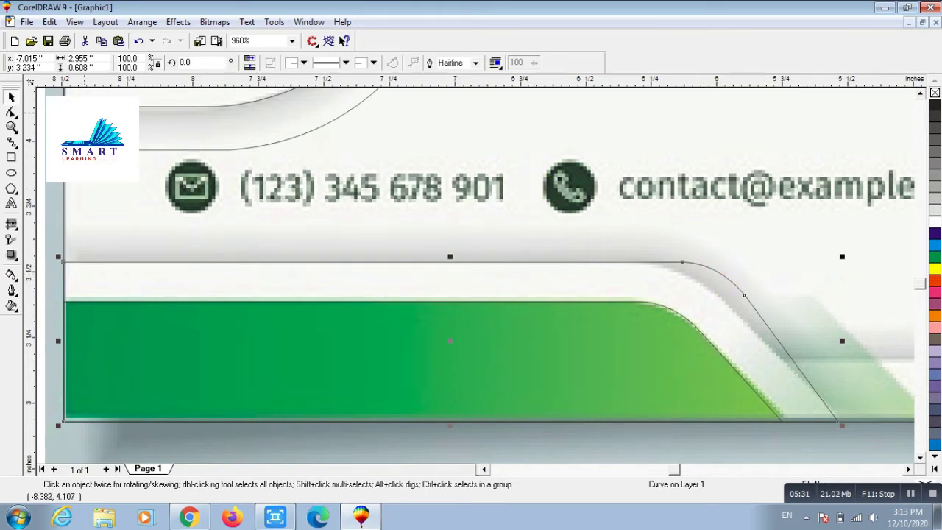
# - Reposition the bend and bottom-right nodes of the enlarged strip copy to match the white band's rounded corner and diagonal edge
pyautogui.click(12, 112)
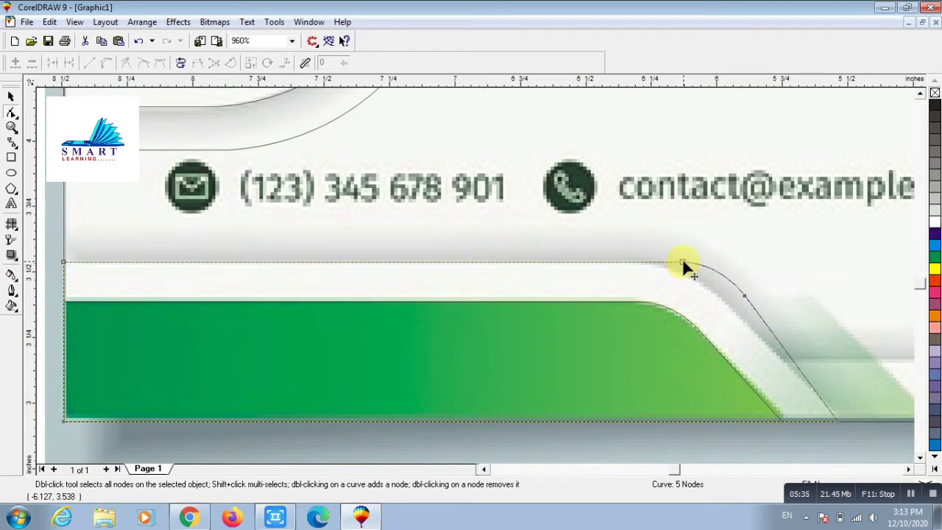
pyautogui.moveTo(682, 263); pyautogui.dragTo(655, 263)
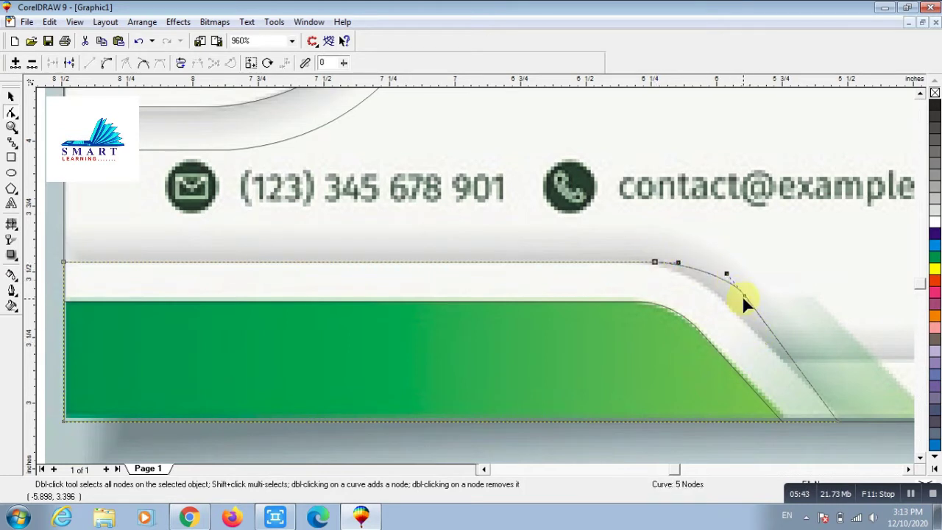
pyautogui.moveTo(742, 295); pyautogui.dragTo(727, 304)
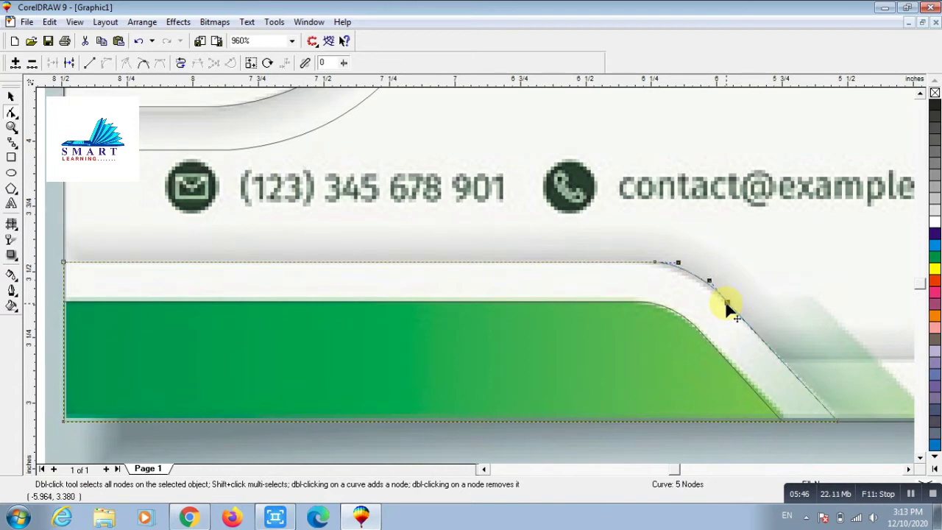
pyautogui.click(839, 418)
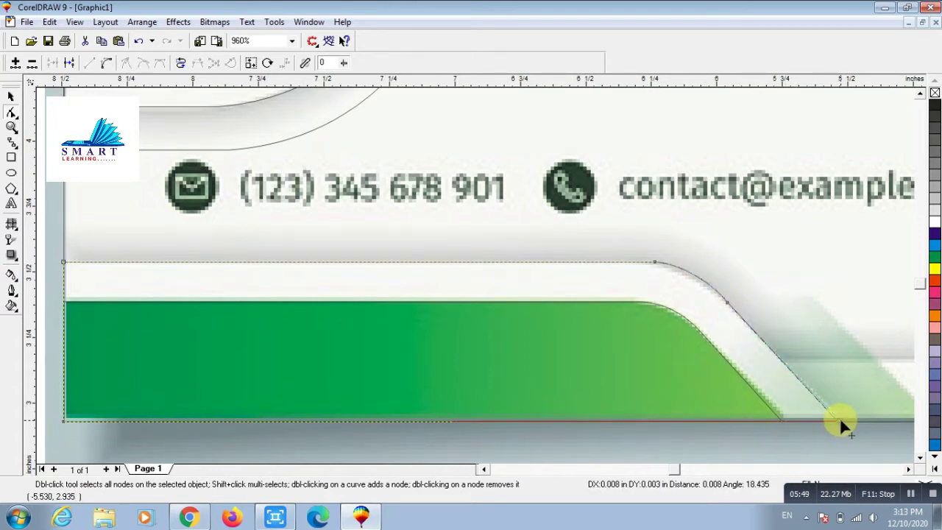
pyautogui.click(684, 269)
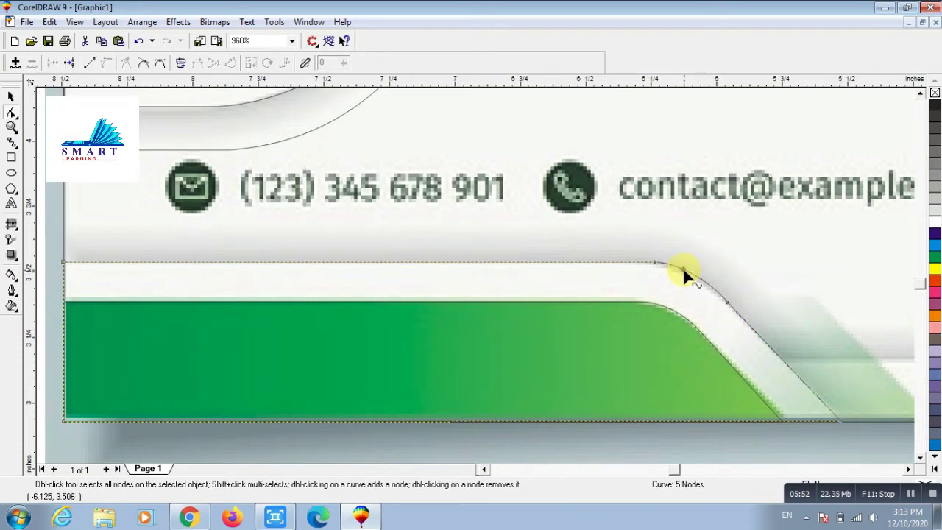
# - Shift the enlarged strip copy's upper bend node and adjust its curve handles to follow the white band's rounded corner
pyautogui.click(724, 304)
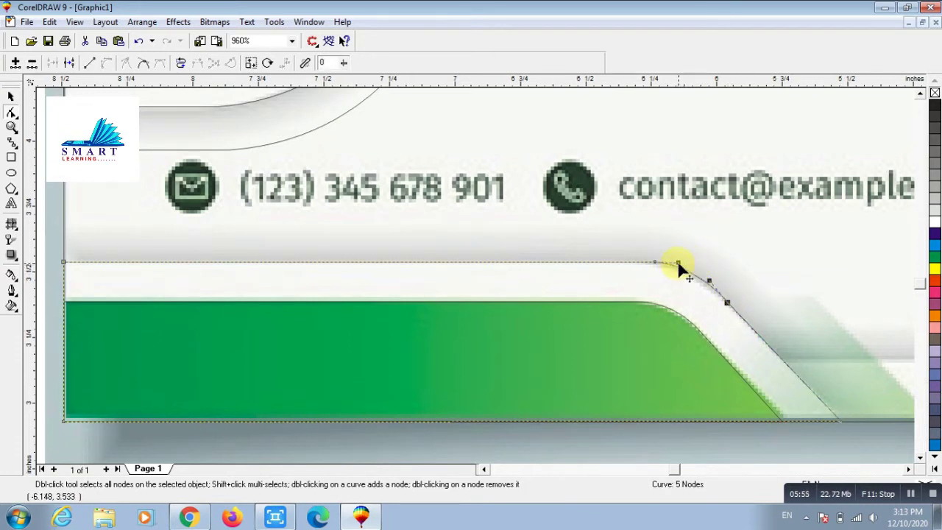
pyautogui.moveTo(677, 263); pyautogui.dragTo(649, 264)
pyautogui.doubleClick(649, 263)
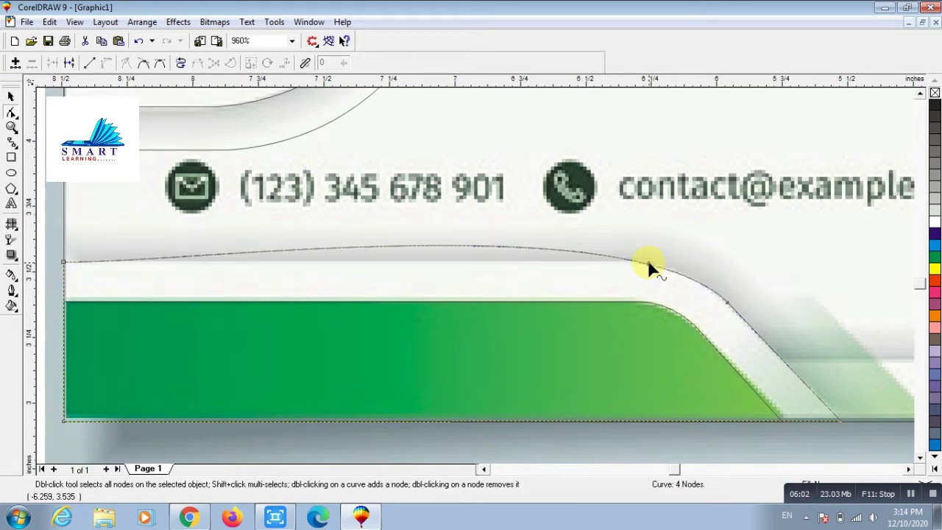
pyautogui.hotkey('ctrl', 'z')
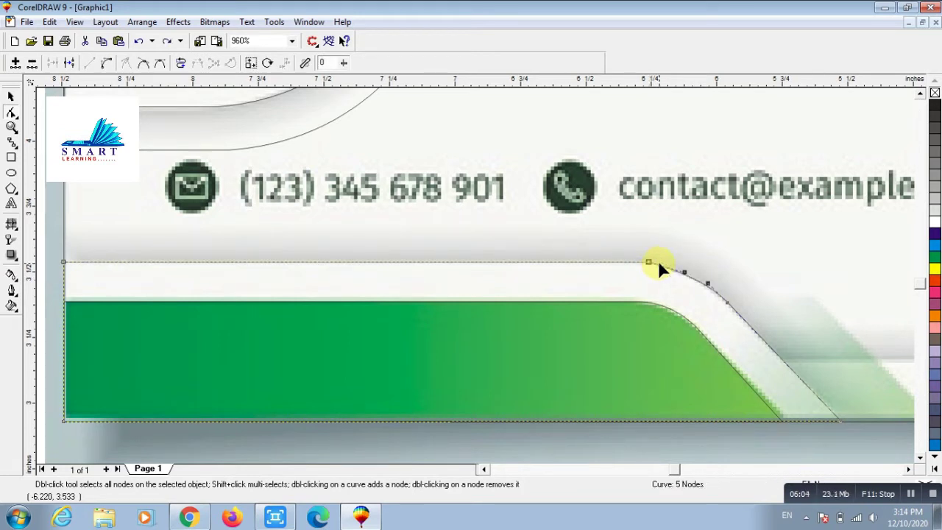
pyautogui.moveTo(651, 262); pyautogui.dragTo(684, 267)
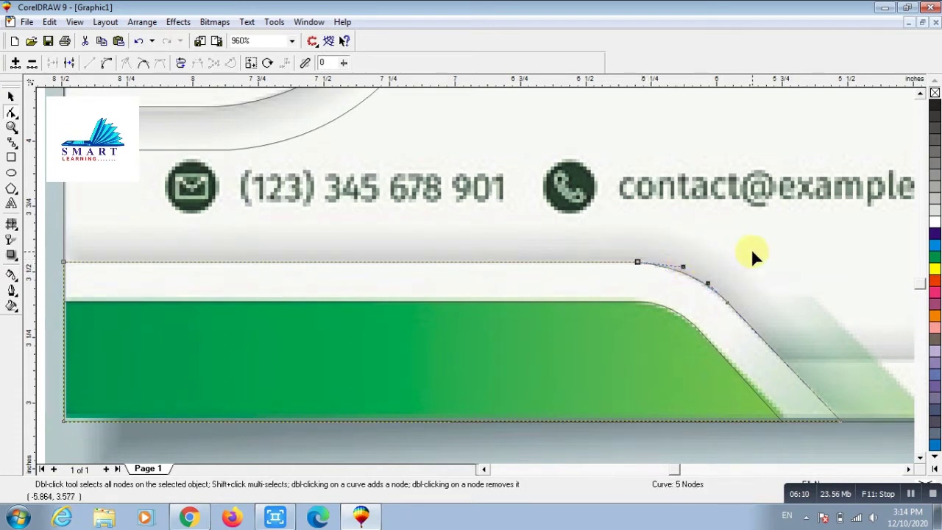
# - Make a copy of the white band shape widened to about 3.32 inches to reach the outer edge of the translucent green stripe
pyautogui.press('space')
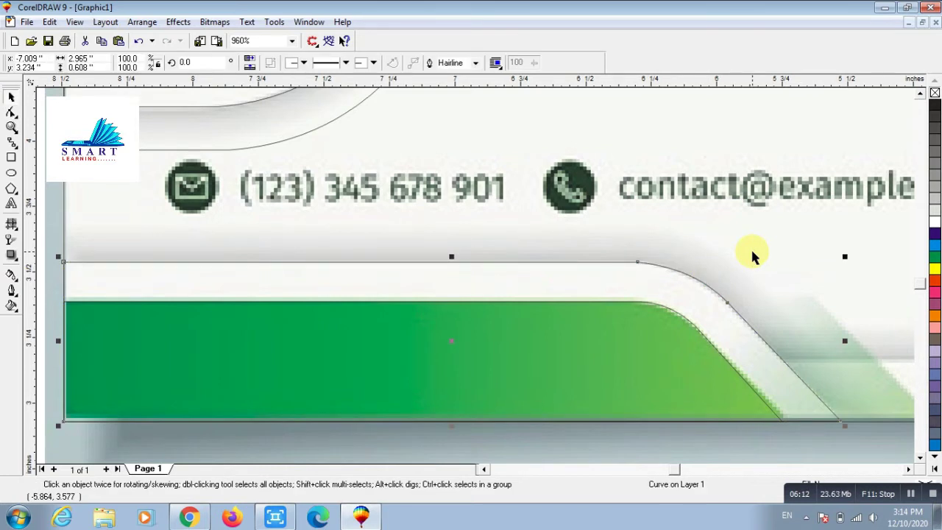
pyautogui.press('F3')
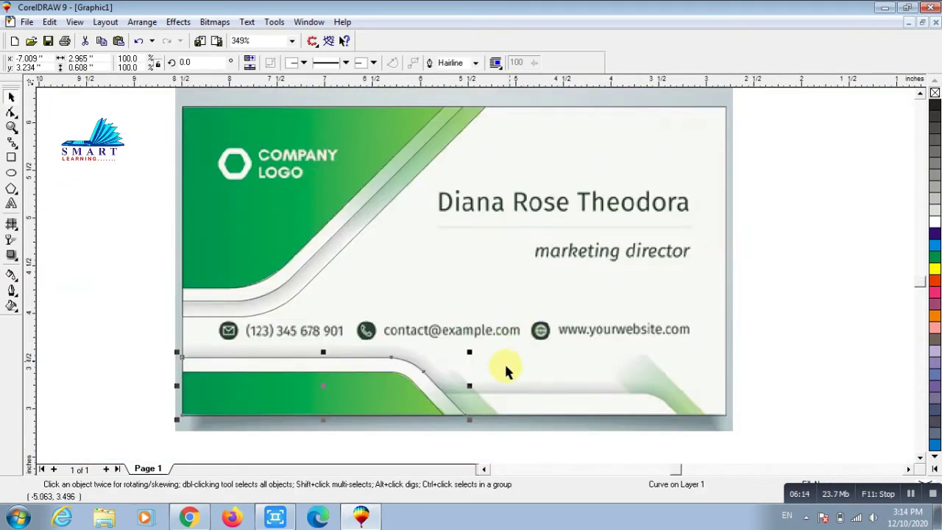
pyautogui.moveTo(470, 385); pyautogui.dragTo(506, 371)
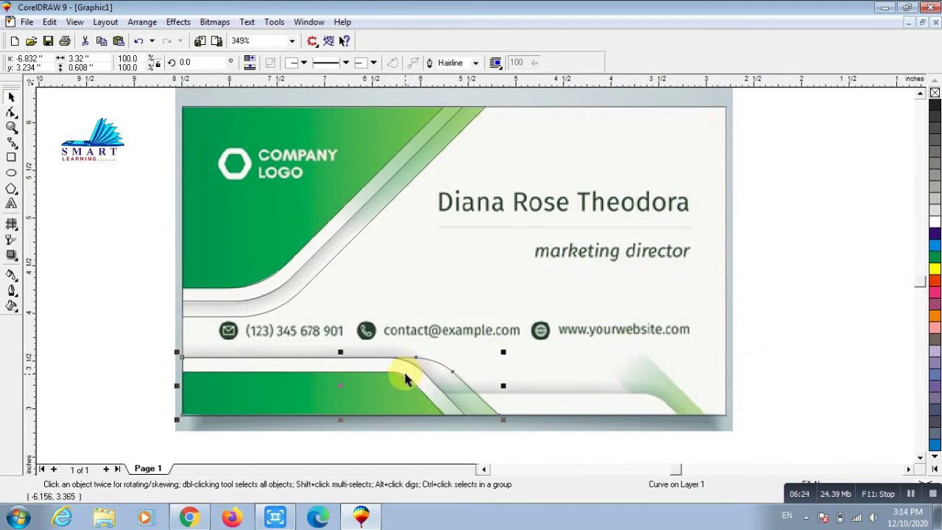
# - Make a copy of the green bottom strip shape resized to about 2.81 by 0.24 inches over the thin white strip at the card's lower right
pyautogui.hotkey('ctrl', 'z')
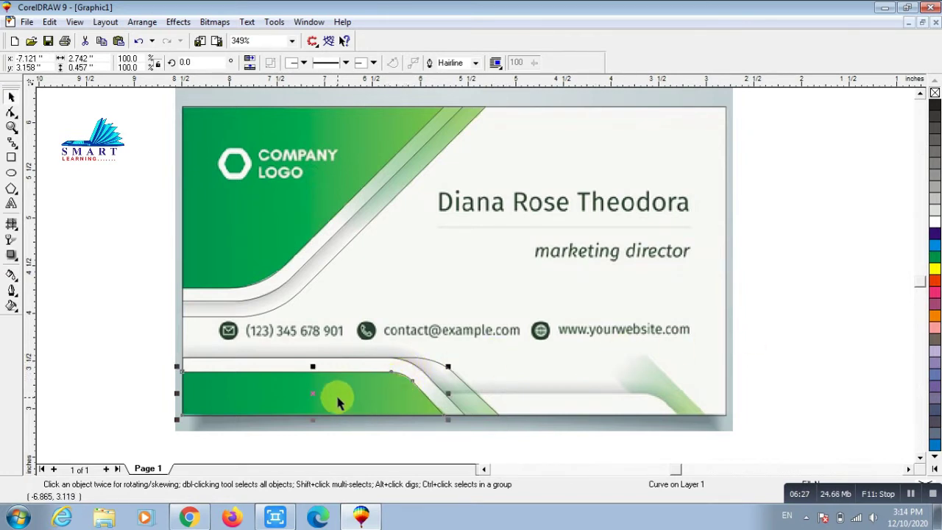
pyautogui.moveTo(449, 393); pyautogui.dragTo(682, 382)
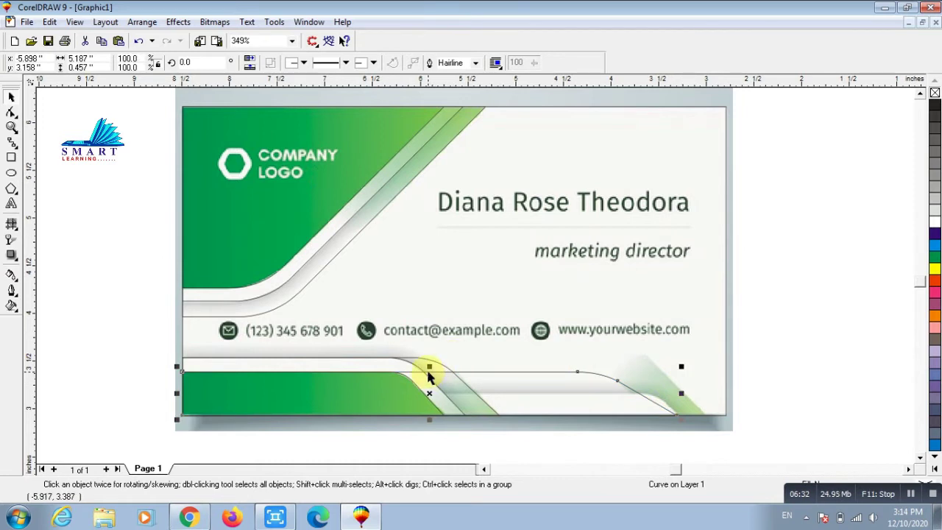
pyautogui.moveTo(430, 365); pyautogui.dragTo(432, 388)
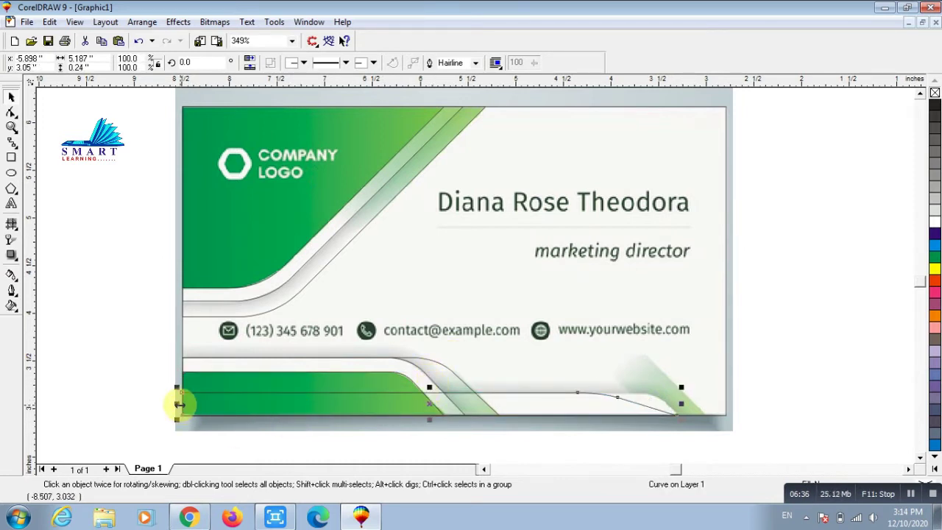
pyautogui.moveTo(179, 403); pyautogui.dragTo(405, 382)
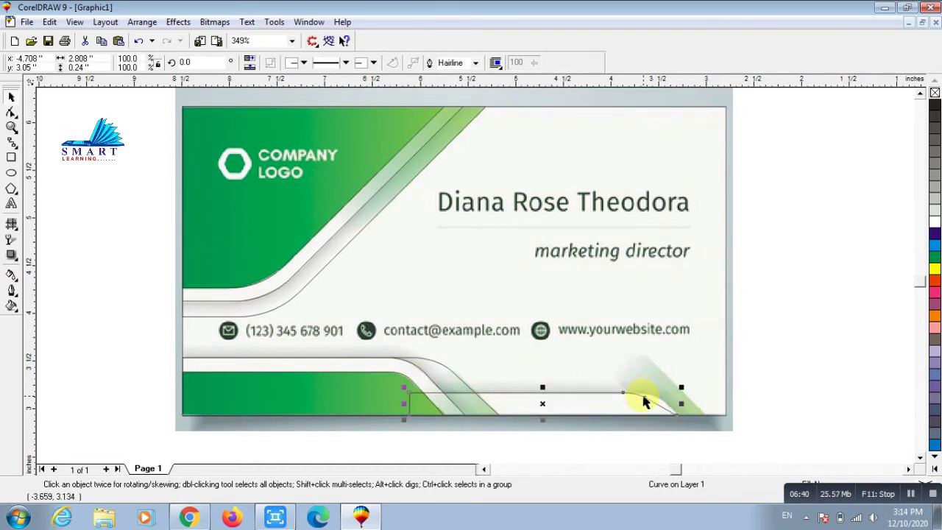
# - Reposition the two bend nodes of the thin strip shape to match the white strip's rounded corner and slanted end
pyautogui.press('z')
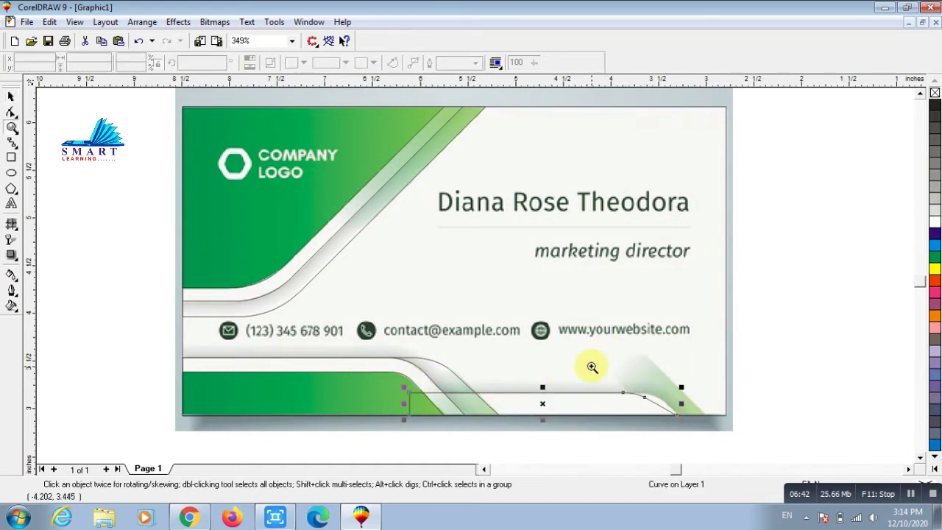
pyautogui.moveTo(592, 367); pyautogui.dragTo(700, 427)
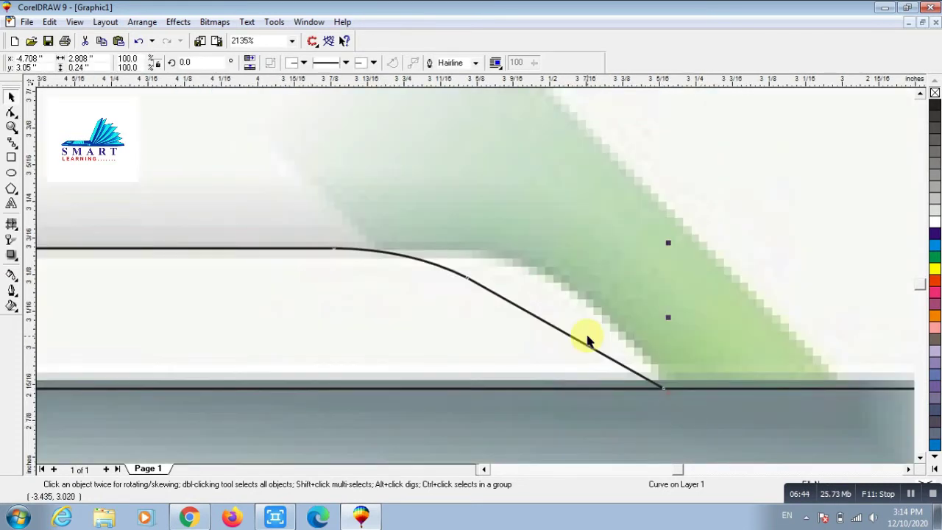
pyautogui.moveTo(466, 280); pyautogui.dragTo(577, 296)
pyautogui.moveTo(576, 294); pyautogui.dragTo(578, 297)
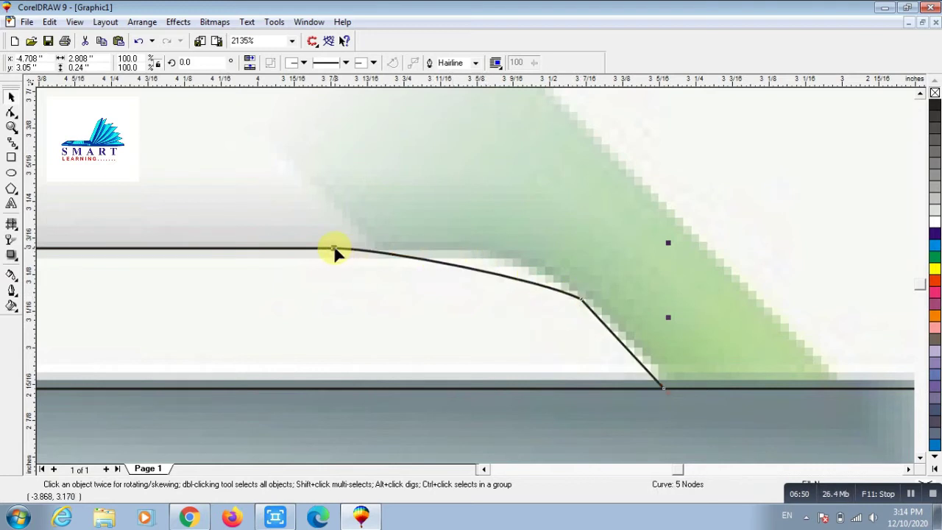
pyautogui.moveTo(337, 251); pyautogui.dragTo(467, 259)
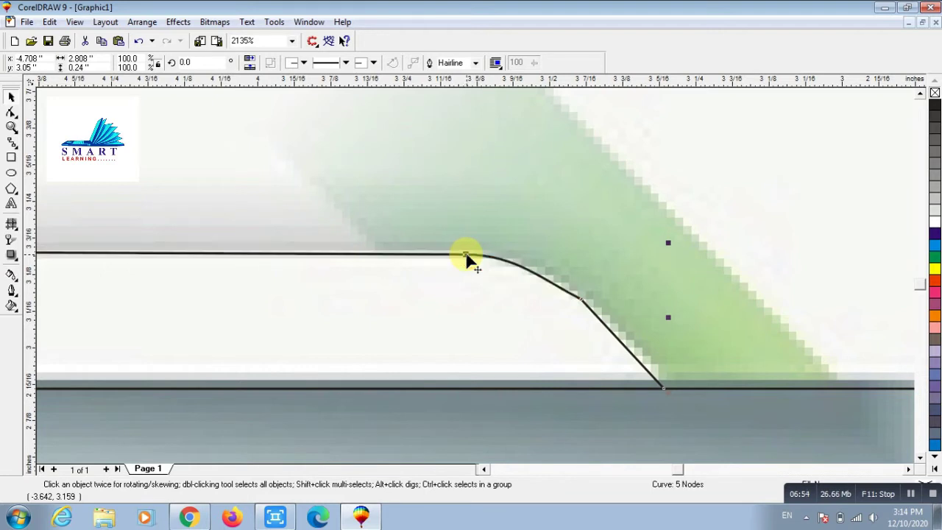
pyautogui.click(581, 301)
pyautogui.moveTo(581, 302); pyautogui.dragTo(591, 309)
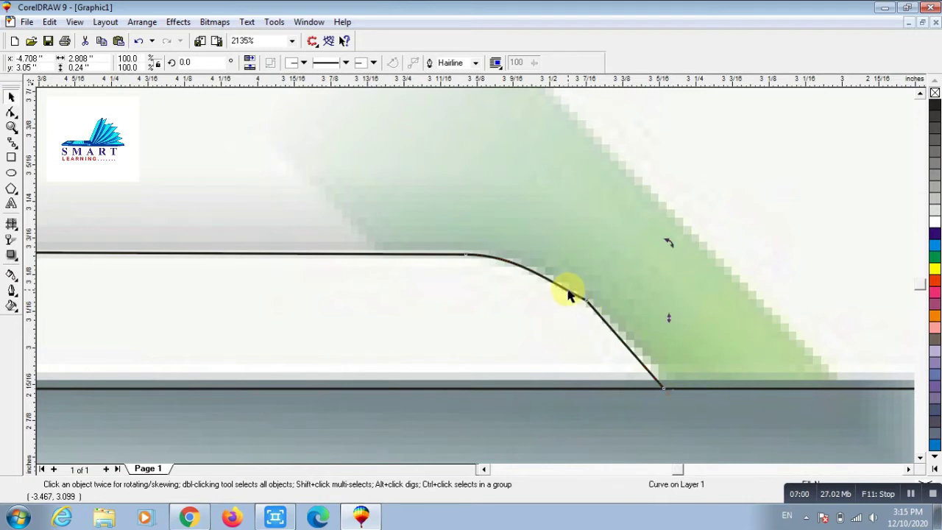
# - Adjust the curve handle at the thin strip's lower bend node so the corner follows the white strip's rounding, and deselect the shape
pyautogui.press('space')
pyautogui.click(587, 301)
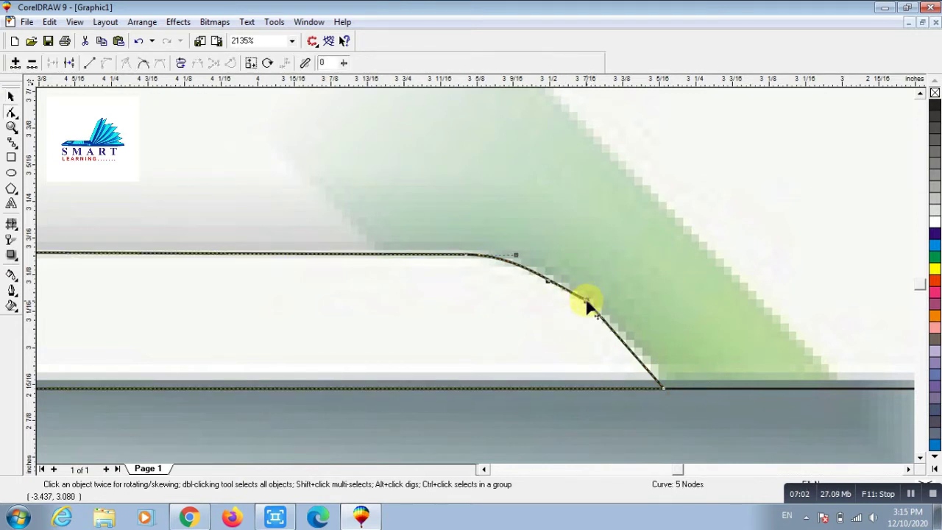
pyautogui.moveTo(547, 281); pyautogui.dragTo(555, 277)
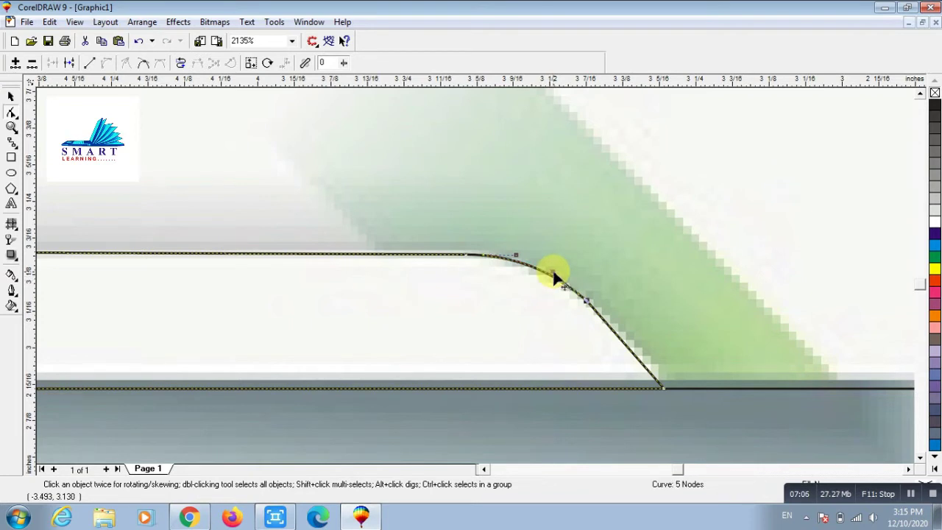
pyautogui.press('space')
pyautogui.press('F4')
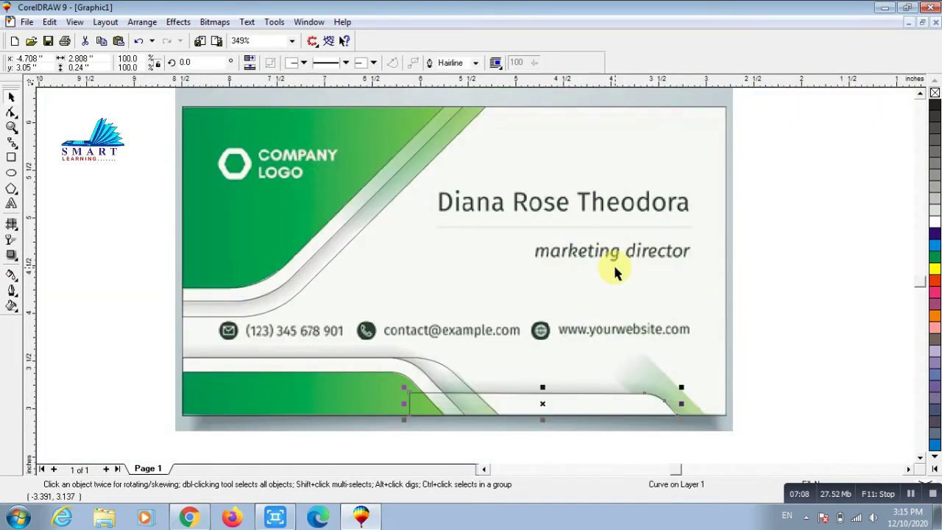
pyautogui.click(761, 299)
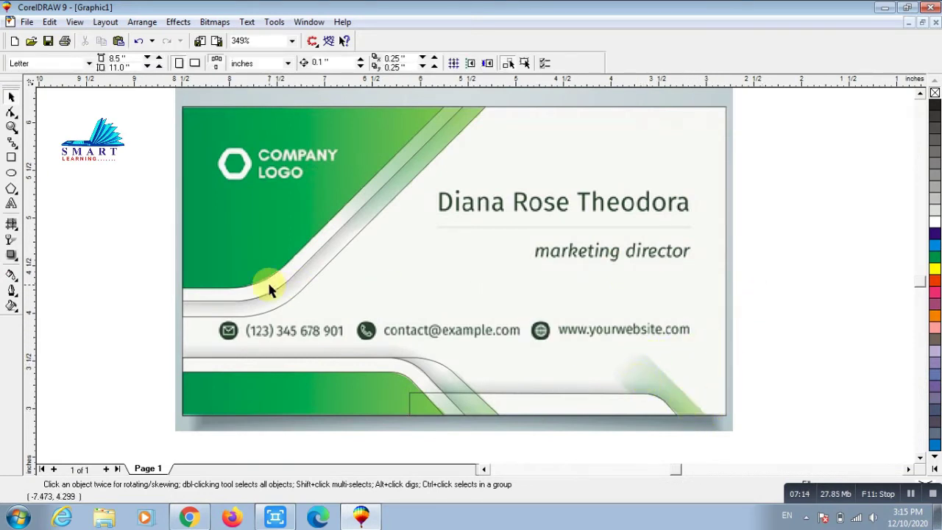
# - Draw a closed four-sided Bezier shape about 1.04 by 0.64 inches over the faded green stripe at the card's lower right
pyautogui.click(11, 143)
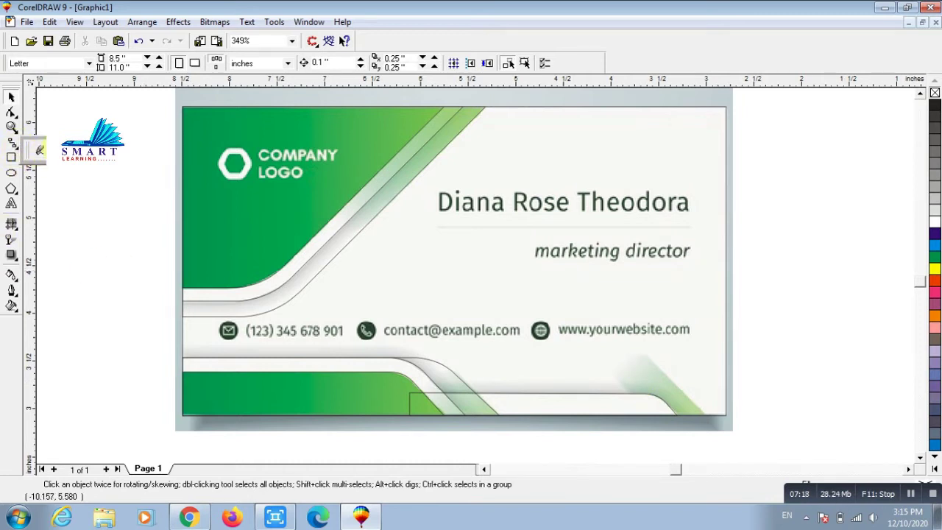
pyautogui.click(39, 151)
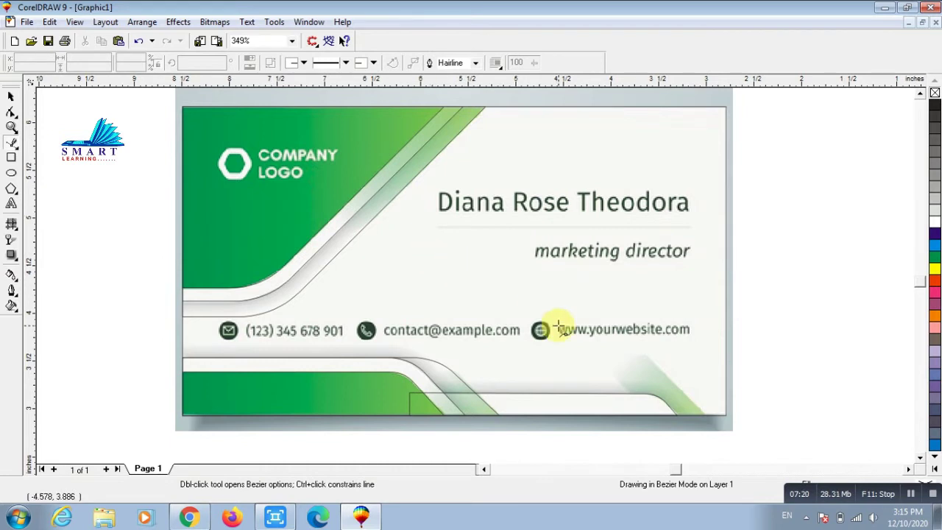
pyautogui.click(647, 355)
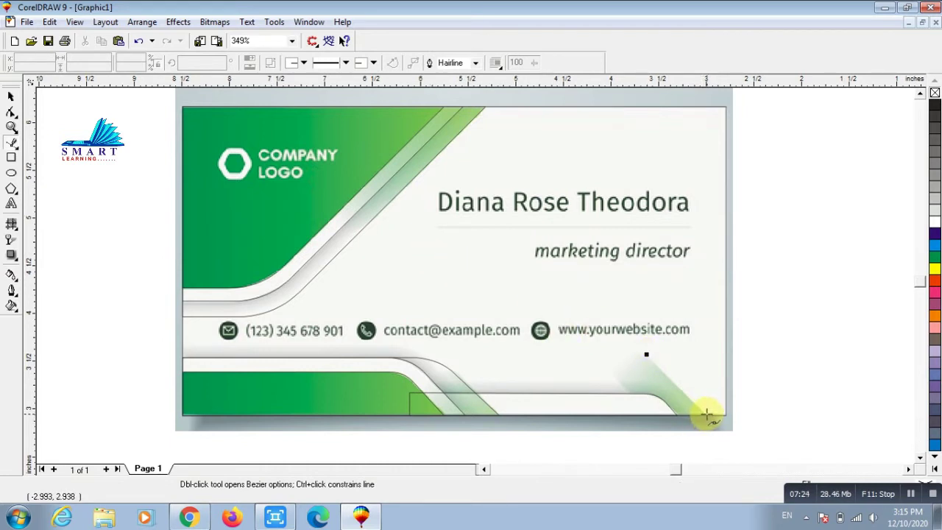
pyautogui.click(707, 416)
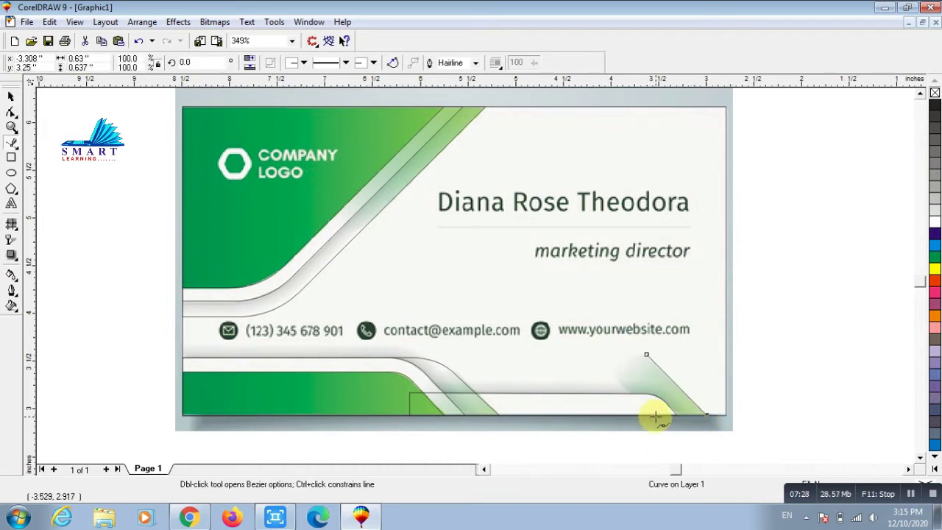
pyautogui.click(655, 418)
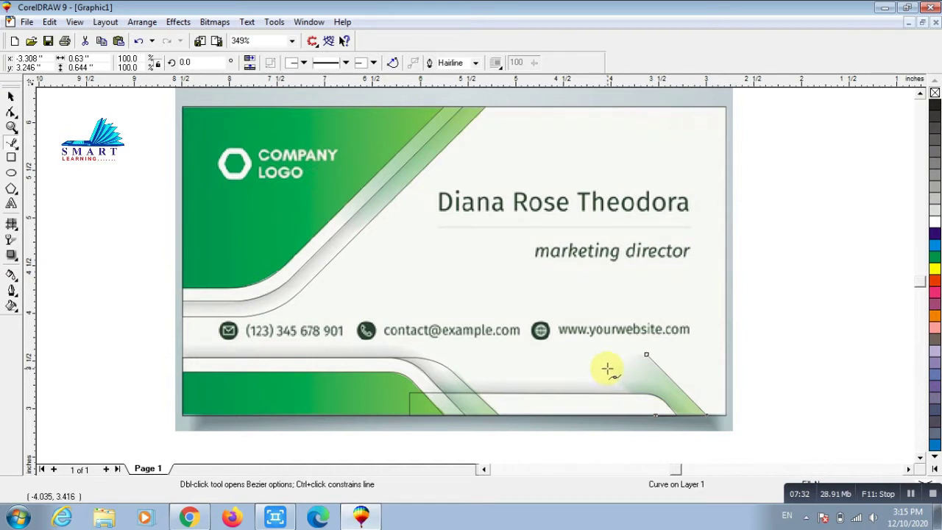
pyautogui.click(608, 368)
pyautogui.click(647, 355)
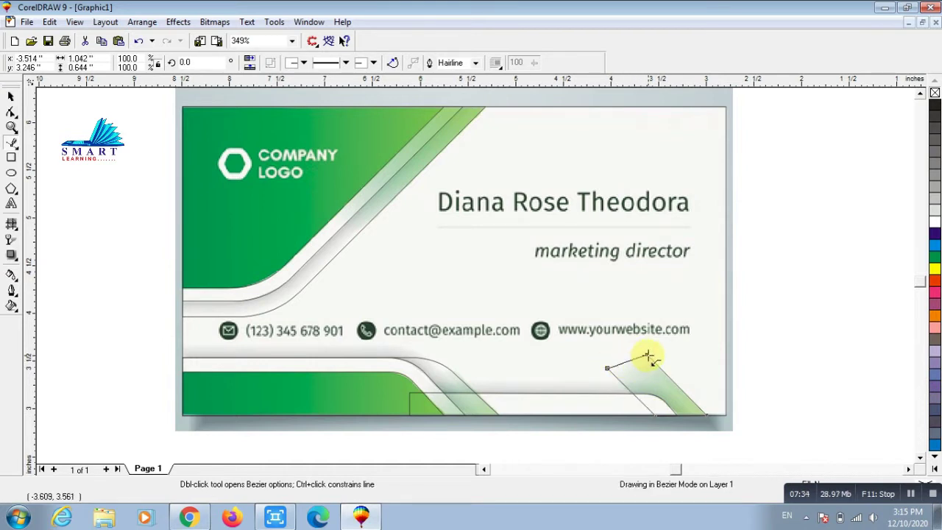
pyautogui.press('space')
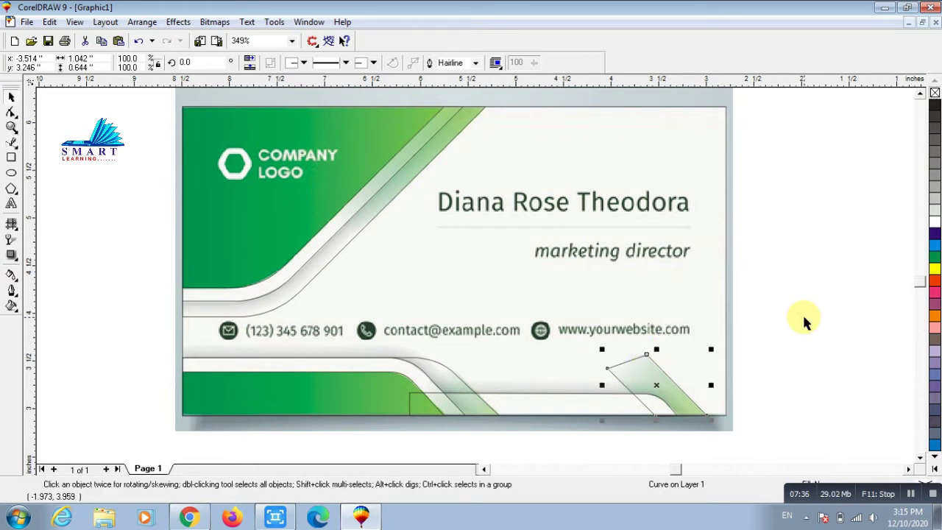
pyautogui.click(808, 273)
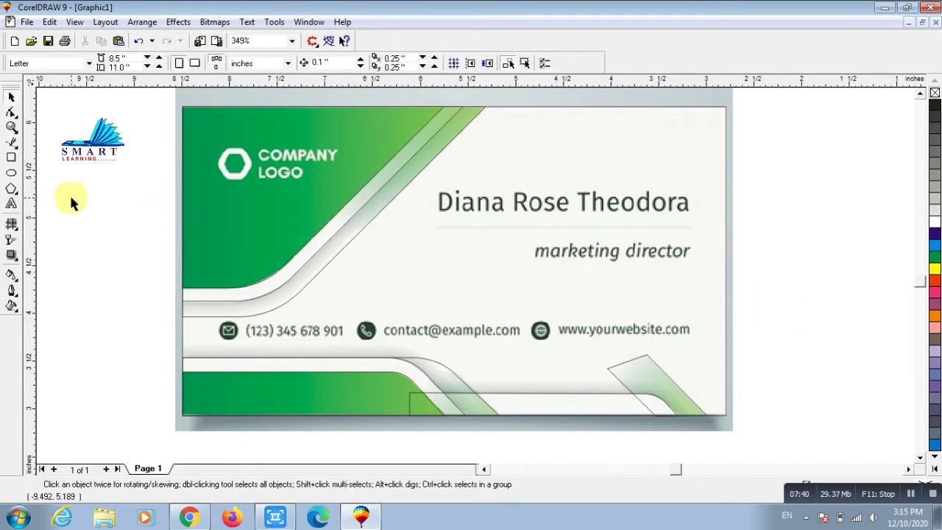
# - Draw a horizontal Bezier line about 2.64 inches long over the divider between the name and the job title
pyautogui.click(14, 144)
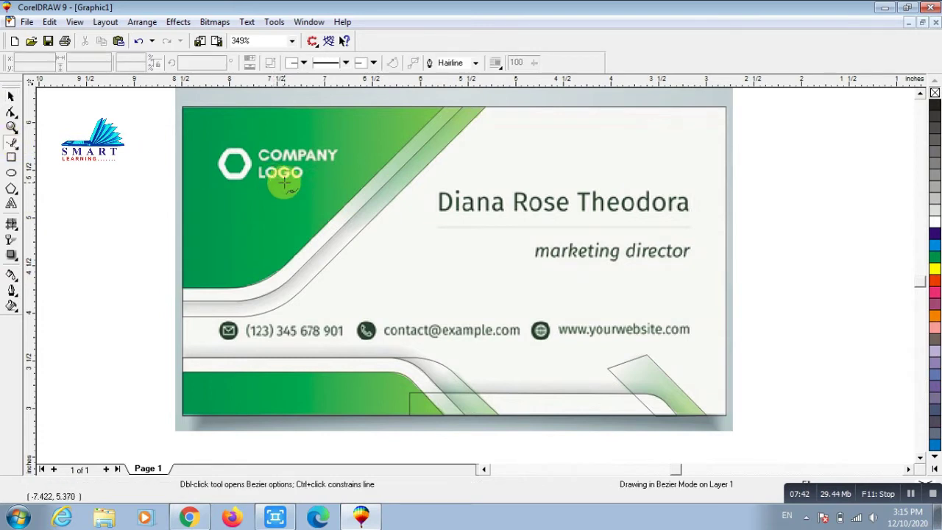
pyautogui.click(435, 227)
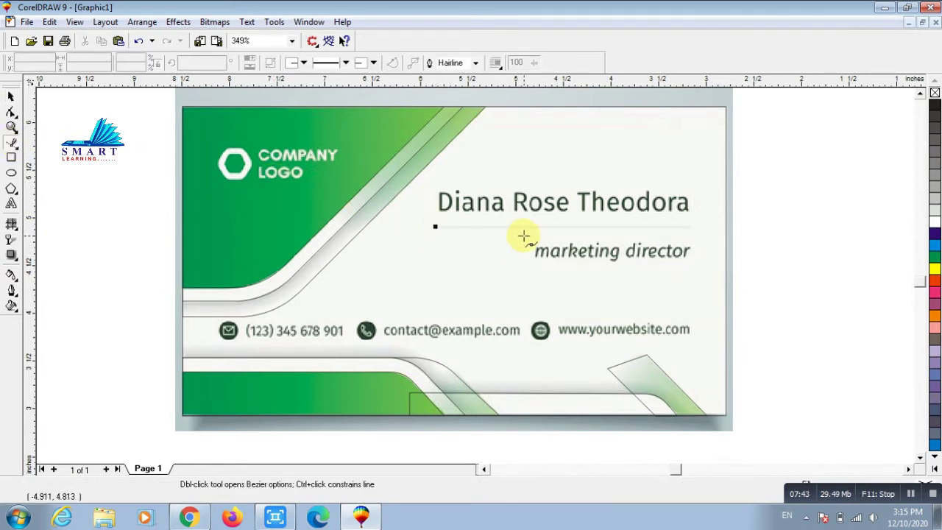
pyautogui.click(689, 228)
pyautogui.press('space')
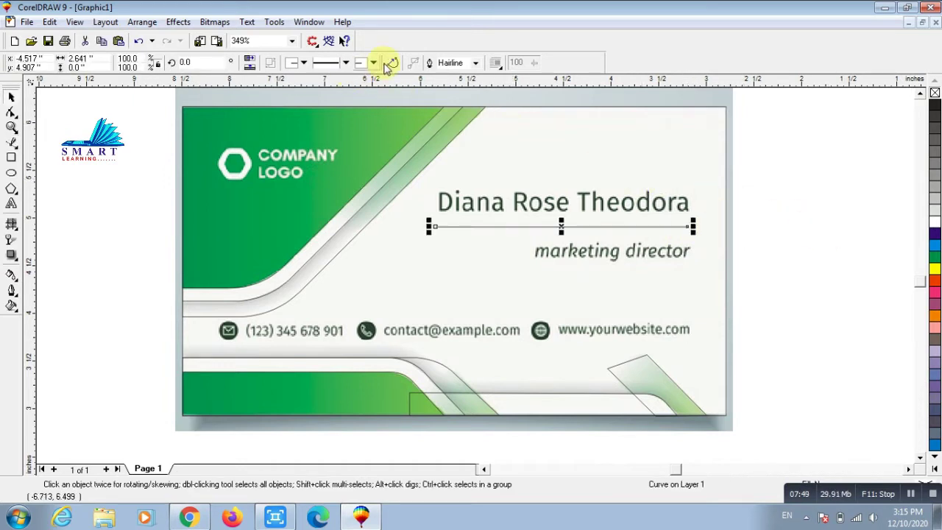
# - Set the divider line's outline width to 1.0 pt and its outline colour to grey
pyautogui.click(477, 64)
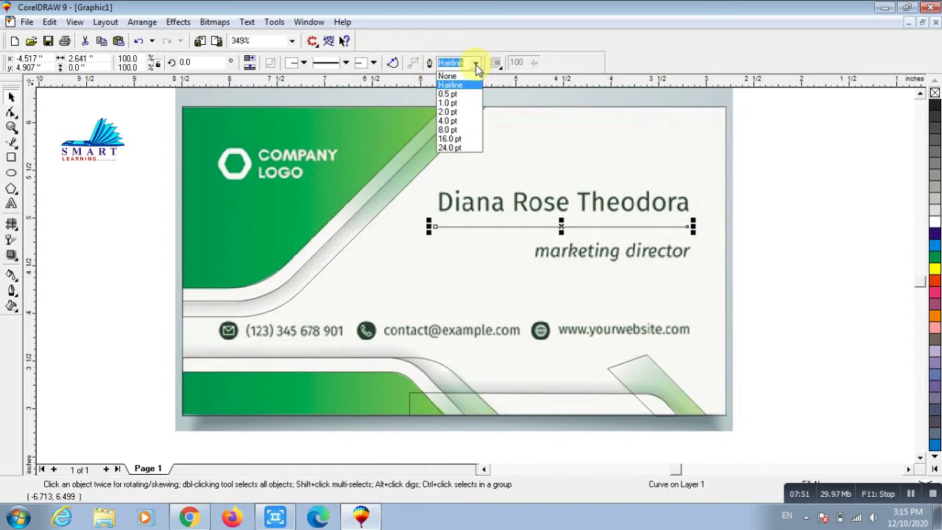
pyautogui.click(460, 101)
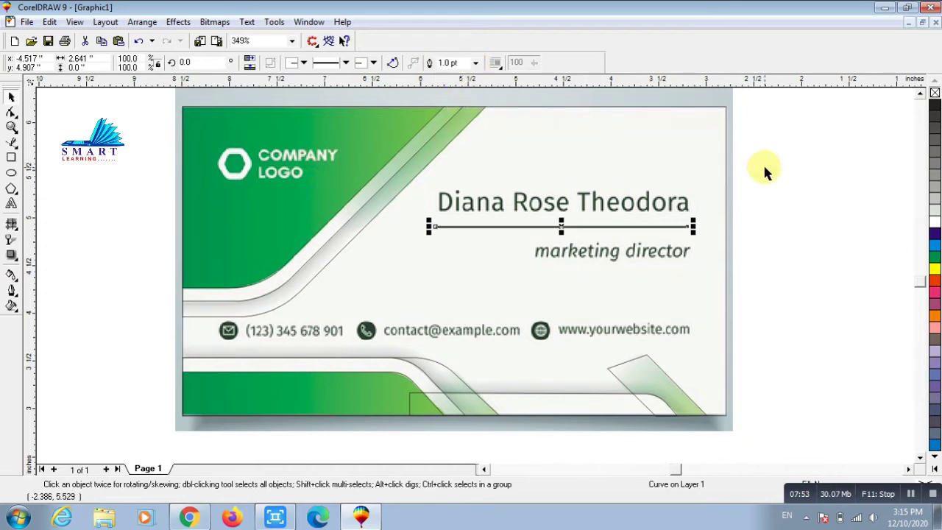
pyautogui.rightClick(933, 179)
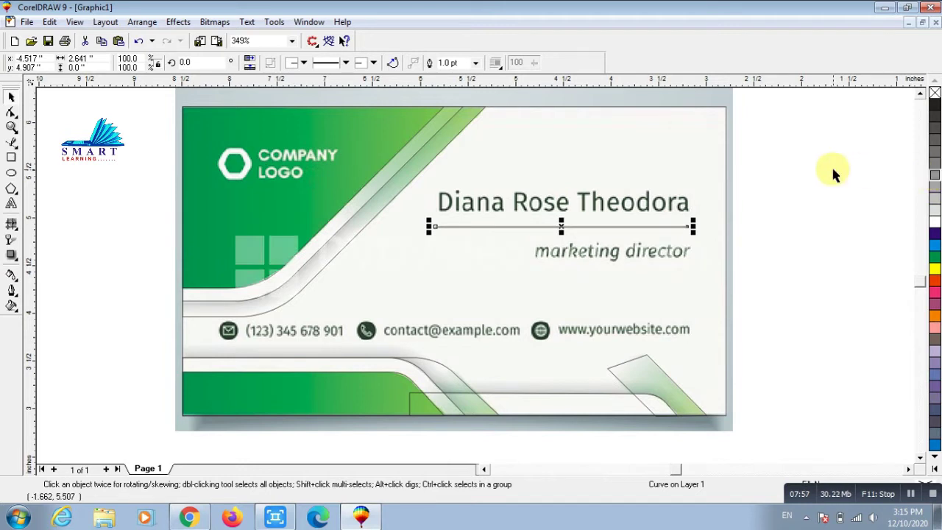
# - Fill the innermost upper-left corner shape with a linear two-colour fountain fill from green to light green at angle 0
pyautogui.click(391, 162)
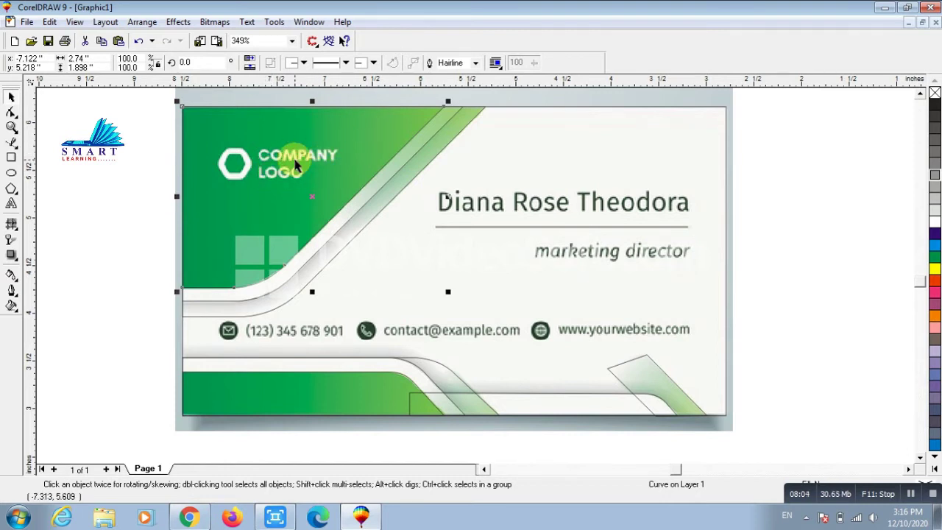
pyautogui.click(12, 306)
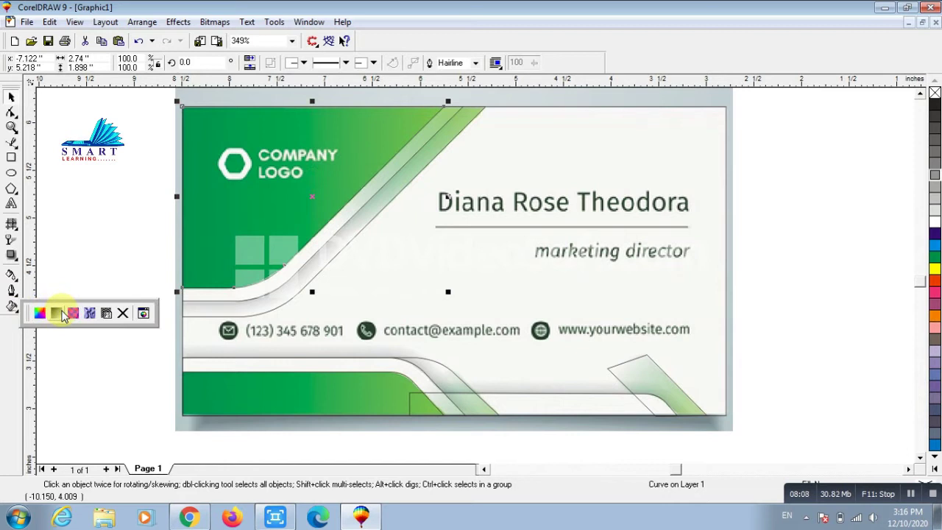
pyautogui.click(58, 313)
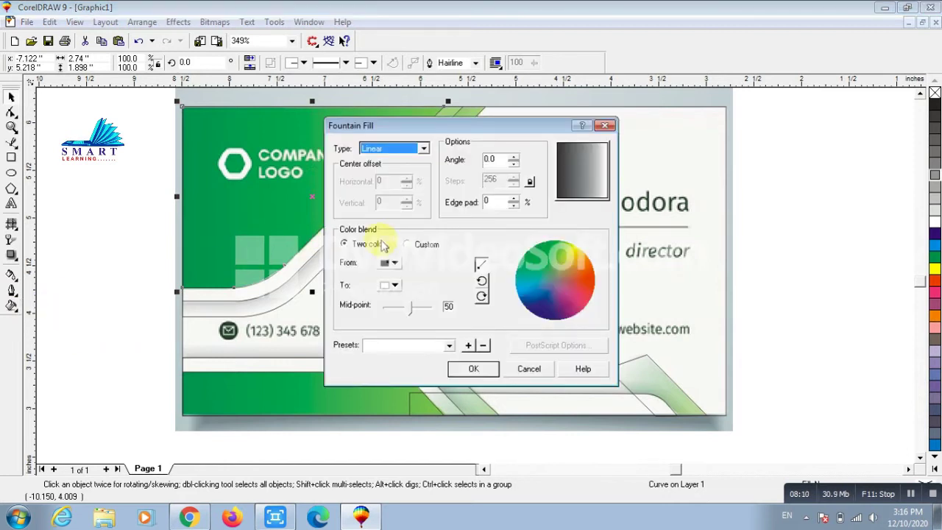
pyautogui.moveTo(446, 125); pyautogui.dragTo(551, 166)
pyautogui.click(497, 304)
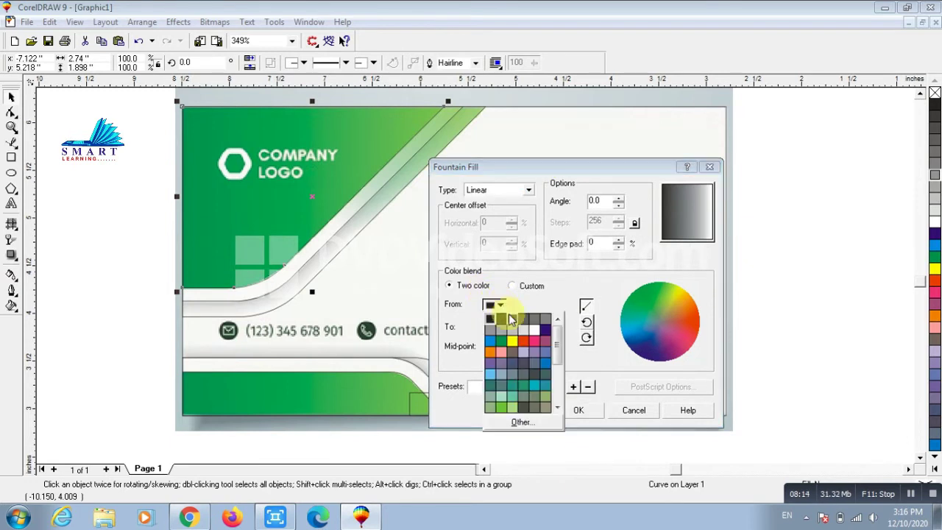
pyautogui.click(500, 341)
pyautogui.click(495, 327)
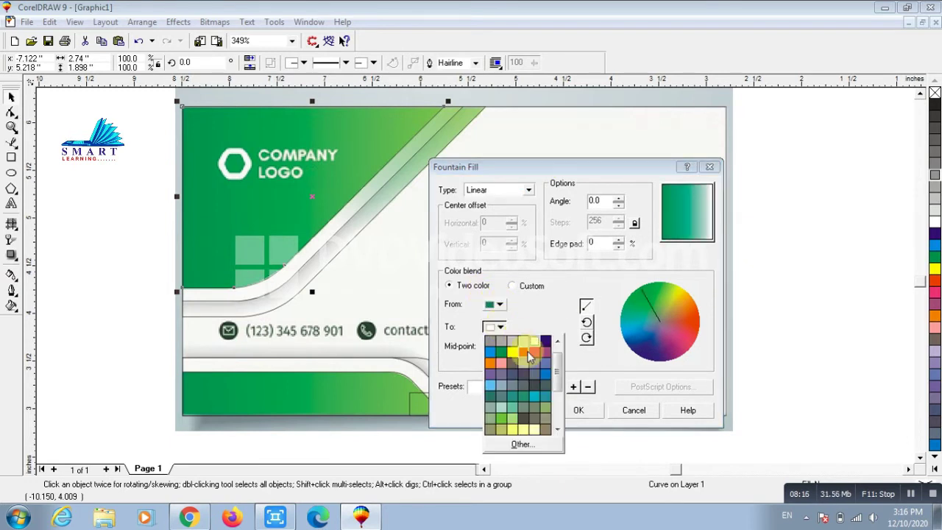
pyautogui.click(504, 423)
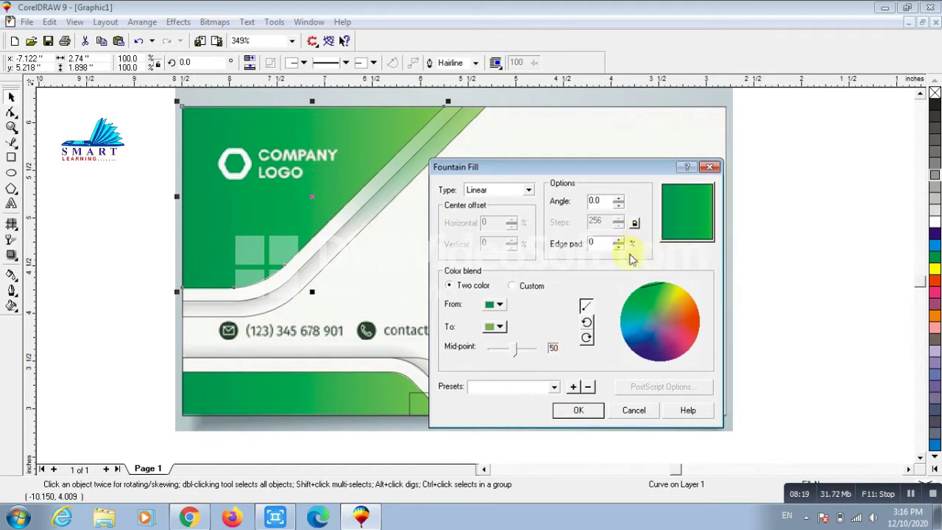
pyautogui.click(580, 409)
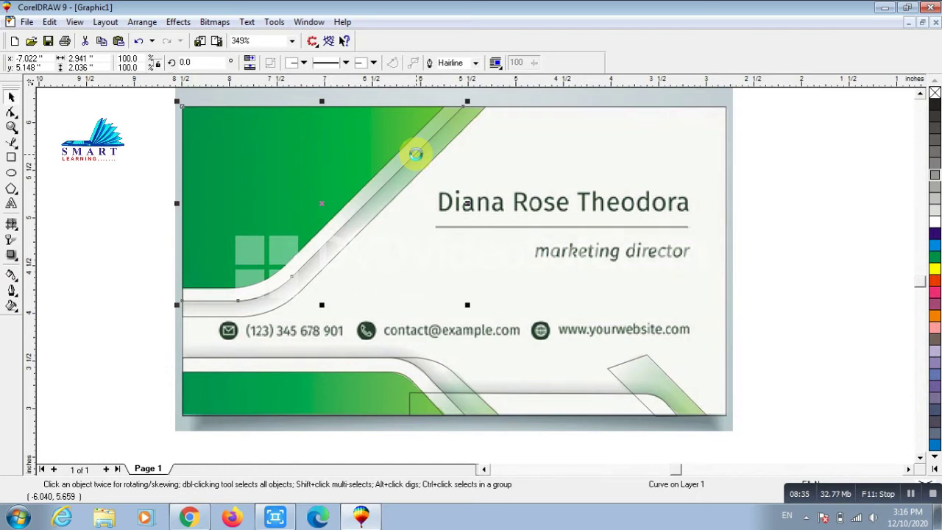
# - Apply a linear two-colour fountain fill from white to light green to the middle upper-left corner shape
pyautogui.moveTo(415, 154); pyautogui.dragTo(416, 160)
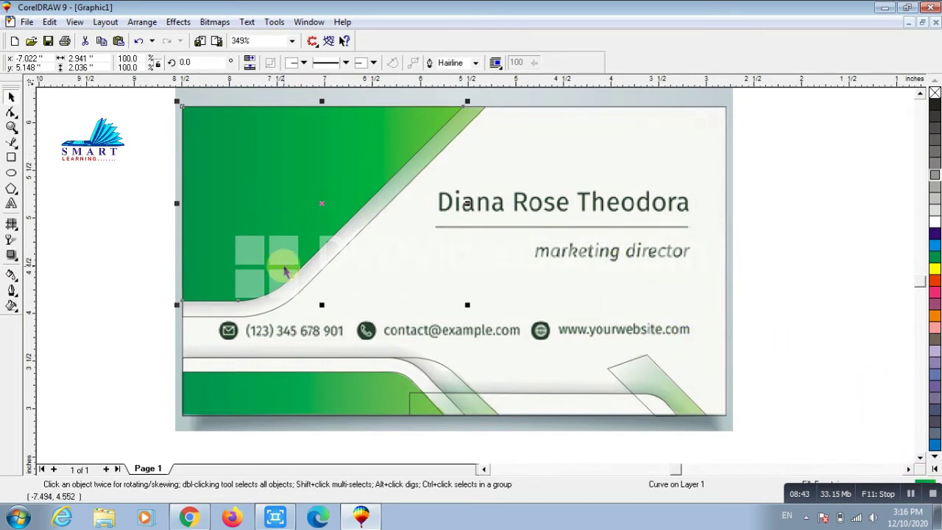
pyautogui.click(12, 306)
pyautogui.click(56, 312)
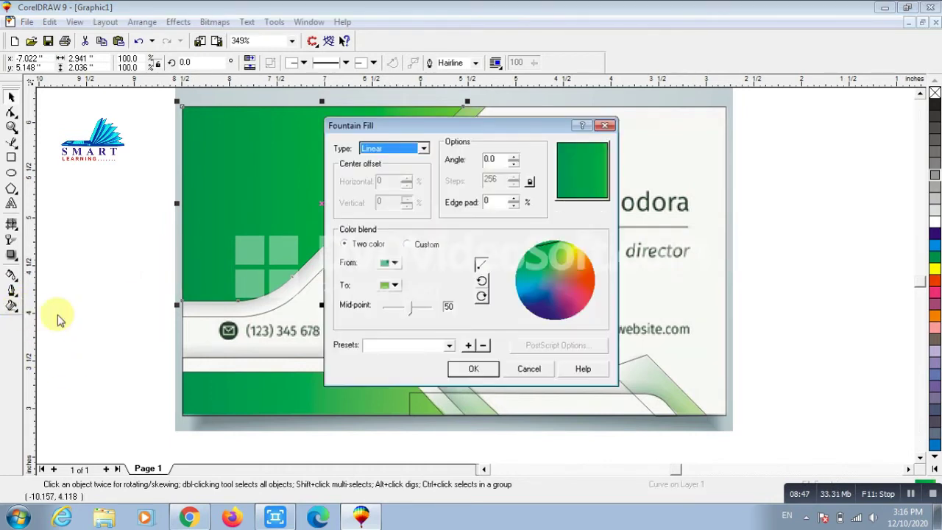
pyautogui.click(395, 262)
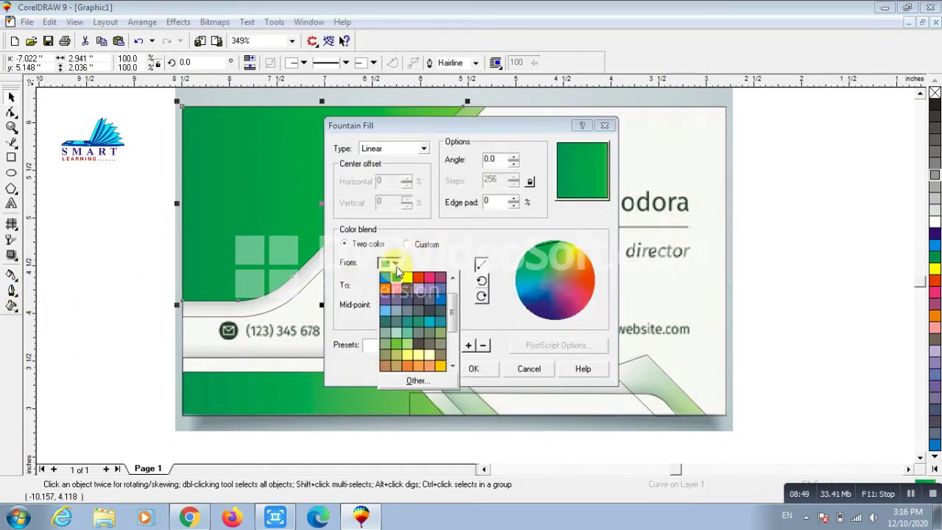
pyautogui.click(457, 306)
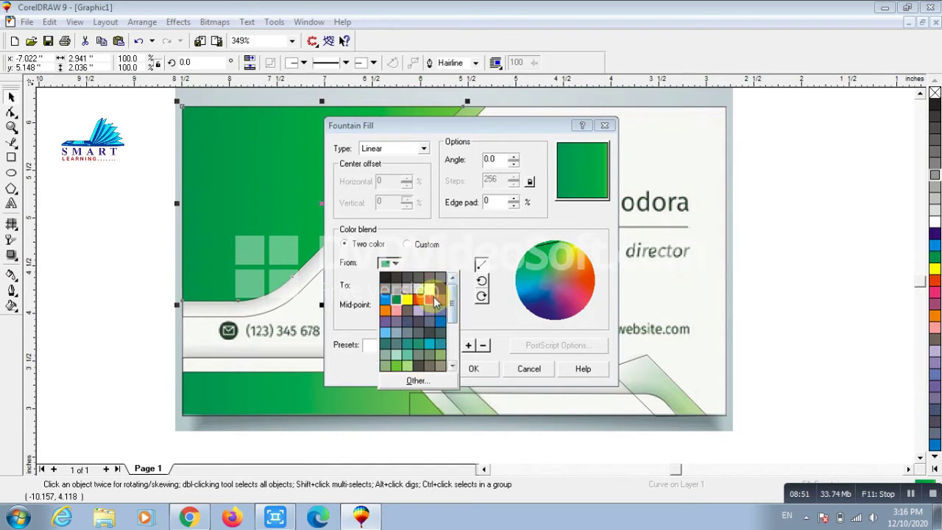
pyautogui.click(434, 295)
pyautogui.click(475, 370)
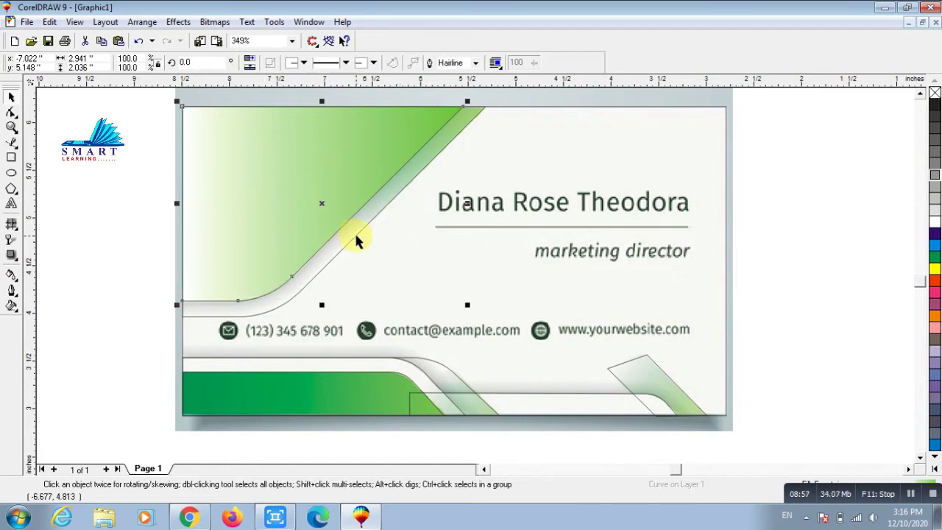
# - Apply a linear two-colour fountain fill from white to dark green to the largest upper-left corner shape
pyautogui.hotkey('ctrl', 'z')
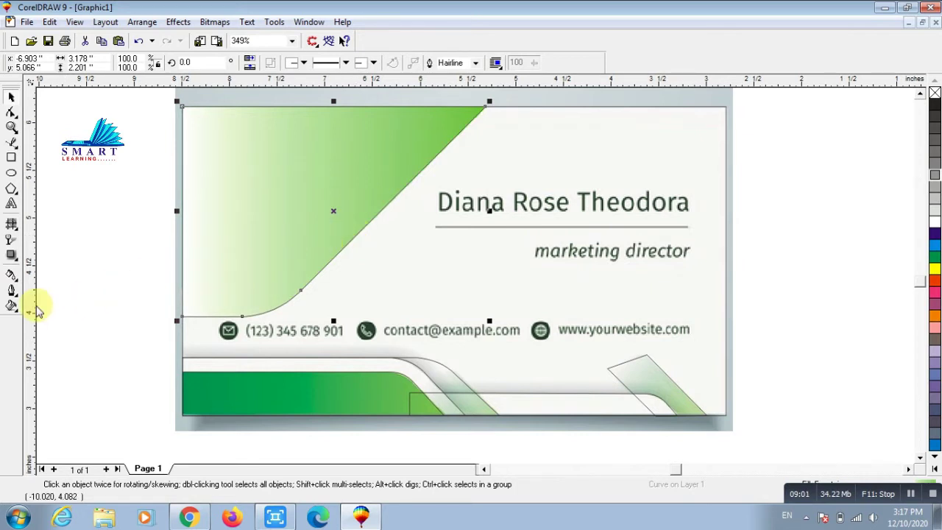
pyautogui.click(12, 307)
pyautogui.click(57, 314)
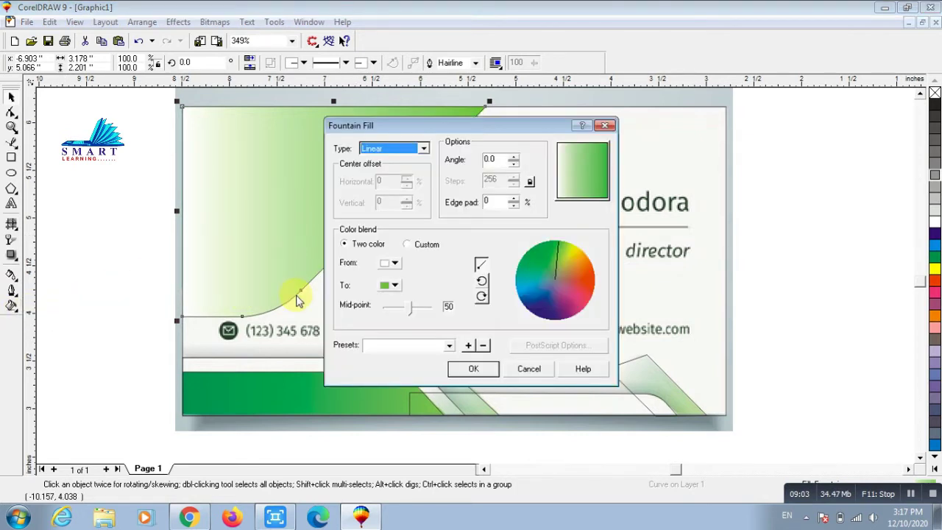
pyautogui.click(398, 286)
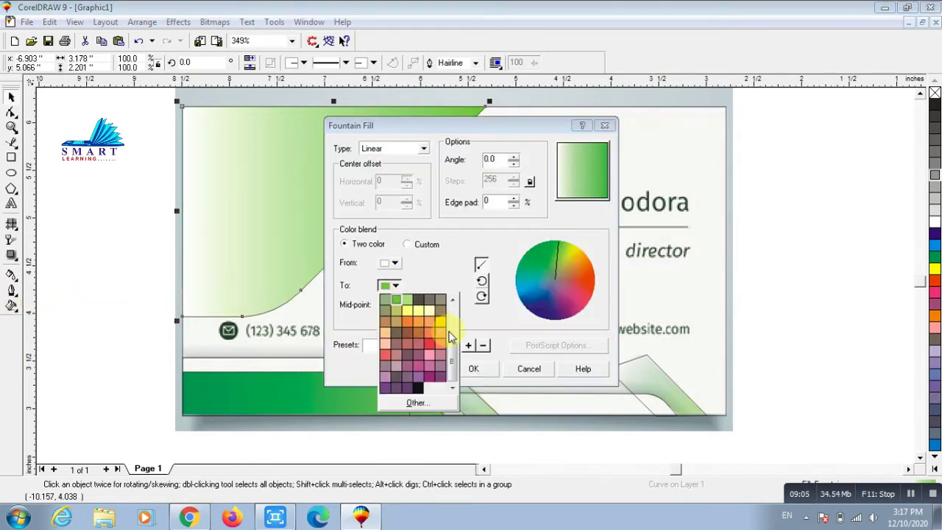
pyautogui.moveTo(452, 364); pyautogui.dragTo(451, 297)
pyautogui.click(394, 323)
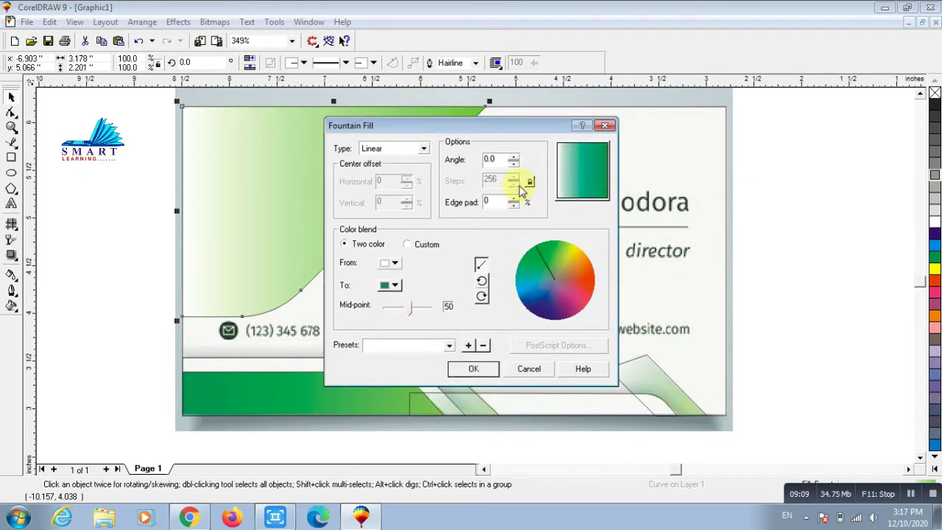
pyautogui.click(466, 370)
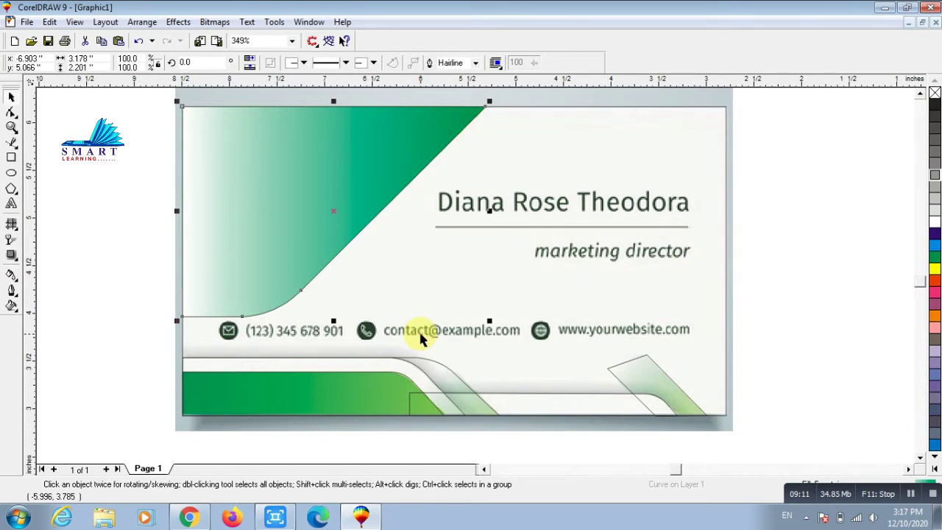
pyautogui.click(123, 233)
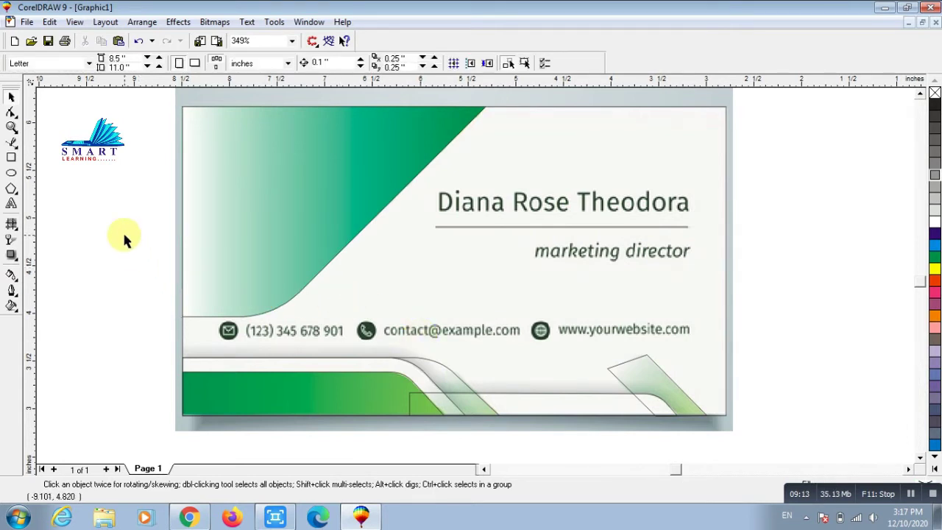
# - Delete the largest and the middle upper-left corner shapes, keeping only the innermost green-filled one
pyautogui.click(351, 198)
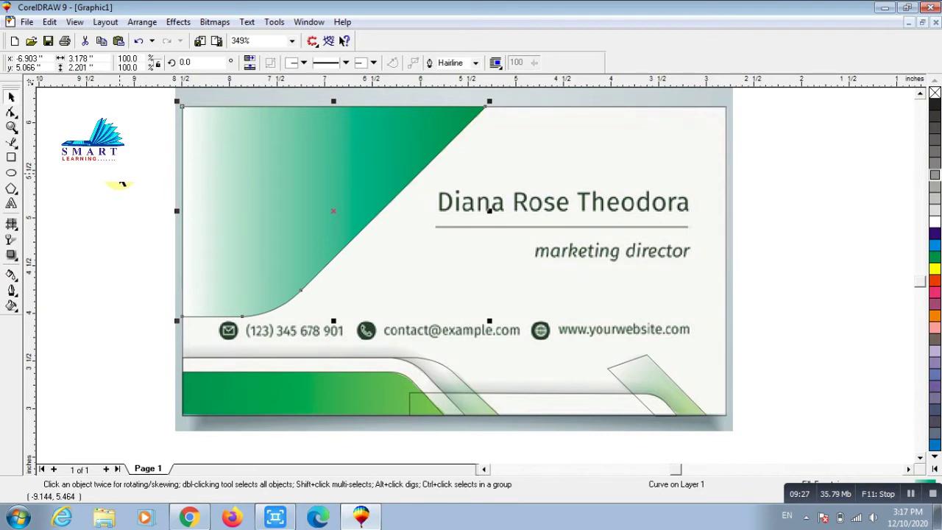
pyautogui.hotkey('ctrl', 'z')
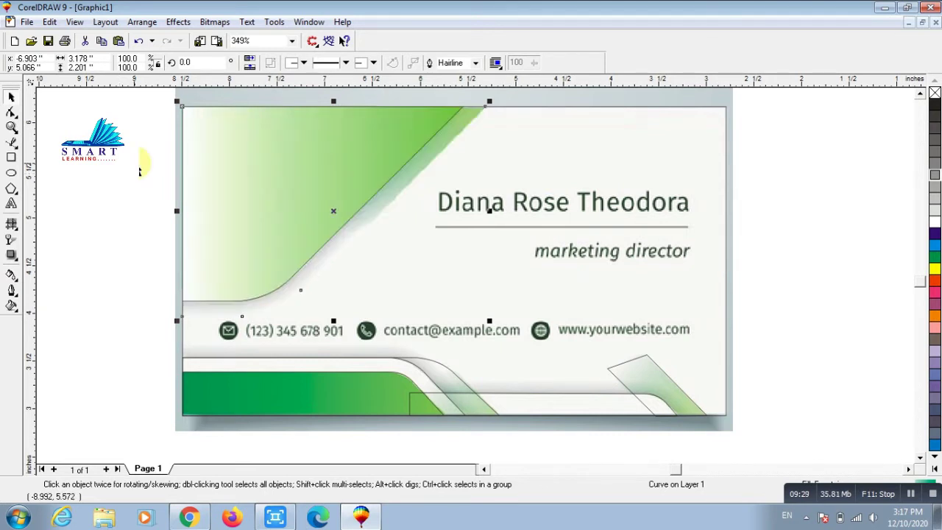
pyautogui.click(257, 192)
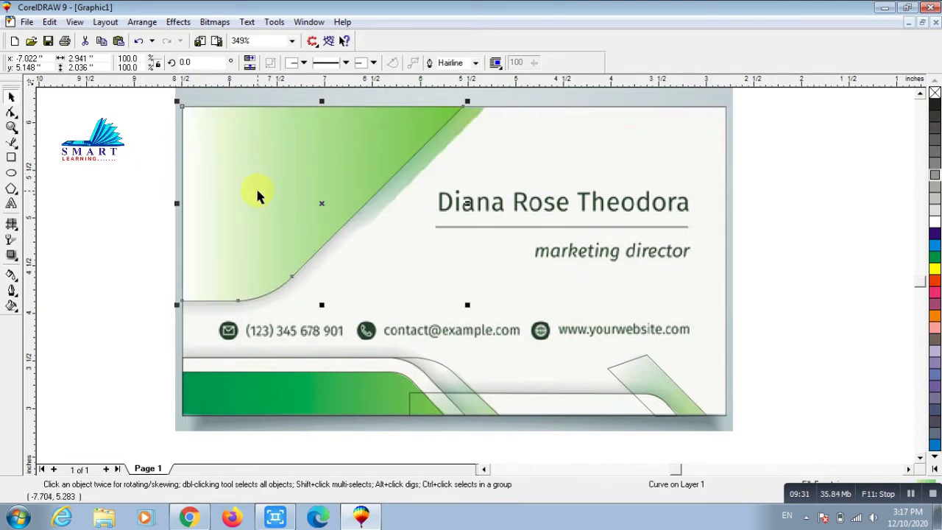
pyautogui.hotkey('ctrl', 'z')
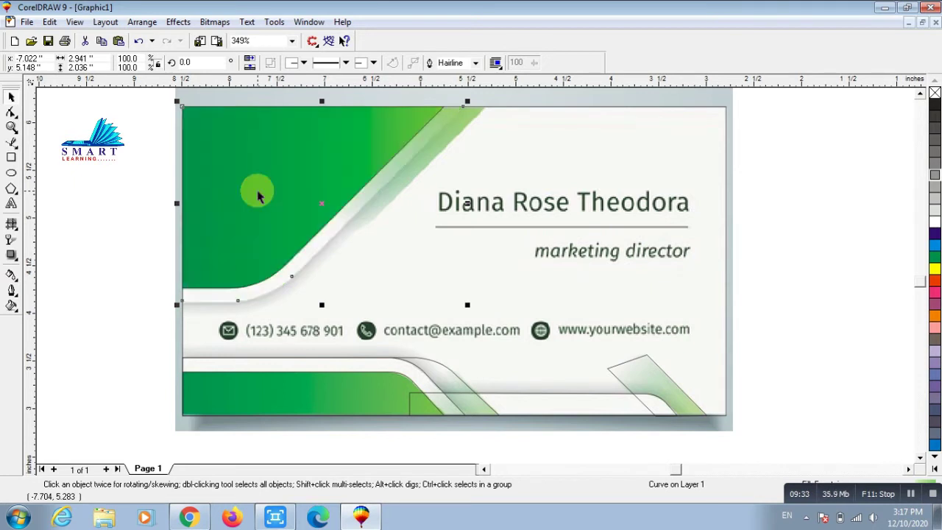
pyautogui.keyDown('alt'); pyautogui.click(266, 203); pyautogui.keyUp('alt')
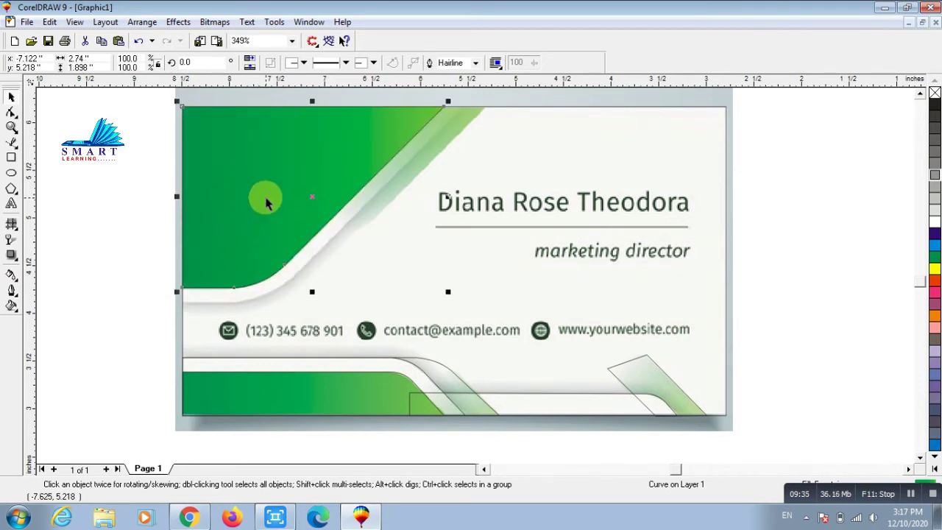
pyautogui.click(132, 193)
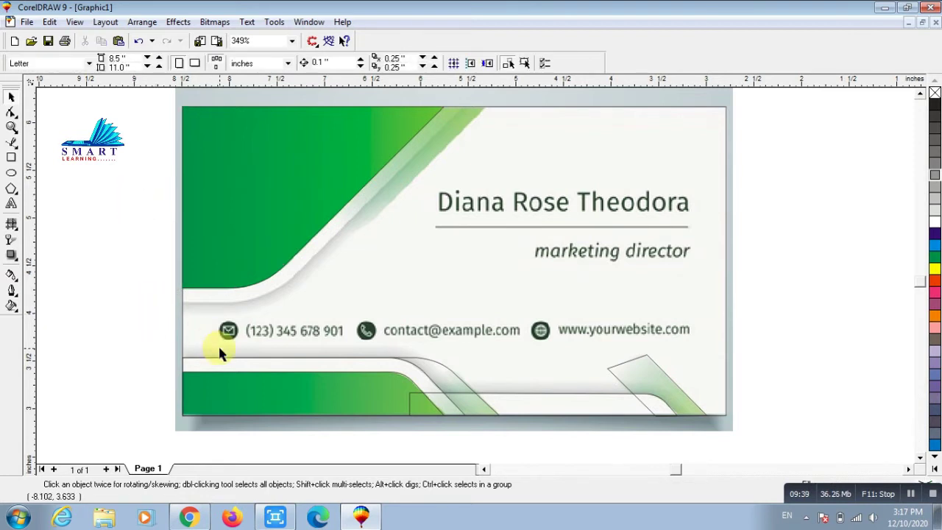
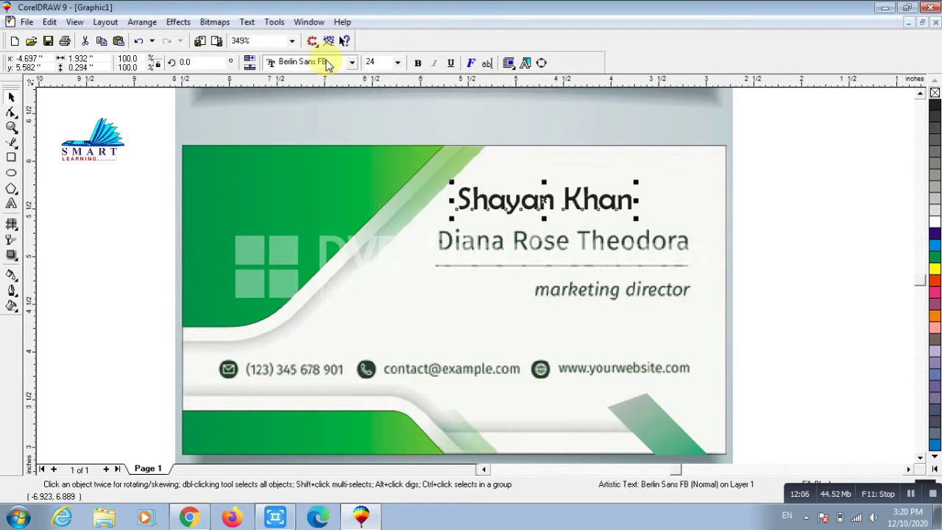
# - Place the new name text over the template's name above the divider line and fill it with grey
pyautogui.moveTo(545, 200); pyautogui.dragTo(560, 249)
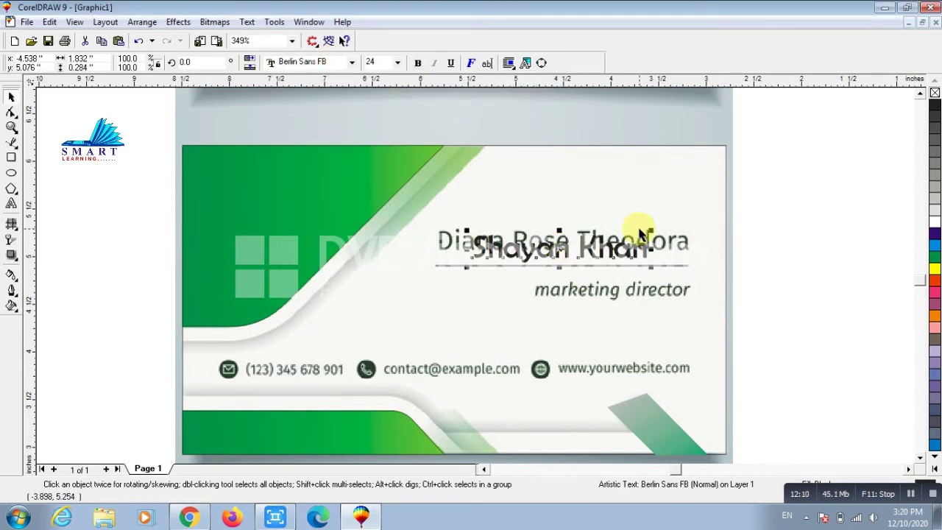
pyautogui.click(935, 168)
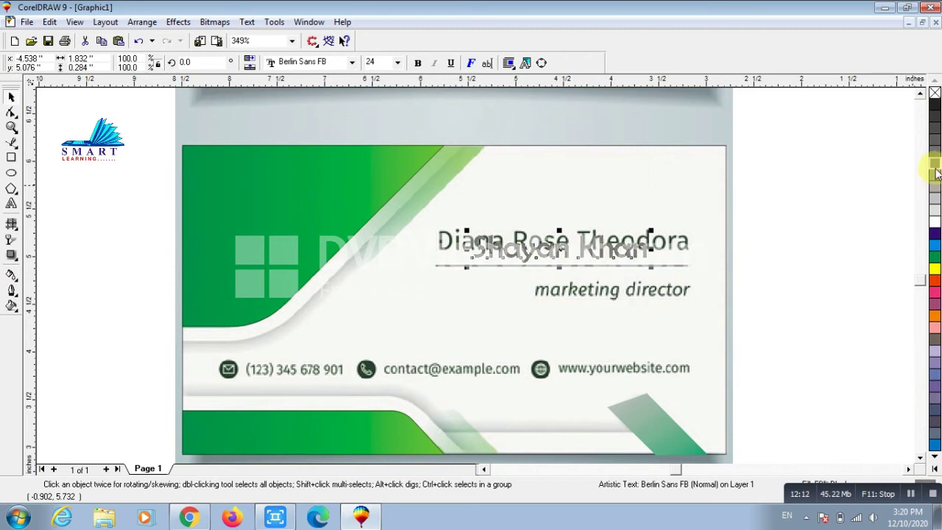
pyautogui.click(762, 257)
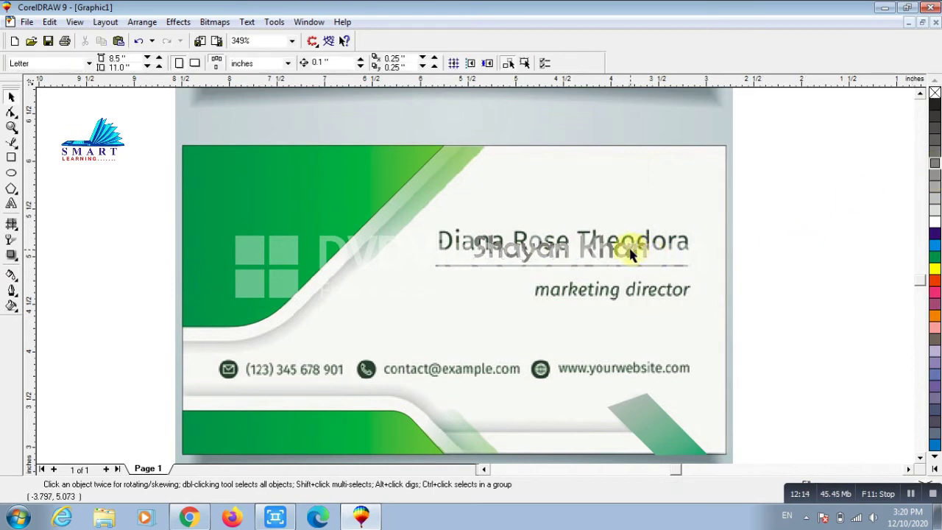
# - Copy the name text down over the template's job title and replace the copy's wording with "C.E.O"
pyautogui.moveTo(630, 254); pyautogui.dragTo(692, 305)
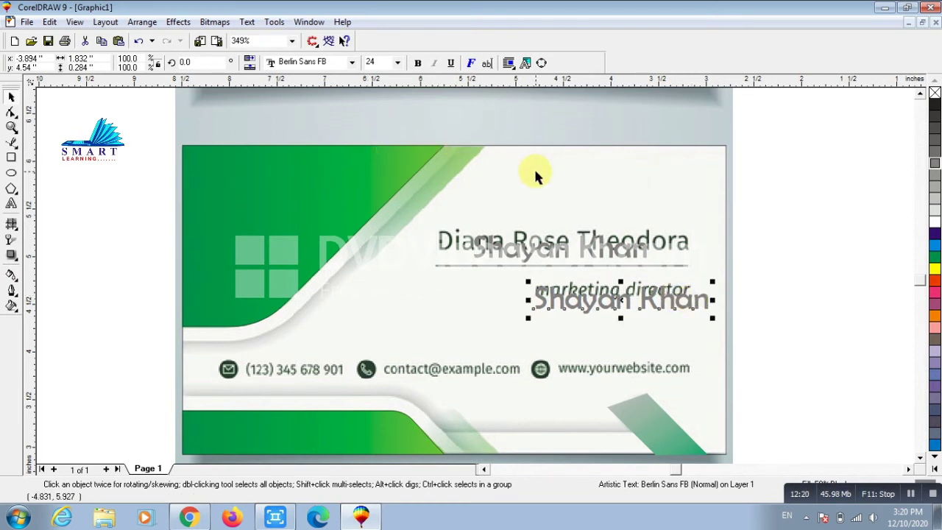
pyautogui.press('F8')
pyautogui.hotkey('shift', 'Left')
pyautogui.hotkey('shift', 'Left')
pyautogui.hotkey('shift', 'Left')
pyautogui.hotkey('shift', 'Left')
pyautogui.hotkey('shift', 'Left')
pyautogui.hotkey('shift', 'Left')
pyautogui.hotkey('shift', 'Left')
pyautogui.hotkey('shift', 'Left')
pyautogui.hotkey('shift', 'Left')
pyautogui.hotkey('shift', 'Left')
pyautogui.hotkey('shift', 'Left')
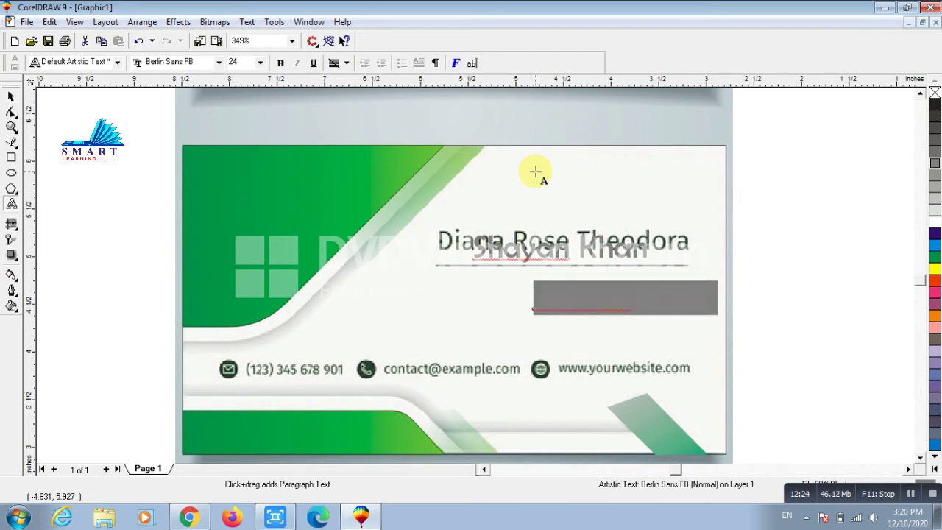
pyautogui.write('C')
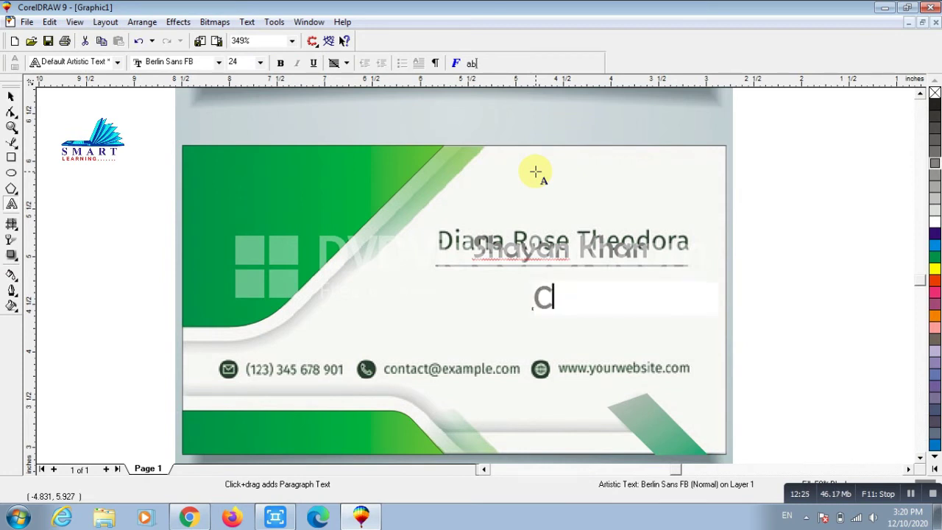
pyautogui.write('.E.O')
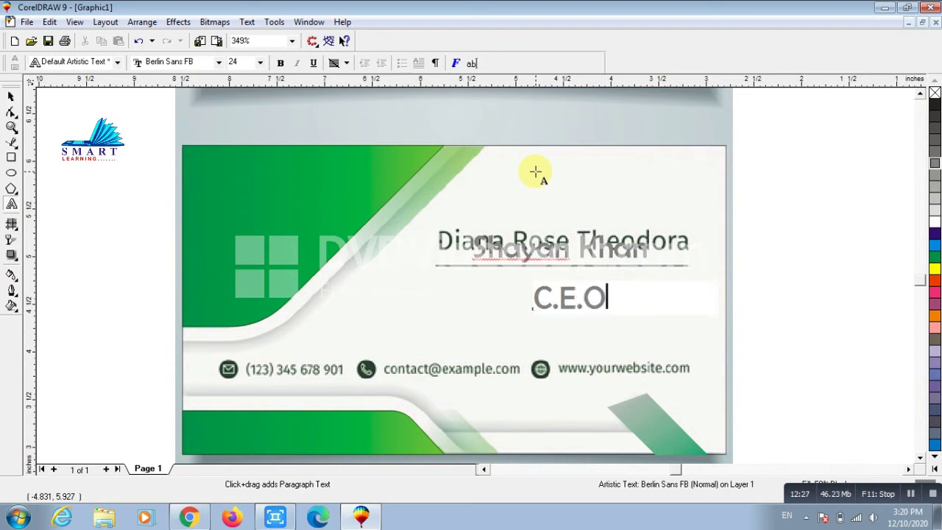
pyautogui.hotkey('ctrl', 'space')
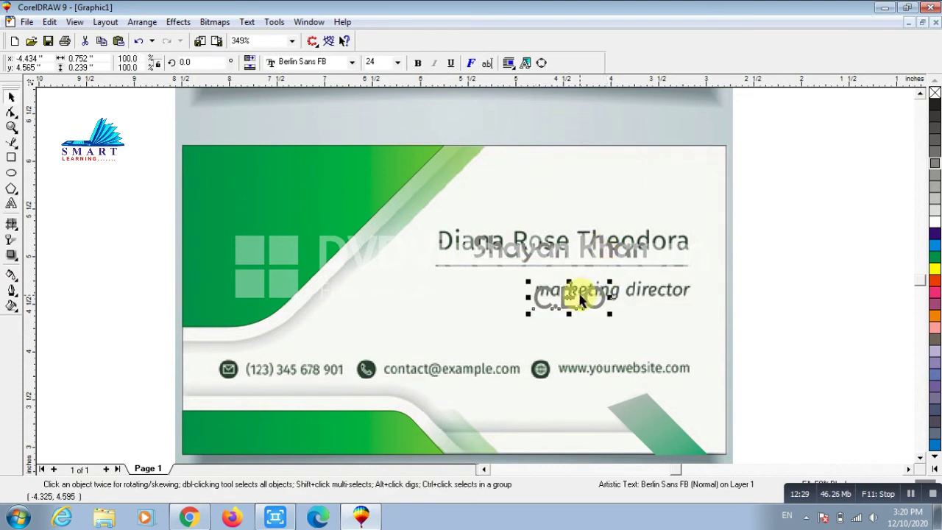
# - Scale the "C.E.O" text to about 14 pt beneath the divider line's end and copy it above the first contact entry
pyautogui.moveTo(610, 314); pyautogui.dragTo(271, 356)
pyautogui.click(782, 269)
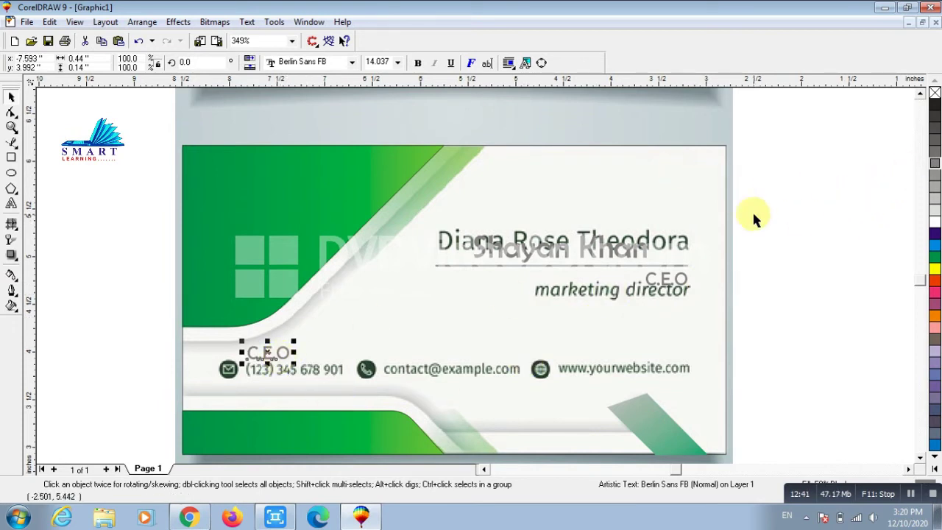
# - Replace the lower copy's wording with a placeholder phone number and duplicate it over the other two contact entries
pyautogui.press('F8')
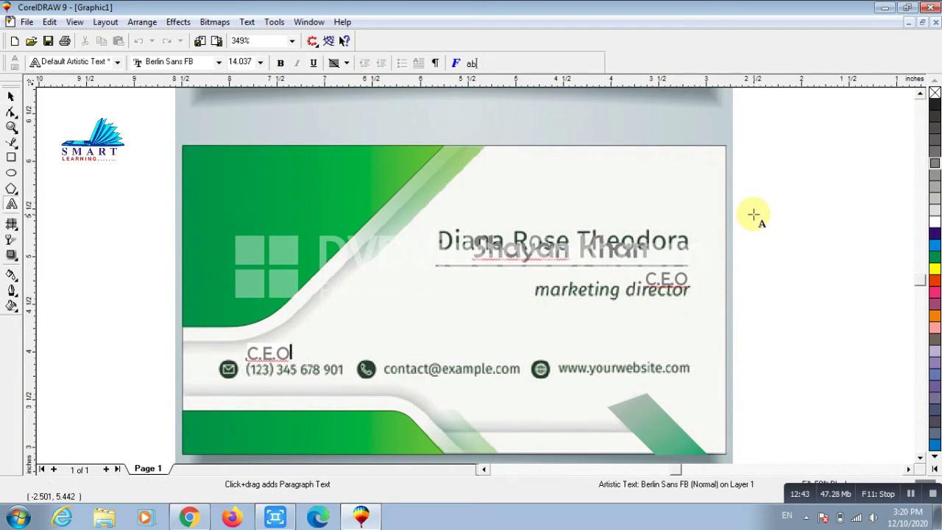
pyautogui.hotkey('ctrl', 'a')
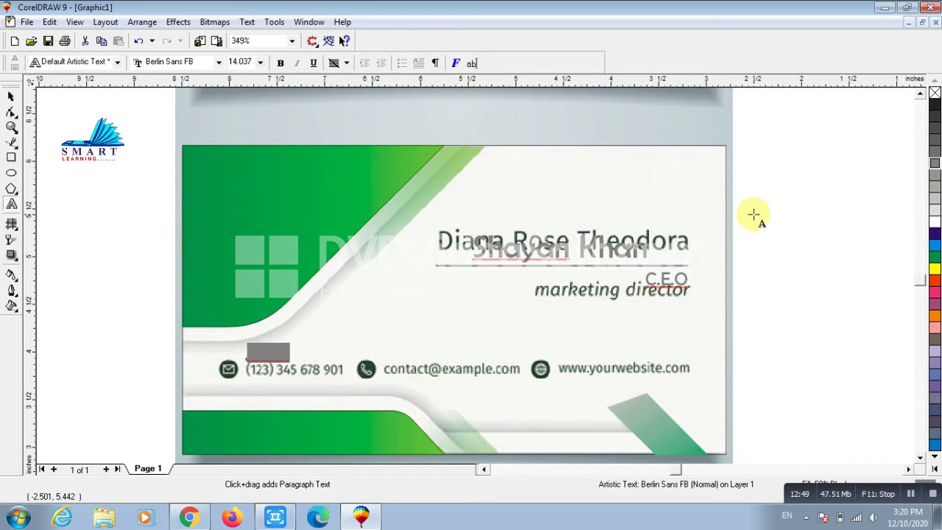
pyautogui.press('Delete')
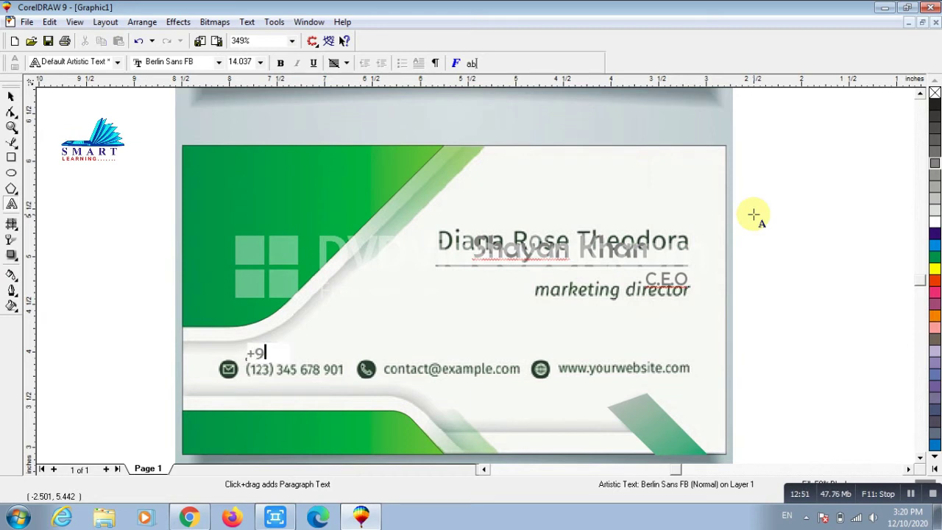
pyautogui.write('+92333xxxxxxx')
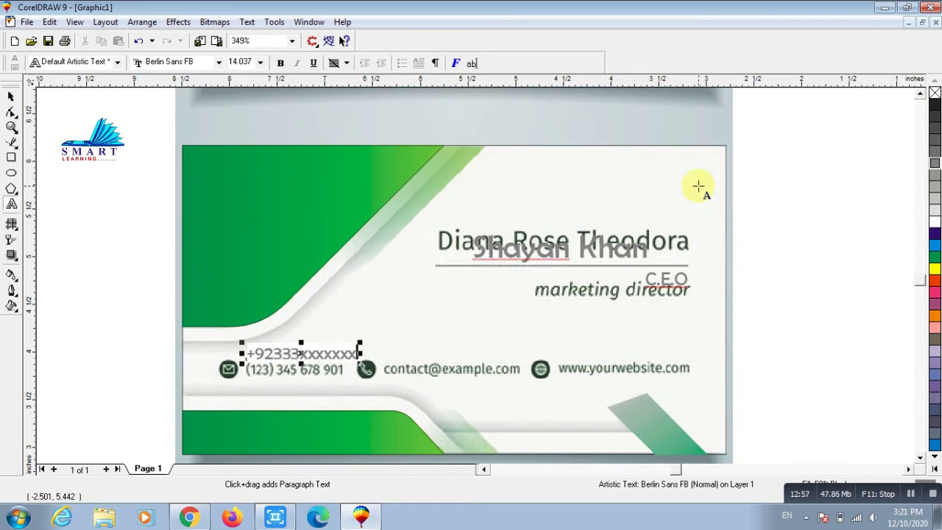
pyautogui.click(10, 98)
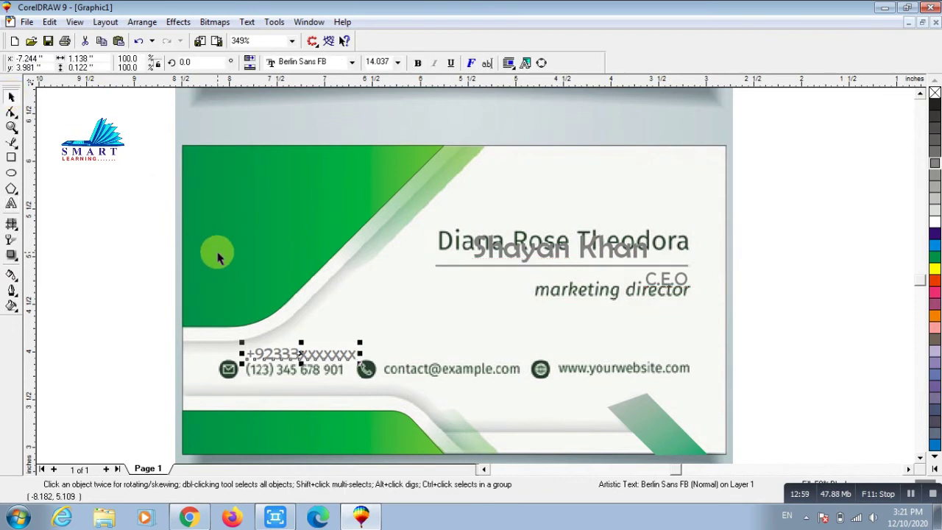
pyautogui.moveTo(302, 353); pyautogui.dragTo(610, 368)
pyautogui.click(803, 297)
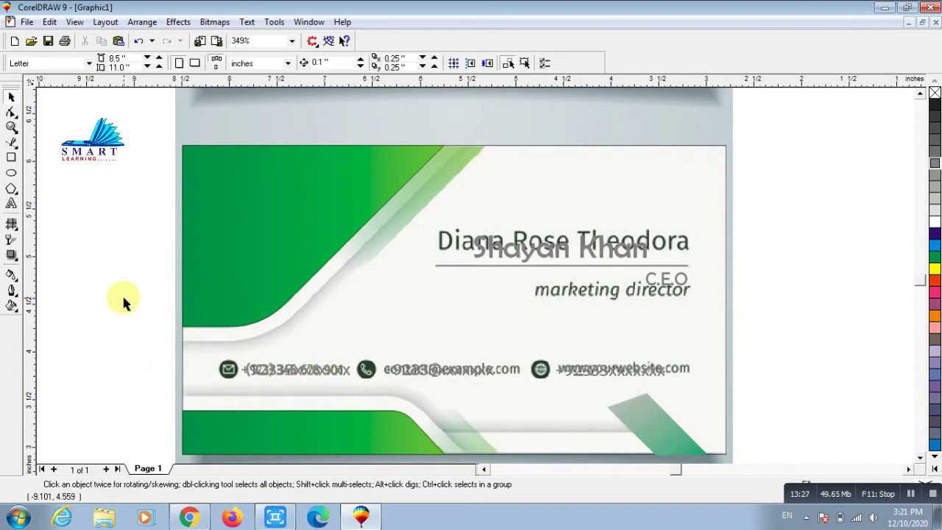
# - Switch to Chrome and run a Google image search for "email icon" in a new tab
pyautogui.click(190, 518)
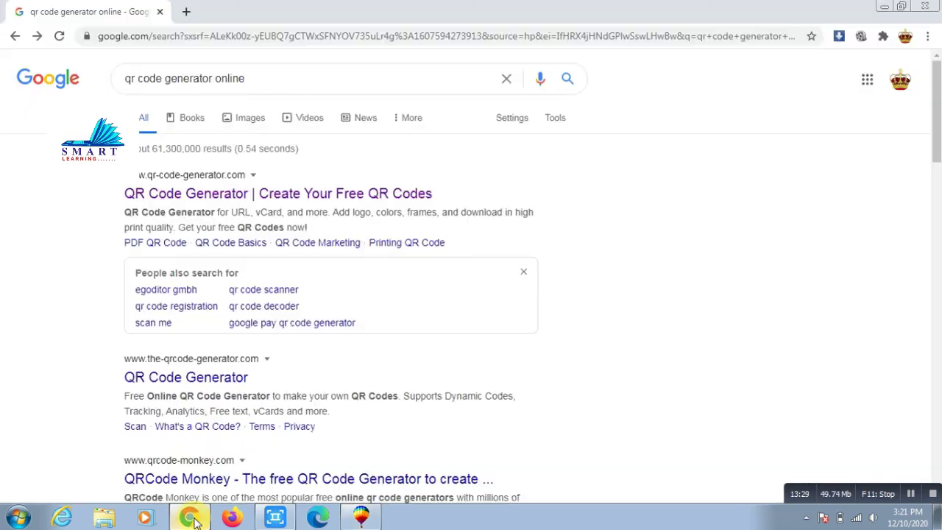
pyautogui.click(186, 11)
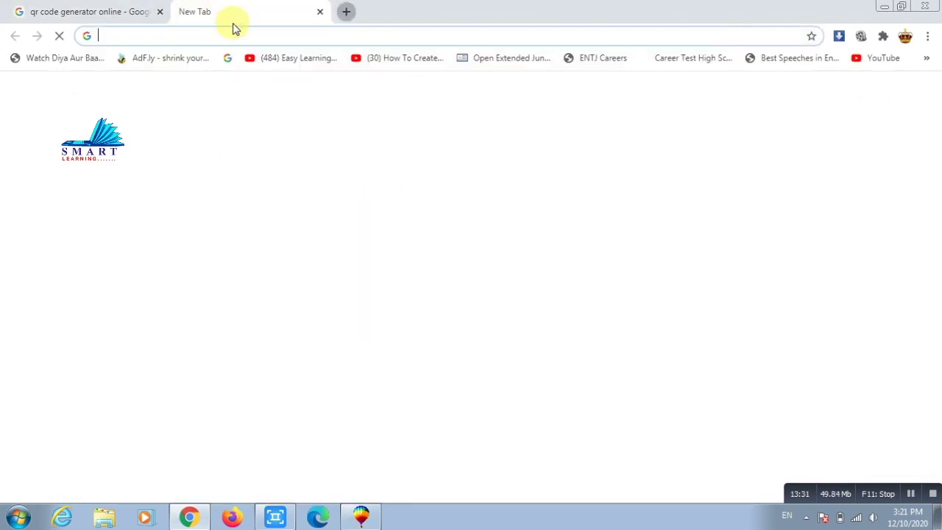
pyautogui.click(310, 358)
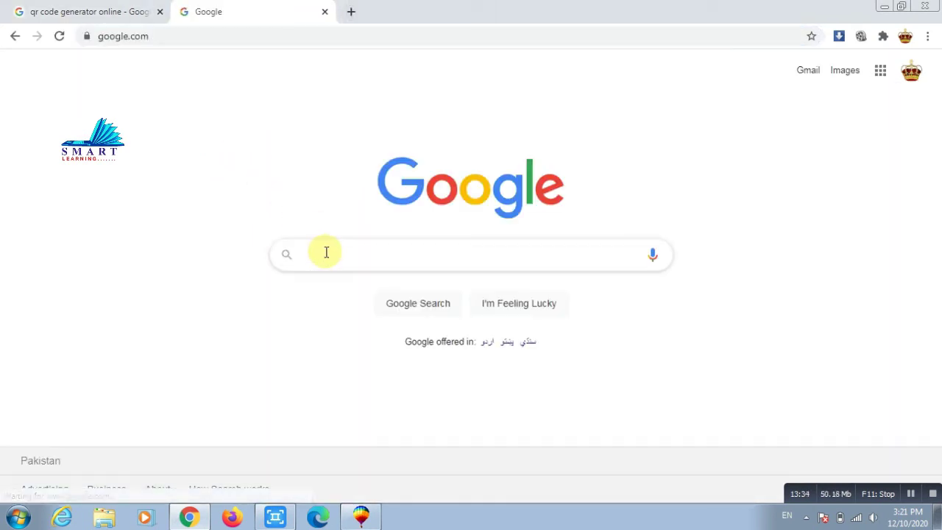
pyautogui.write('email icon')
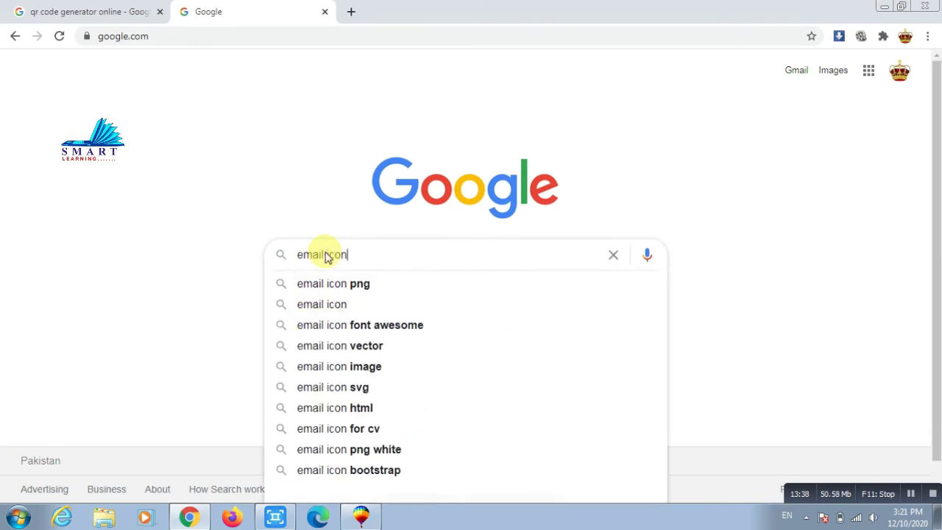
pyautogui.press('Return')
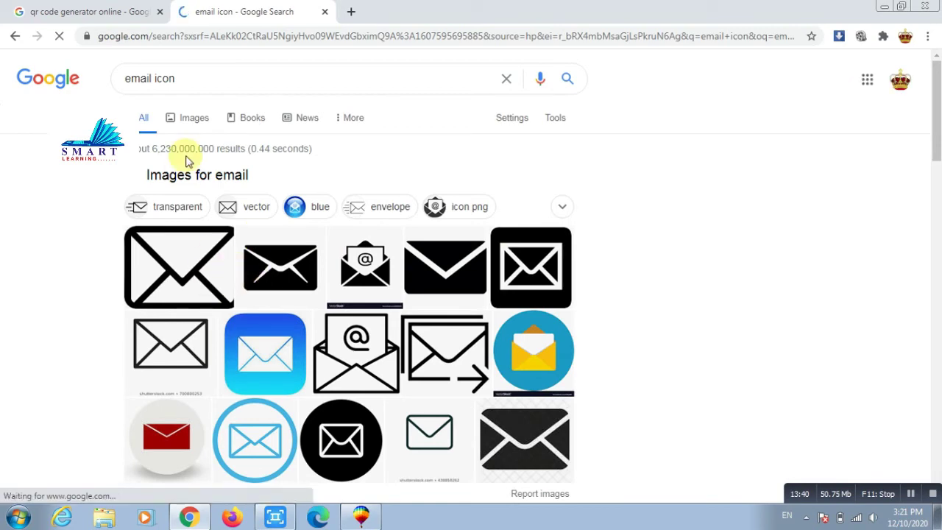
pyautogui.click(193, 118)
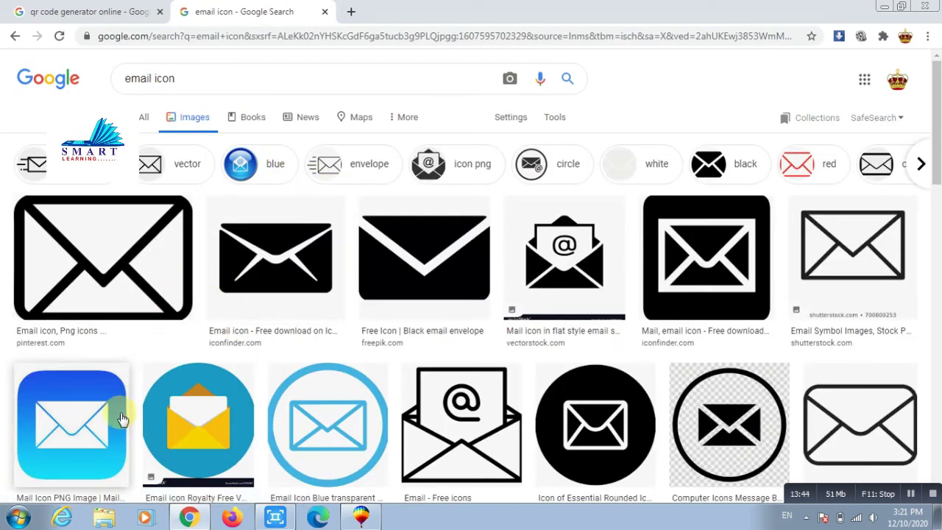
# - Copy the blue circled envelope image, paste it into CorelDRAW and align it to the centre of the template image
pyautogui.rightClick(320, 406)
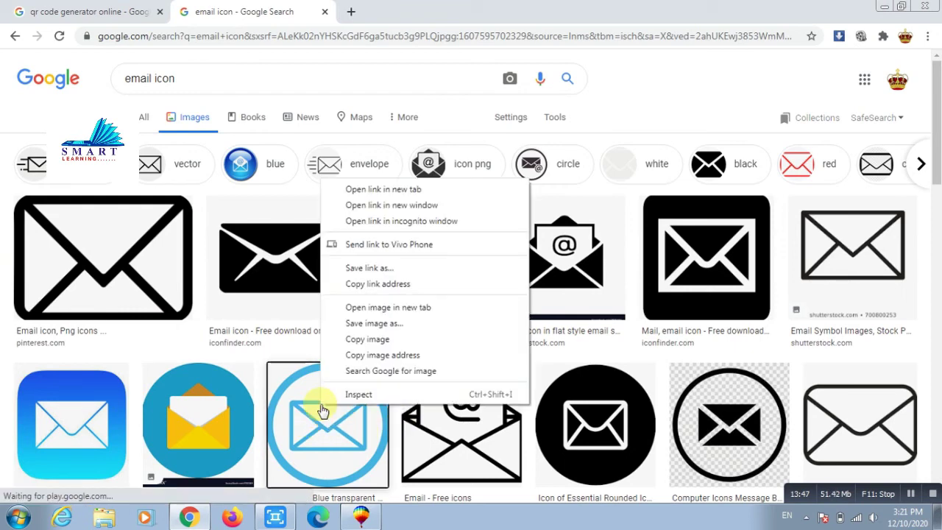
pyautogui.click(365, 341)
pyautogui.click(357, 517)
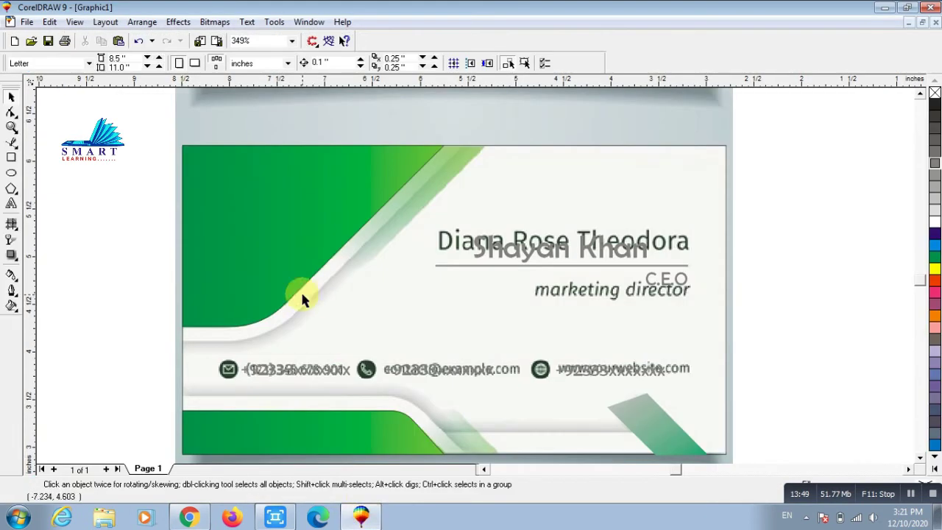
pyautogui.click(117, 41)
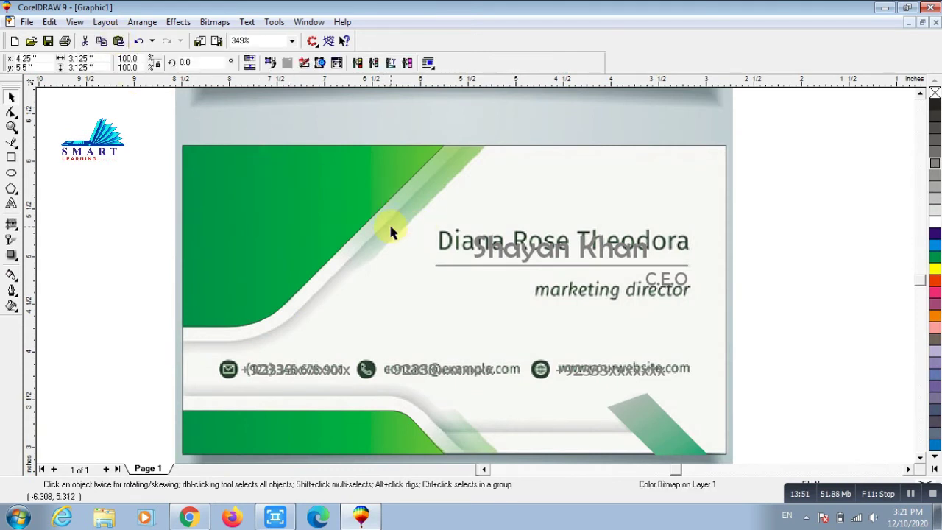
pyautogui.keyDown('shift'); pyautogui.click(409, 321); pyautogui.keyUp('shift')
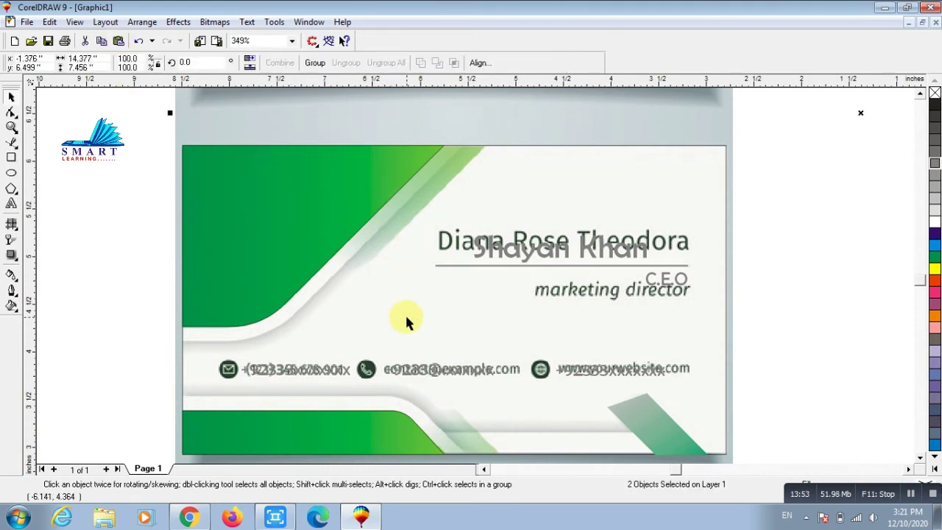
pyautogui.click(134, 263)
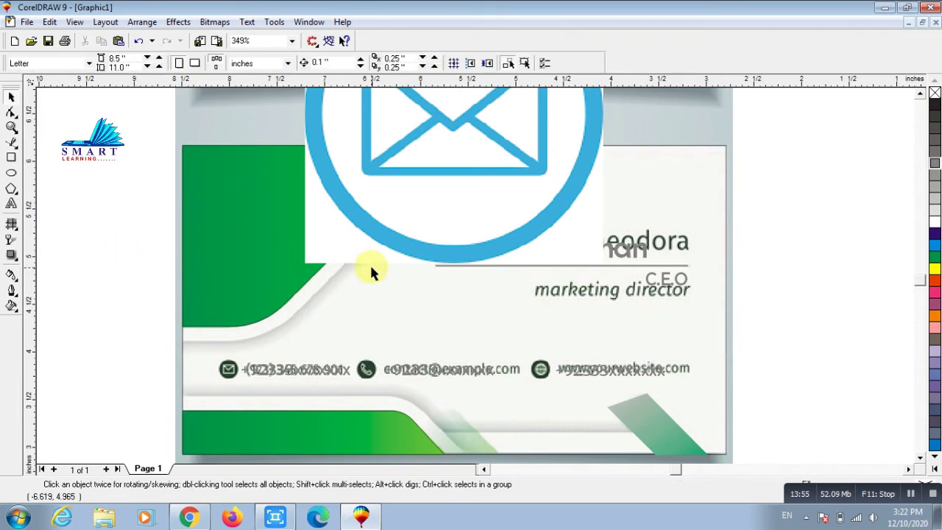
# - Shrink the envelope icon to 0.18" and place copies over the template's three contact icons
pyautogui.click(467, 199)
pyautogui.moveTo(467, 199); pyautogui.dragTo(425, 327)
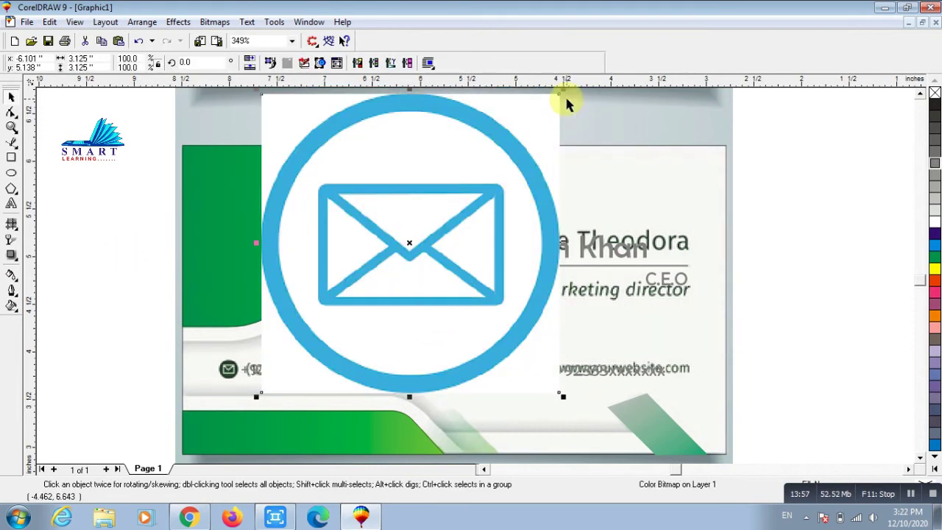
pyautogui.moveTo(564, 94); pyautogui.dragTo(367, 370)
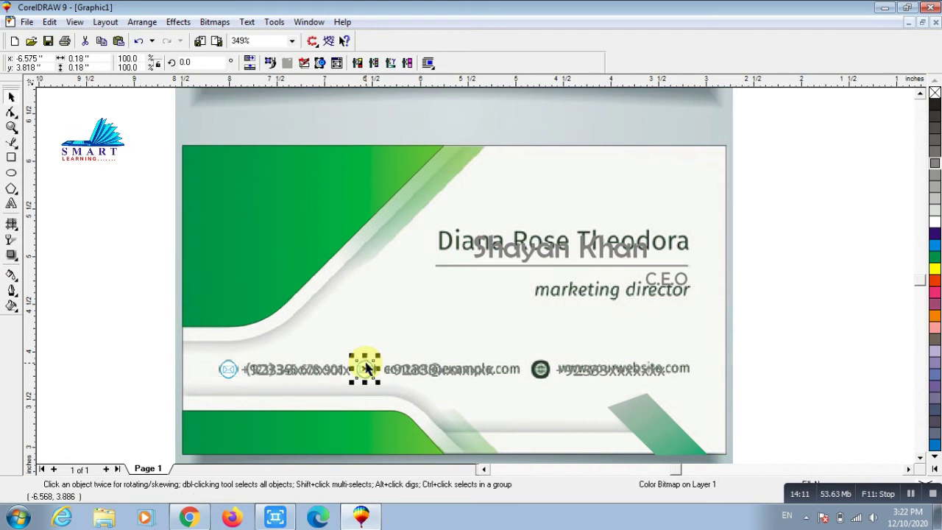
pyautogui.click(541, 370)
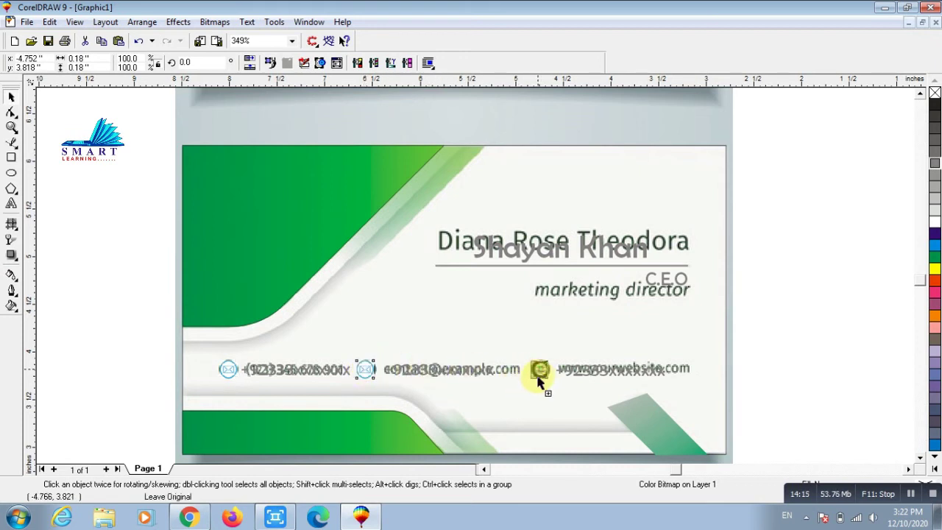
pyautogui.hotkey('shift', 'pagedown')
pyautogui.click(784, 257)
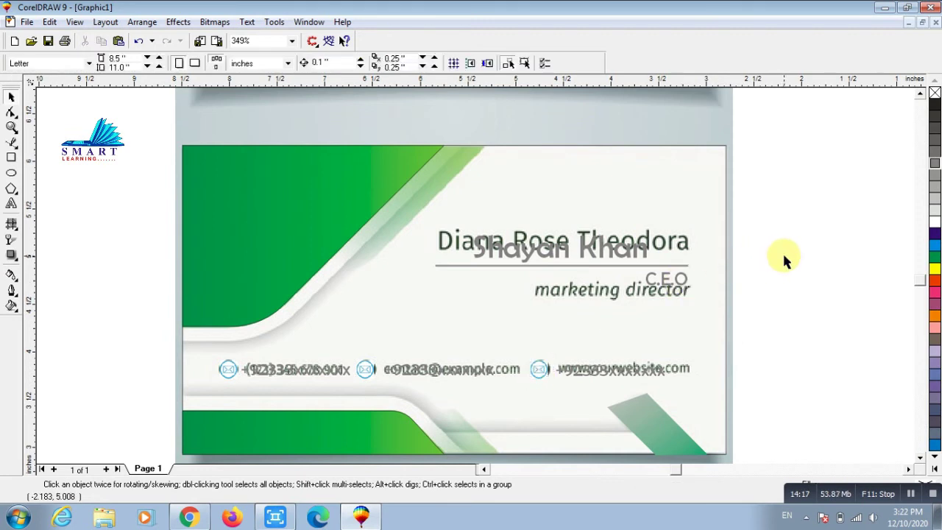
# - Delete the template bitmap behind the card design
pyautogui.click(602, 127)
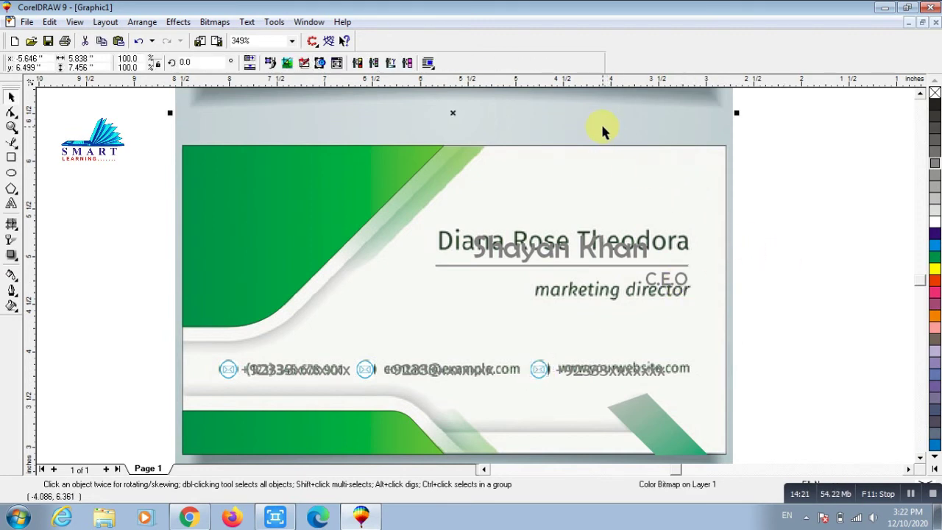
pyautogui.press('Delete')
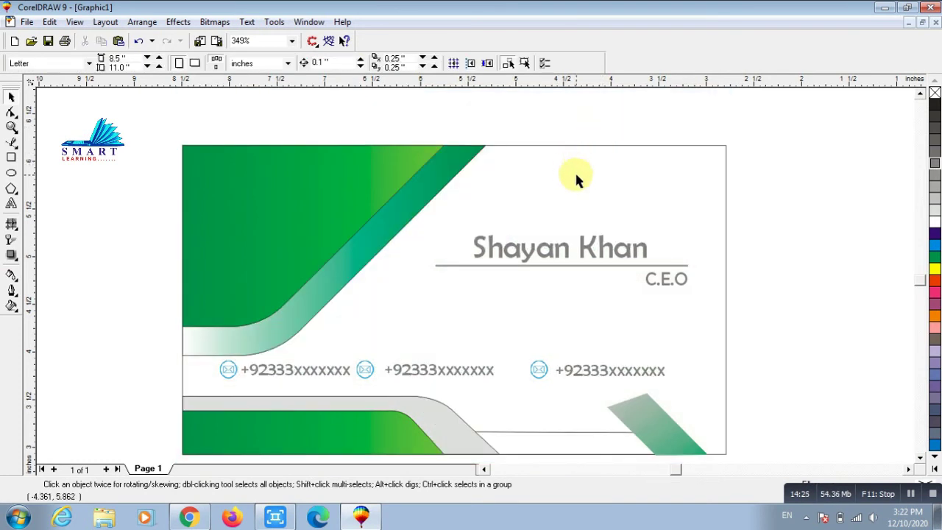
# - Remove the outlines from the three layered green shapes in the card's upper-left corner
pyautogui.click(352, 170)
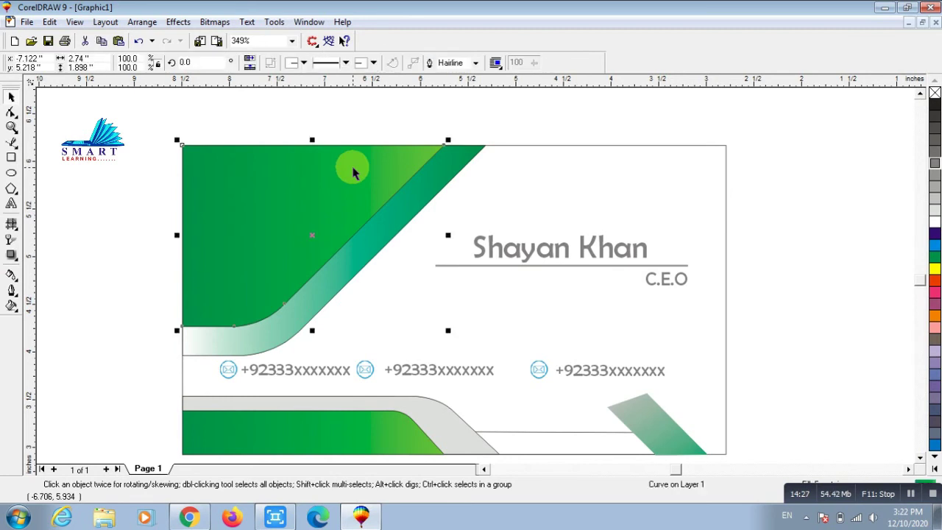
pyautogui.rightClick(933, 94)
pyautogui.click(451, 168)
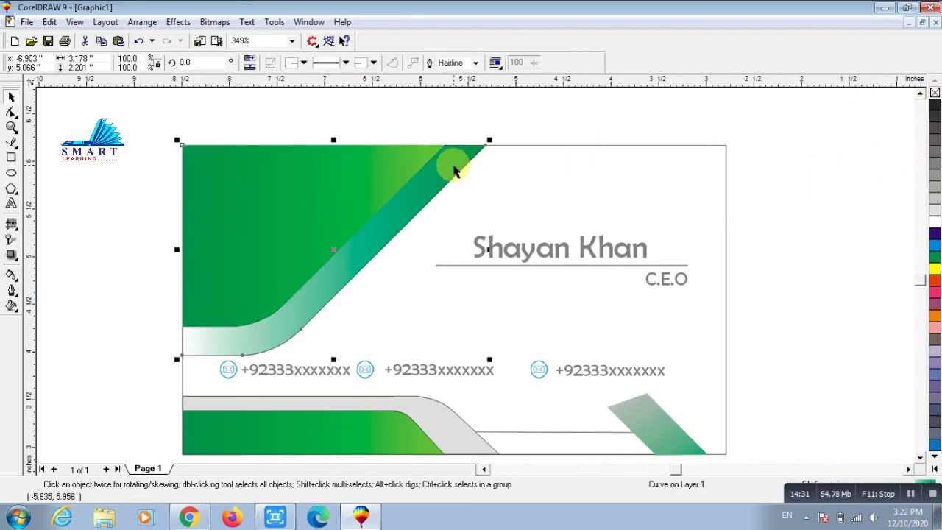
pyautogui.rightClick(933, 96)
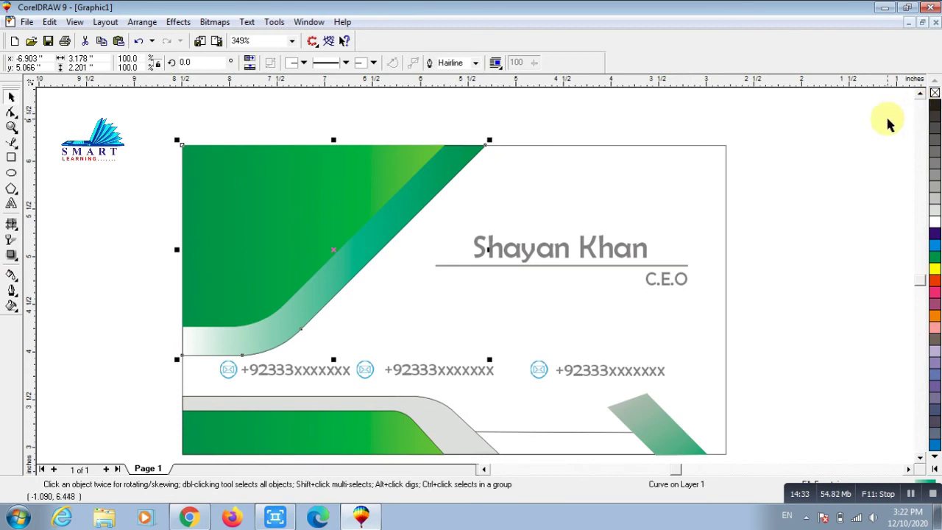
pyautogui.rightClick(935, 91)
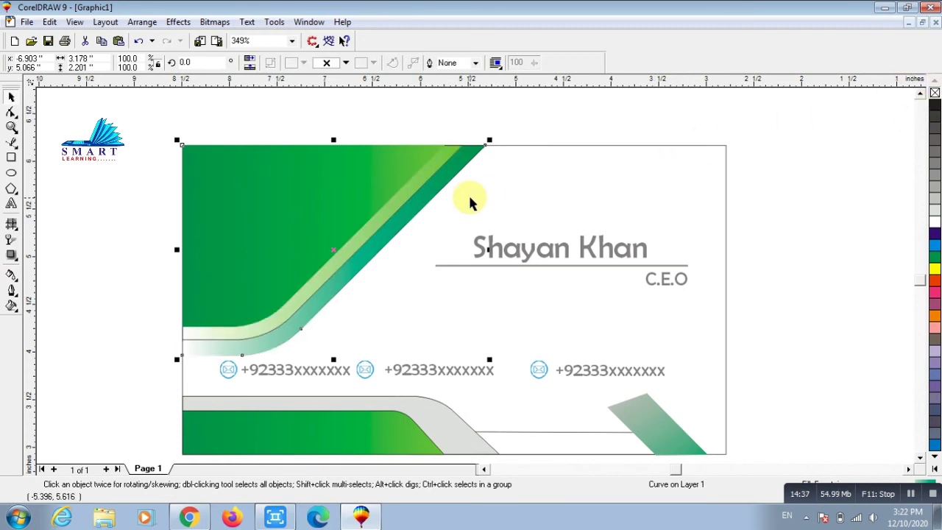
pyautogui.click(418, 190)
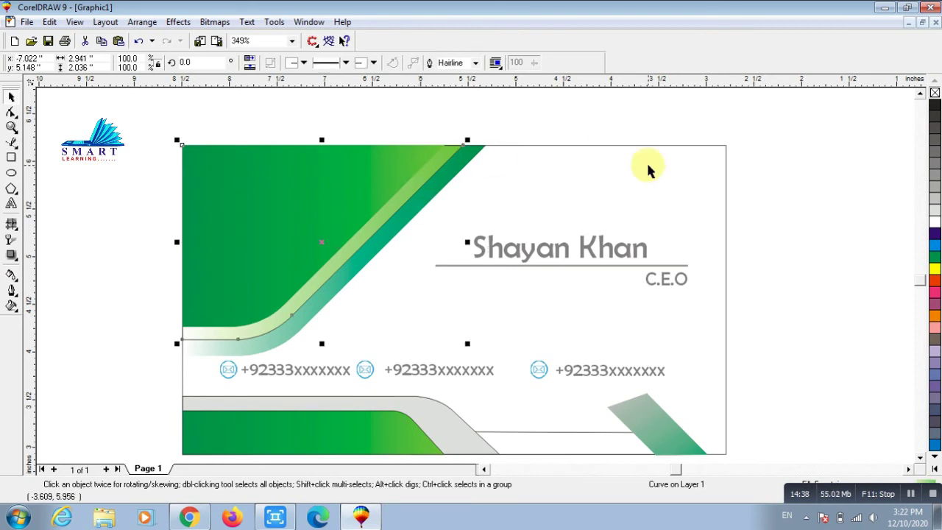
pyautogui.rightClick(935, 92)
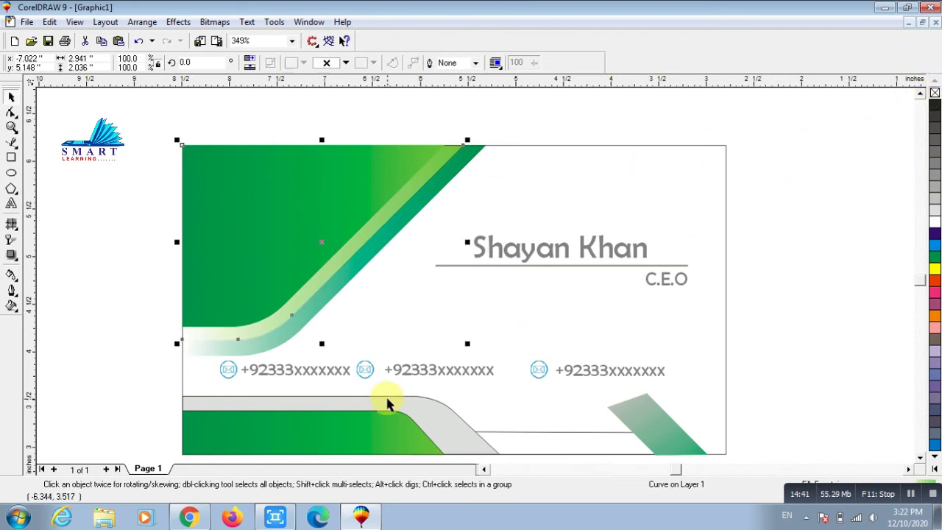
# - Remove the outlines from the green and grey lower-left shapes and the thin curve joining them to the slanted bar
pyautogui.click(385, 427)
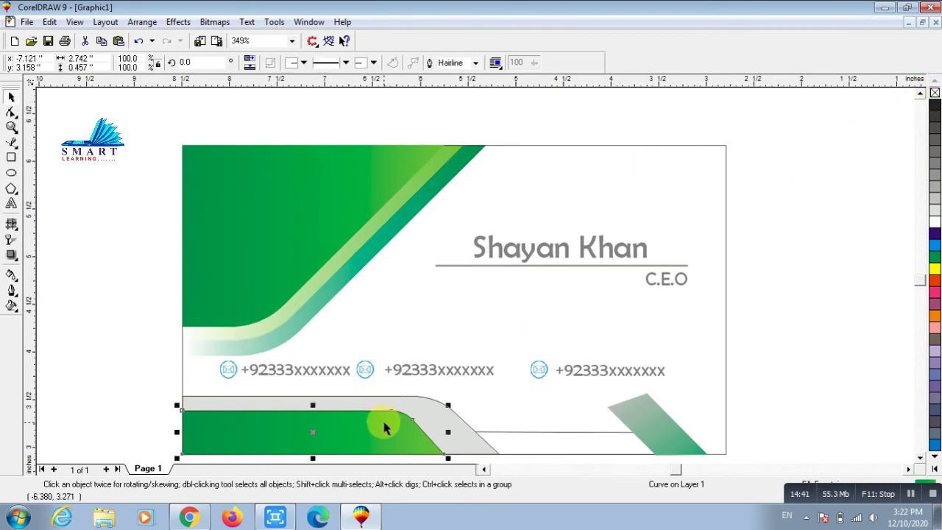
pyautogui.click(430, 414)
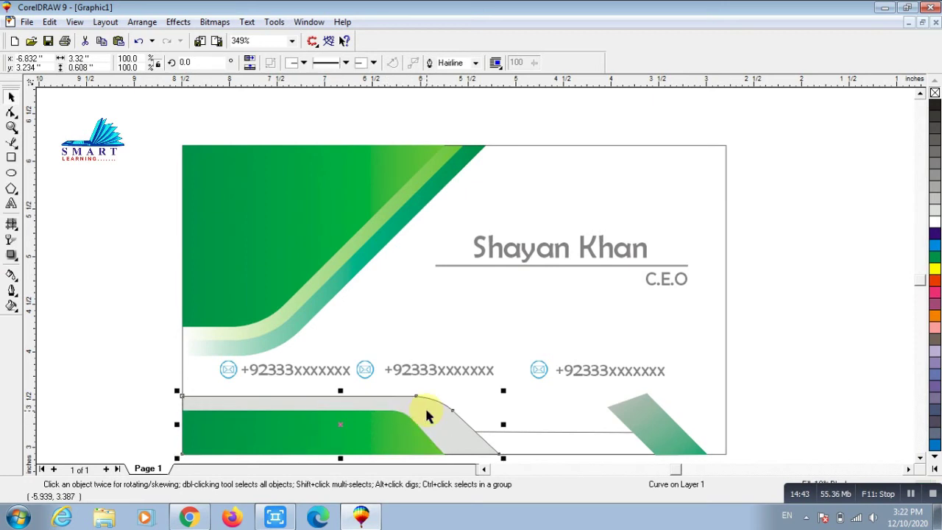
pyautogui.click(601, 446)
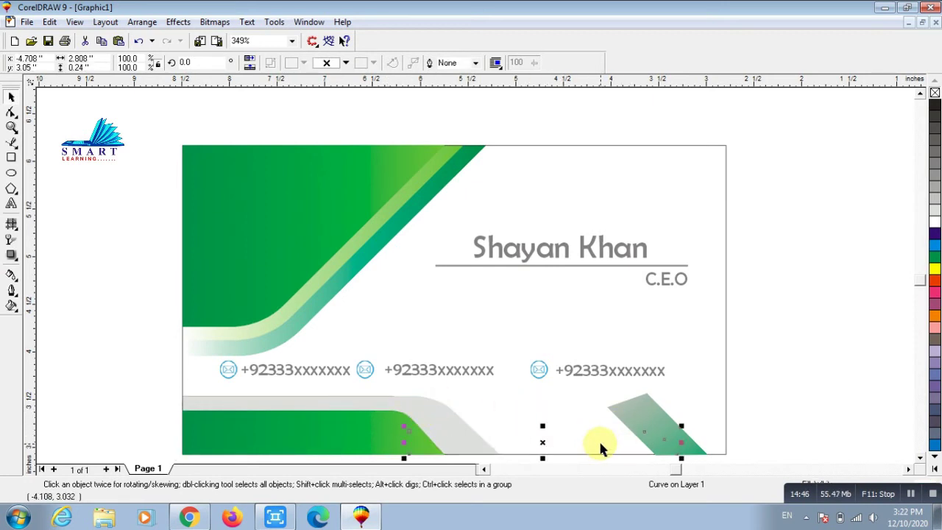
pyautogui.click(637, 425)
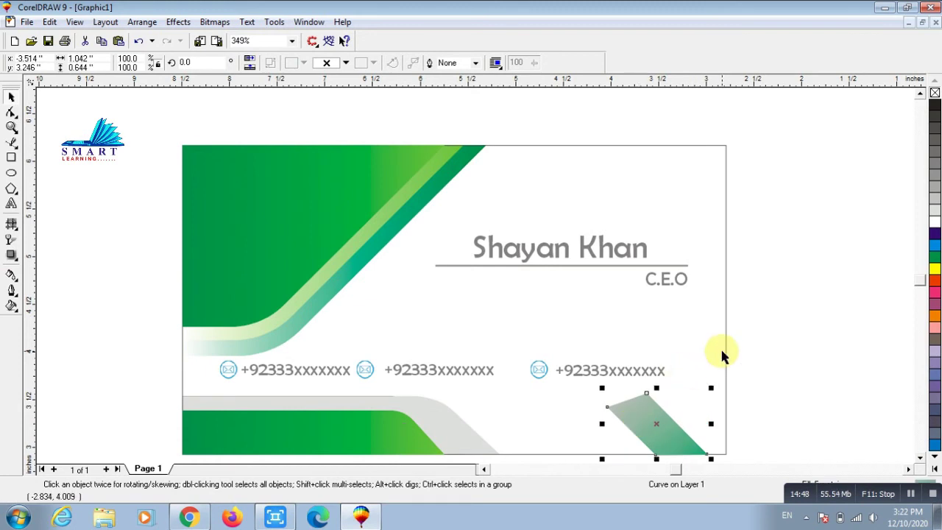
pyautogui.press('Escape')
# - Fill the card's background rectangle with 10% Black
pyautogui.click(725, 303)
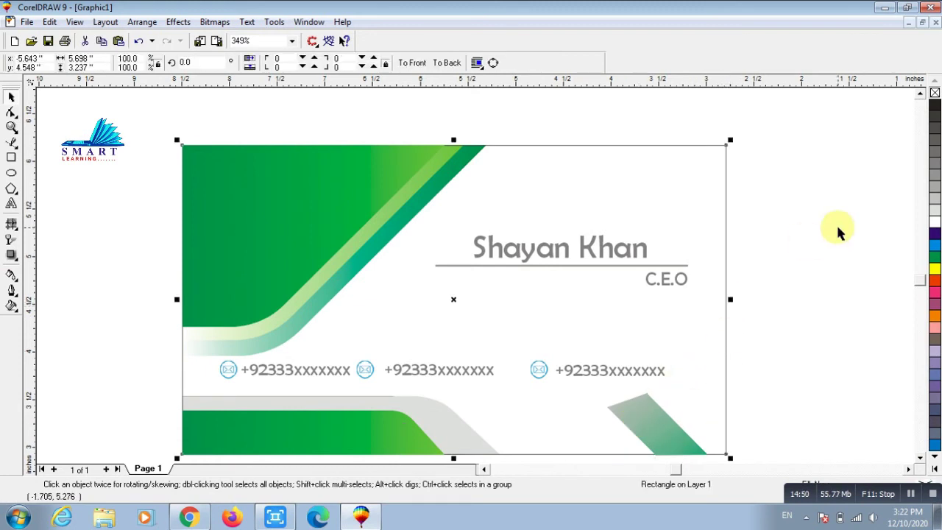
pyautogui.click(934, 209)
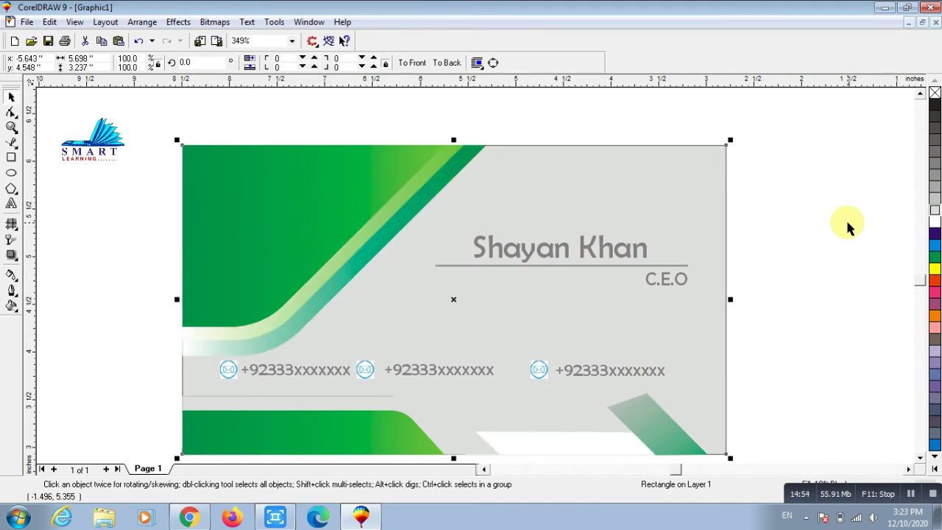
pyautogui.click(822, 229)
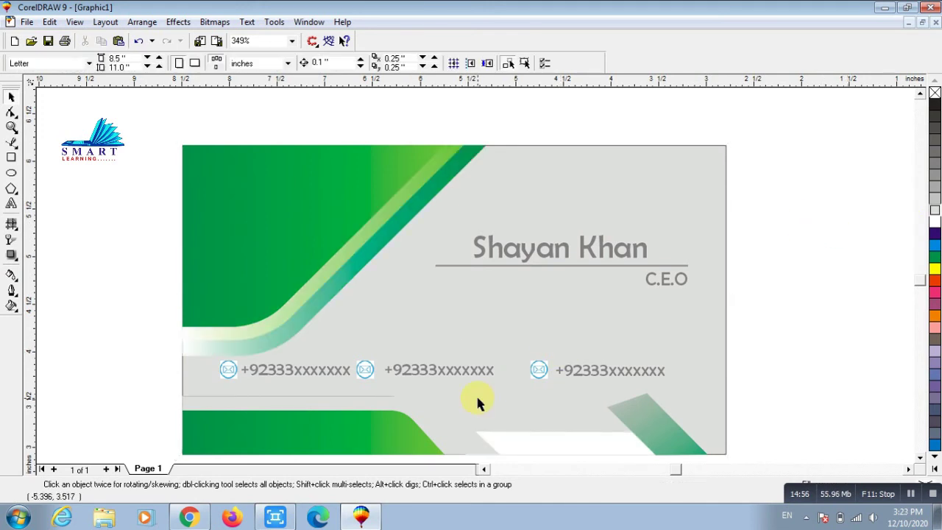
# - Give the grey lower-left band the slanted bar's linear grey-to-green fountain fill at -56.3°
pyautogui.click(657, 423)
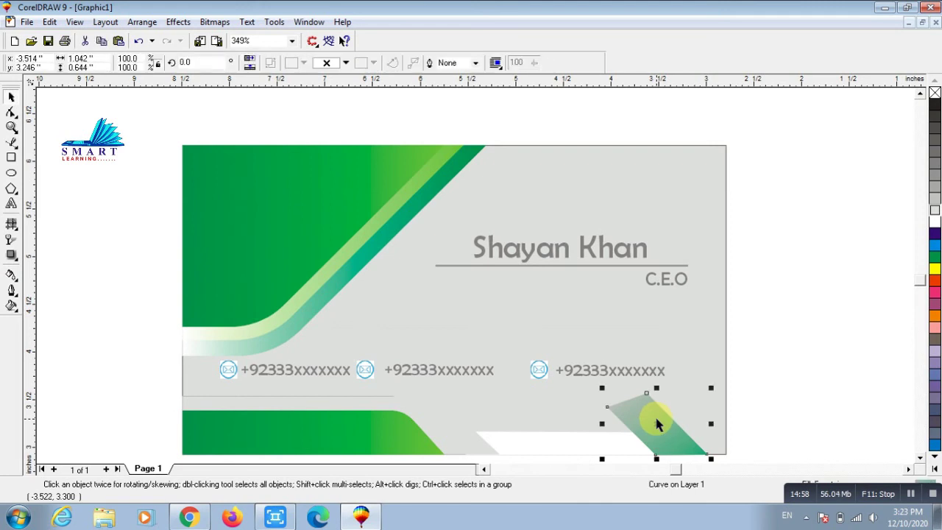
pyautogui.click(428, 426)
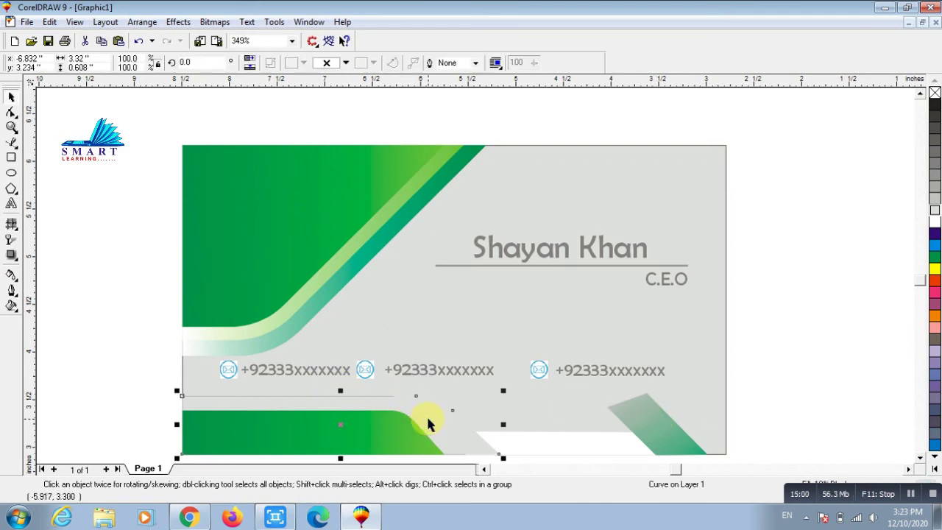
pyautogui.click(648, 409)
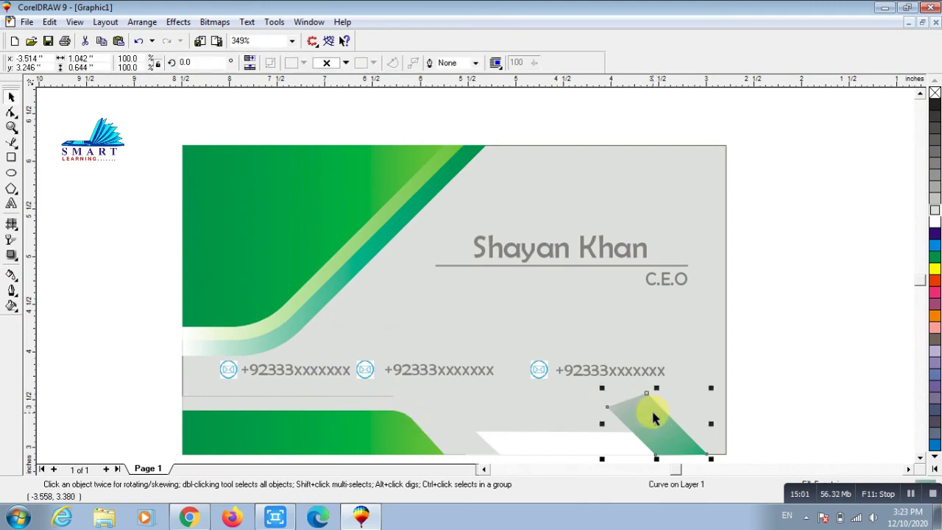
pyautogui.click(14, 309)
pyautogui.click(57, 314)
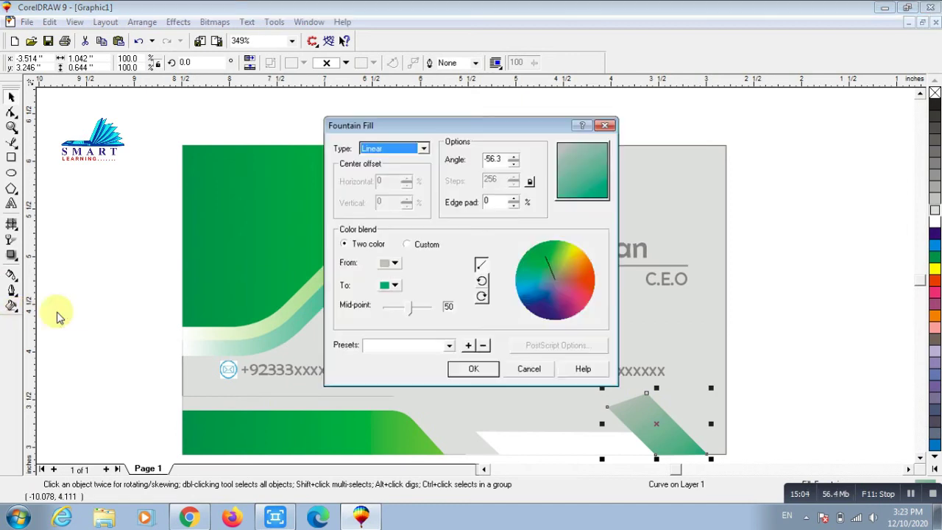
pyautogui.click(458, 370)
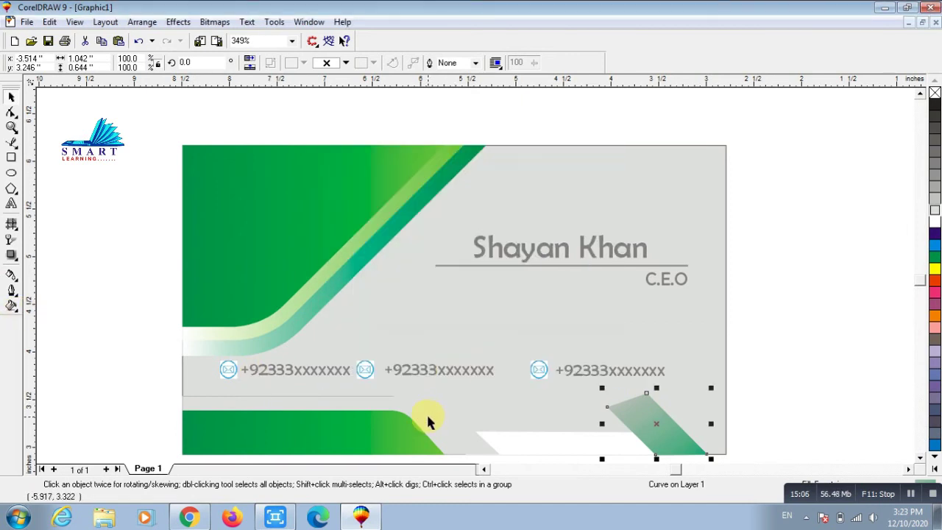
pyautogui.click(429, 421)
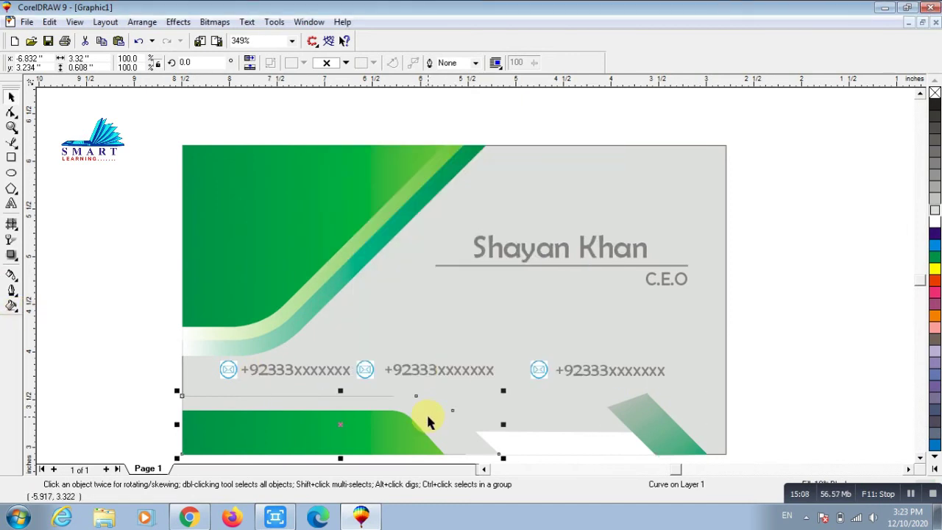
pyautogui.hotkey('ctrl', 'r')
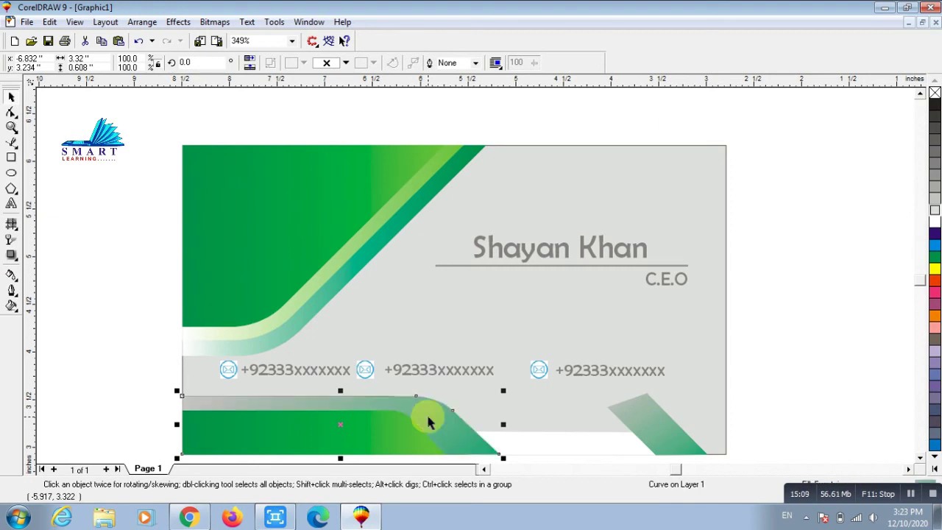
pyautogui.click(112, 327)
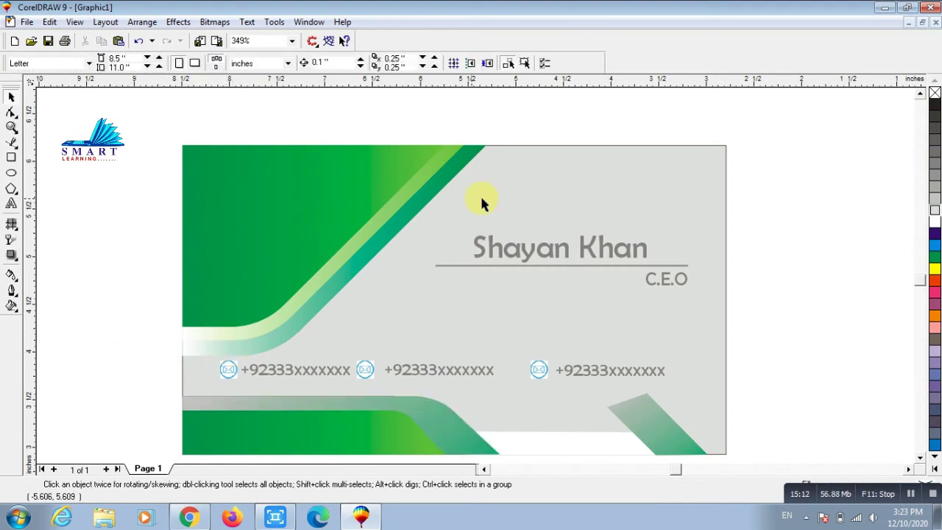
# - Change the card's background rectangle to a pale cream uniform fill using the CMYK colour model
pyautogui.click(658, 185)
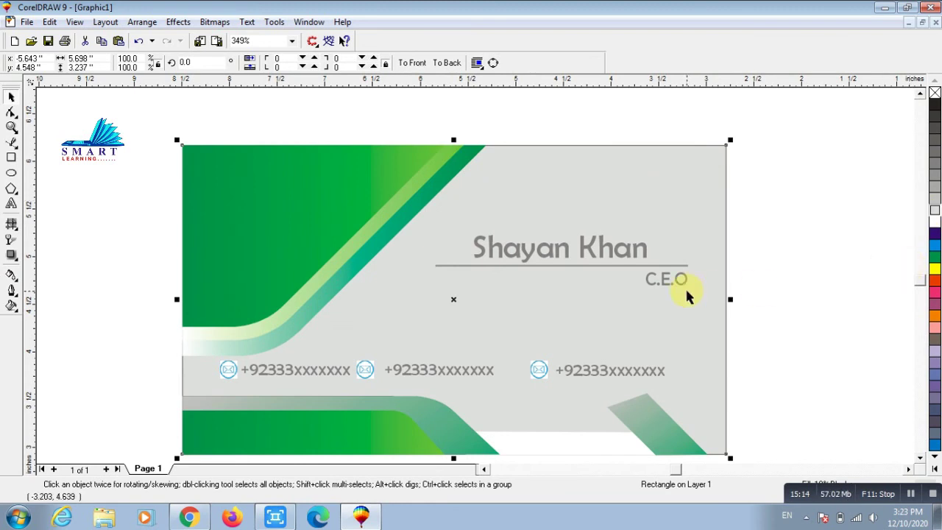
pyautogui.click(11, 305)
pyautogui.click(40, 315)
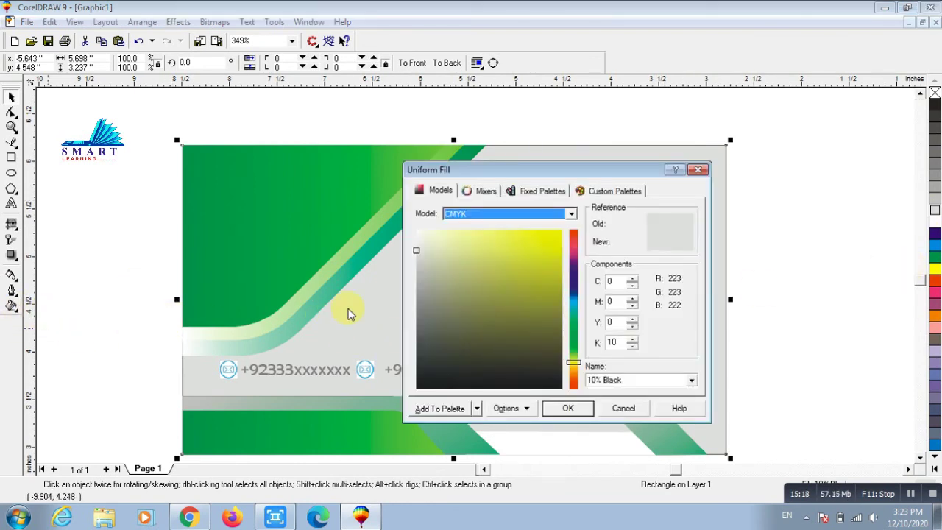
pyautogui.moveTo(422, 256); pyautogui.dragTo(424, 237)
pyautogui.click(568, 408)
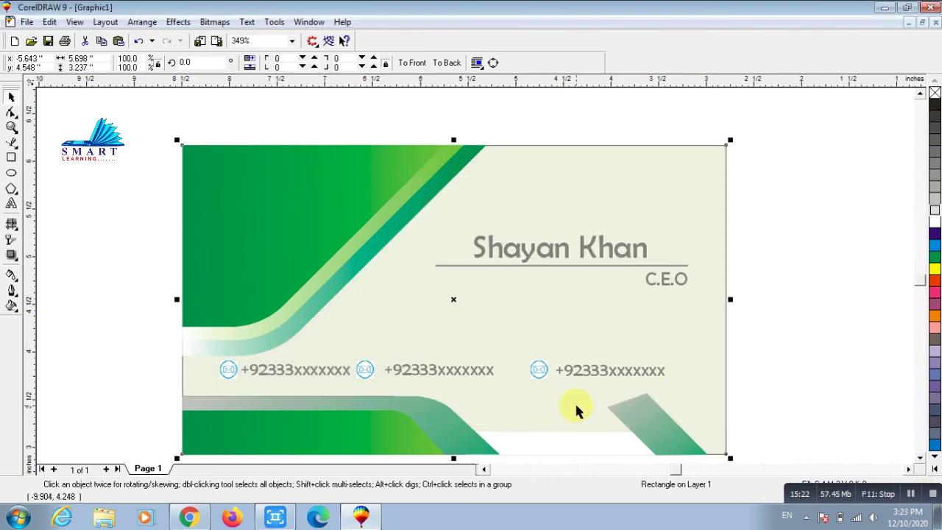
pyautogui.click(816, 319)
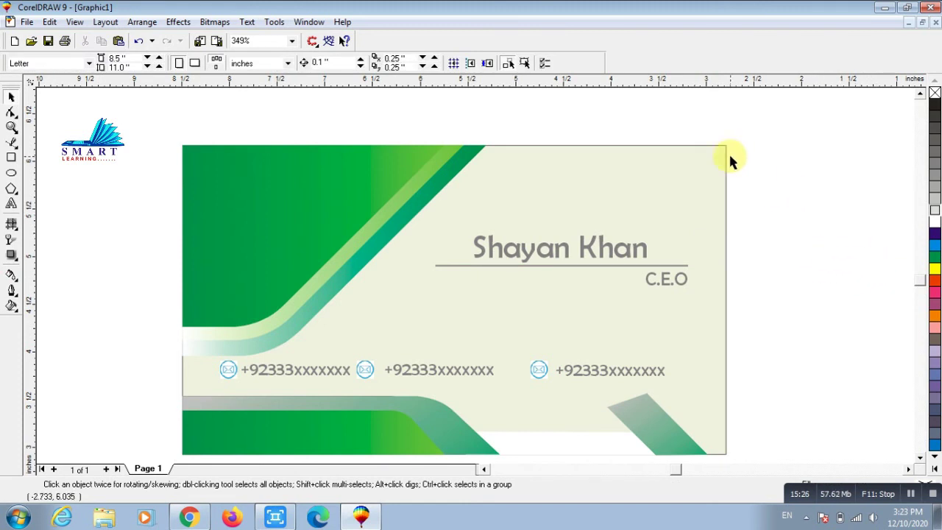
# - Remove the outline from the card's background rectangle
pyautogui.click(708, 163)
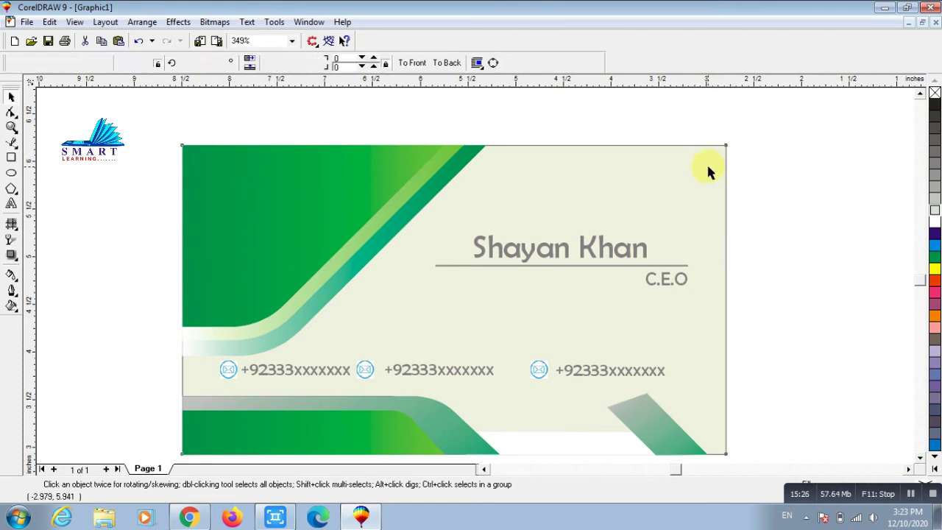
pyautogui.rightClick(935, 93)
pyautogui.click(801, 157)
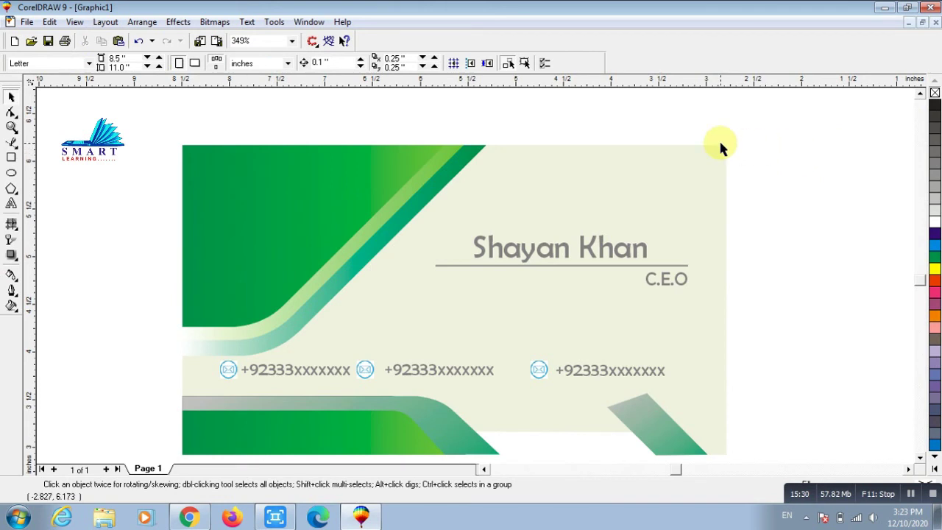
# - Import the QR code image "frame" from the Desktop and place it about 0.95" square on the upper-left green shape
pyautogui.press('F3')
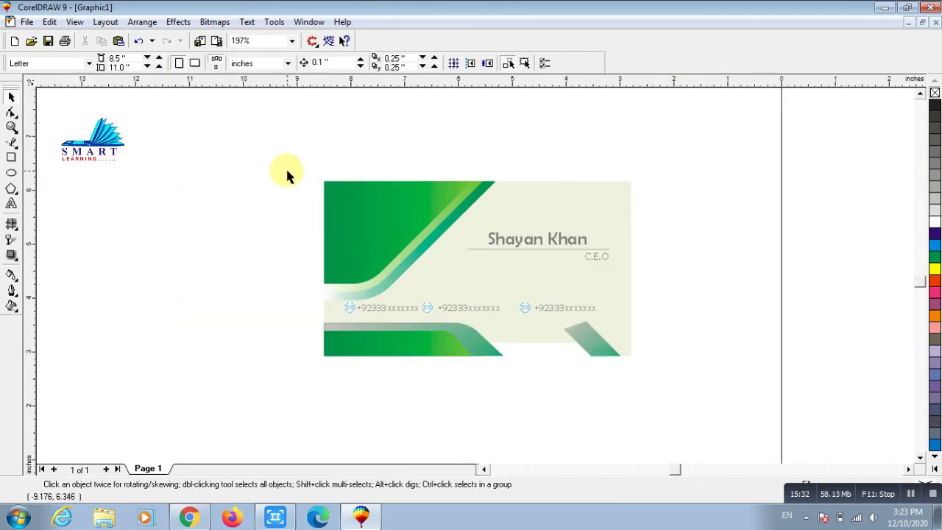
pyautogui.moveTo(288, 172); pyautogui.dragTo(714, 419)
pyautogui.click(647, 196)
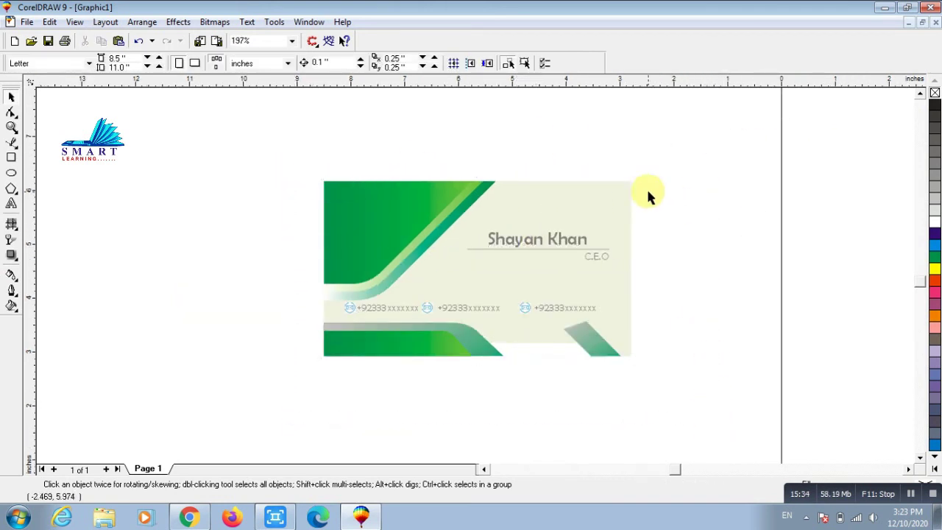
pyautogui.moveTo(282, 153); pyautogui.dragTo(566, 309)
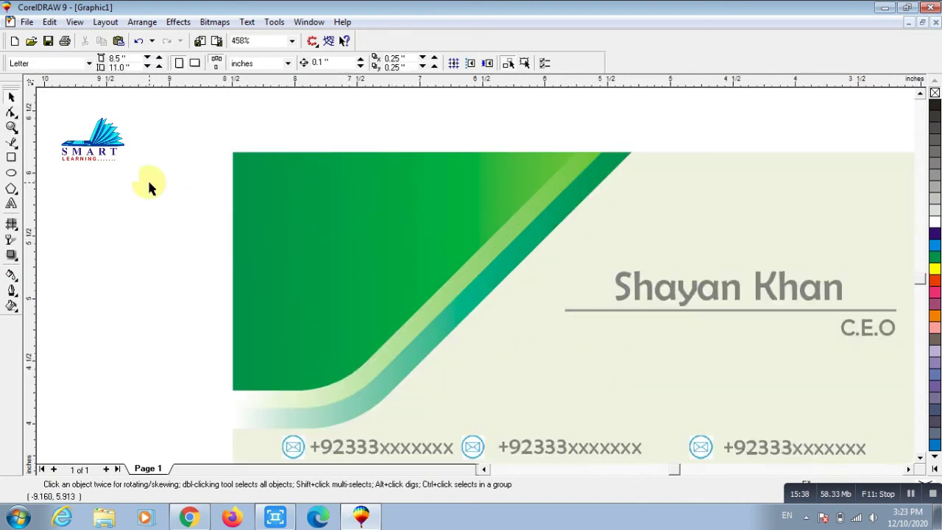
pyautogui.click(200, 40)
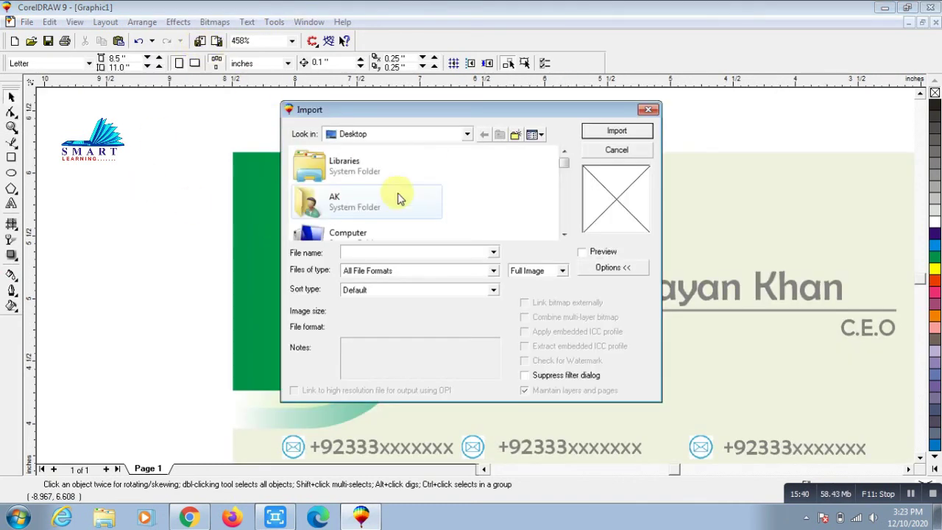
pyautogui.press('Down')
pyautogui.press('Down')
pyautogui.press('Down')
pyautogui.press('Down')
pyautogui.press('Down')
pyautogui.press('Down')
pyautogui.press('Down')
pyautogui.press('Down')
pyautogui.press('Down')
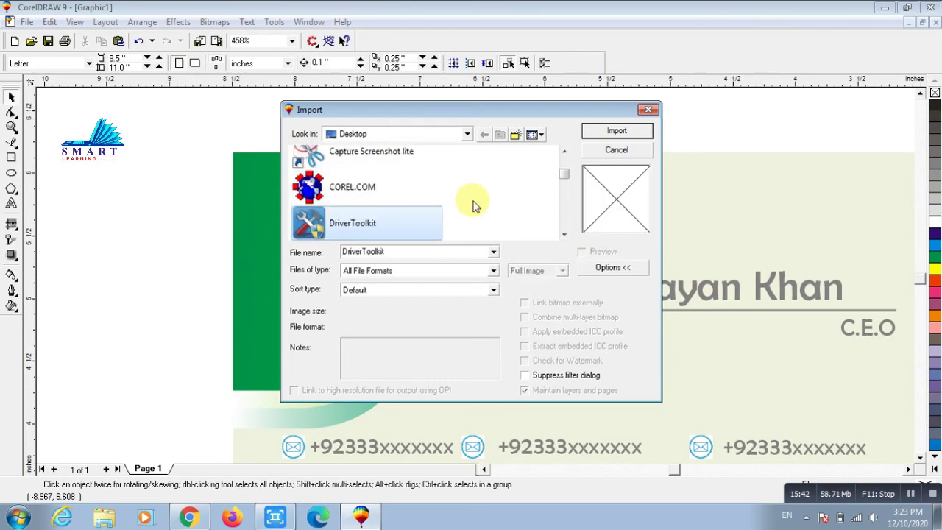
pyautogui.press('Down')
pyautogui.press('Down')
pyautogui.press('Down')
pyautogui.press('Down')
pyautogui.press('Down')
pyautogui.press('Down')
pyautogui.press('Down')
pyautogui.press('Down')
pyautogui.press('Down')
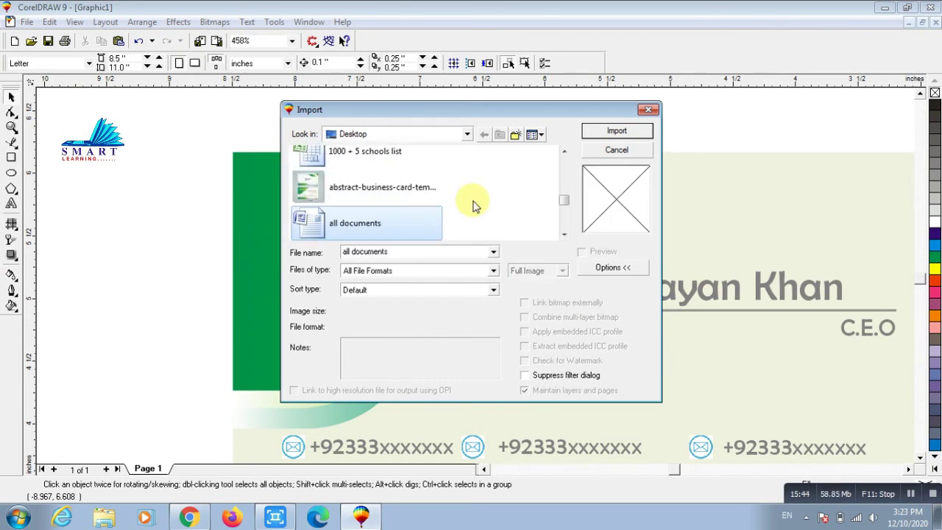
pyautogui.press('Down')
pyautogui.press('Down')
pyautogui.press('Down')
pyautogui.press('Down')
pyautogui.press('Down')
pyautogui.press('Down')
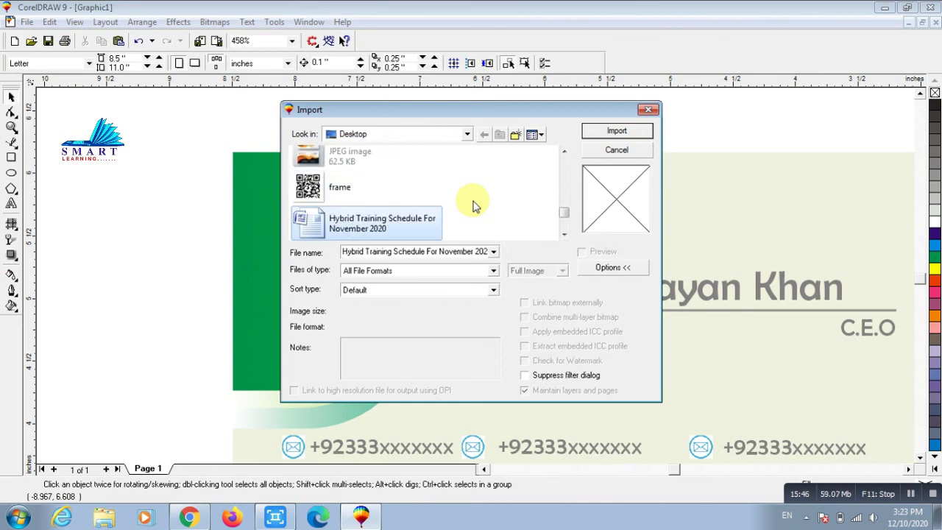
pyautogui.press('Up')
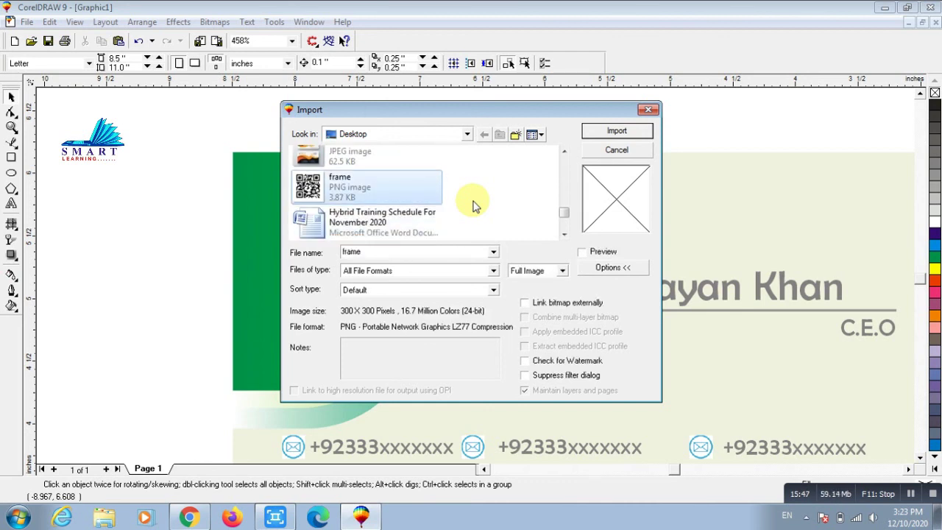
pyautogui.click(611, 128)
pyautogui.moveTo(275, 183); pyautogui.dragTo(403, 304)
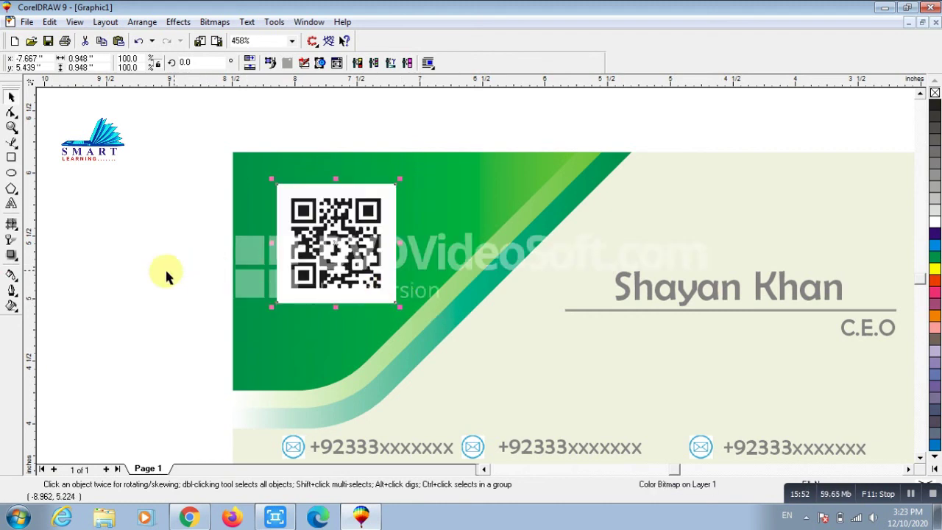
# - Reposition the QR code within the upper-left green shape, centring it at about x -7.71", y 5.43"
pyautogui.click(126, 254)
pyautogui.press('F3')
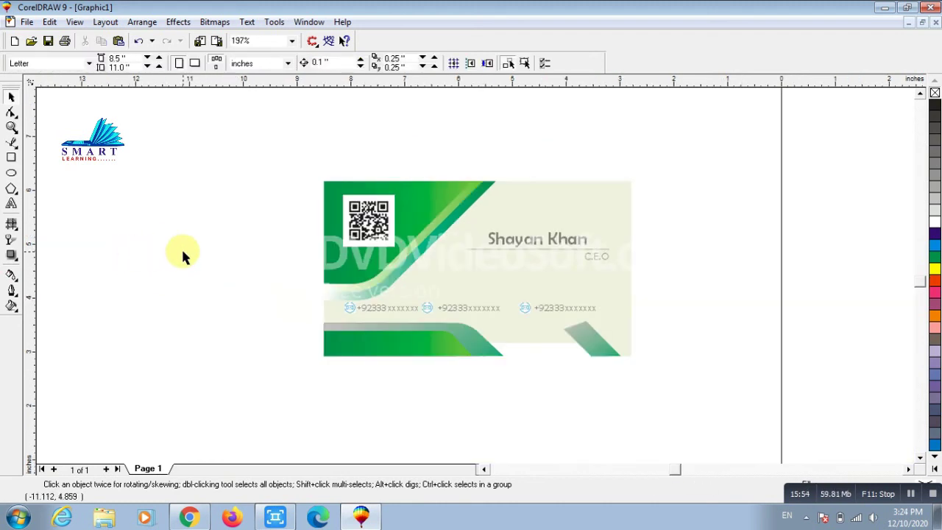
pyautogui.press('F4')
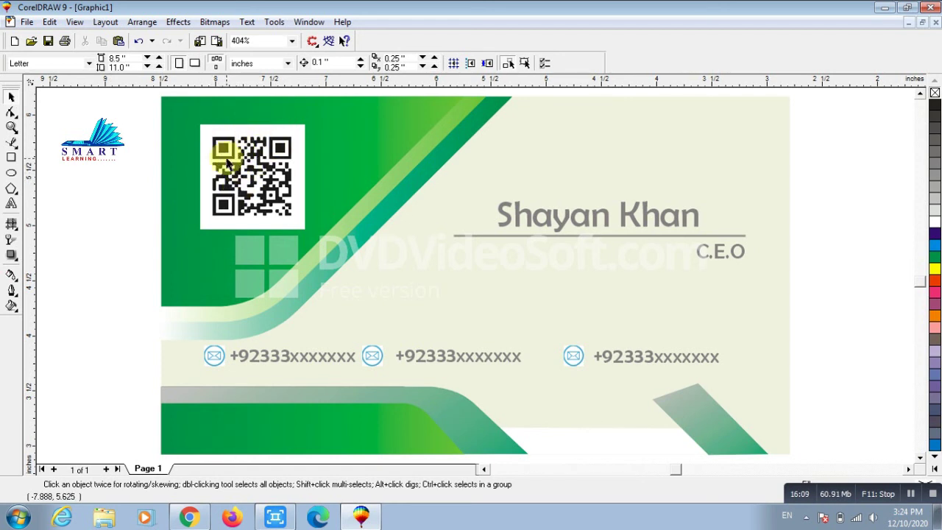
pyautogui.click(263, 169)
pyautogui.moveTo(248, 172); pyautogui.dragTo(205, 188)
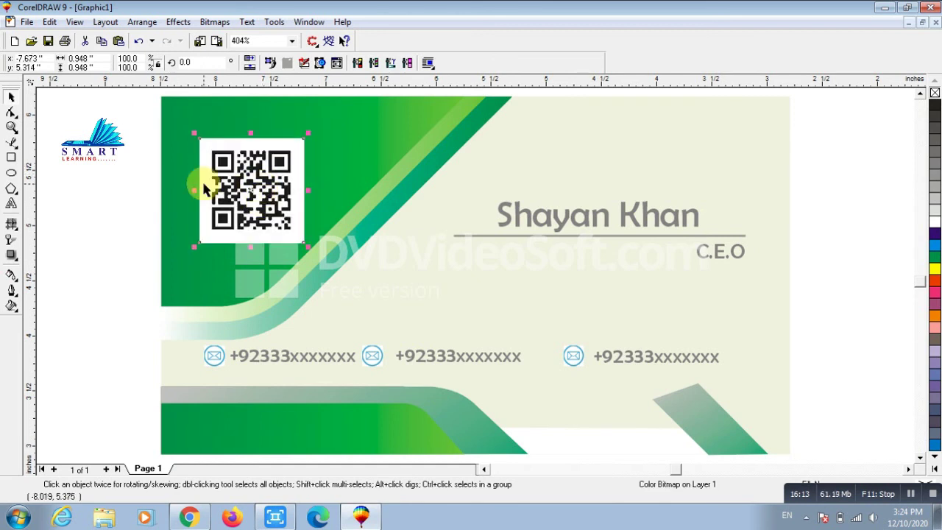
pyautogui.click(123, 185)
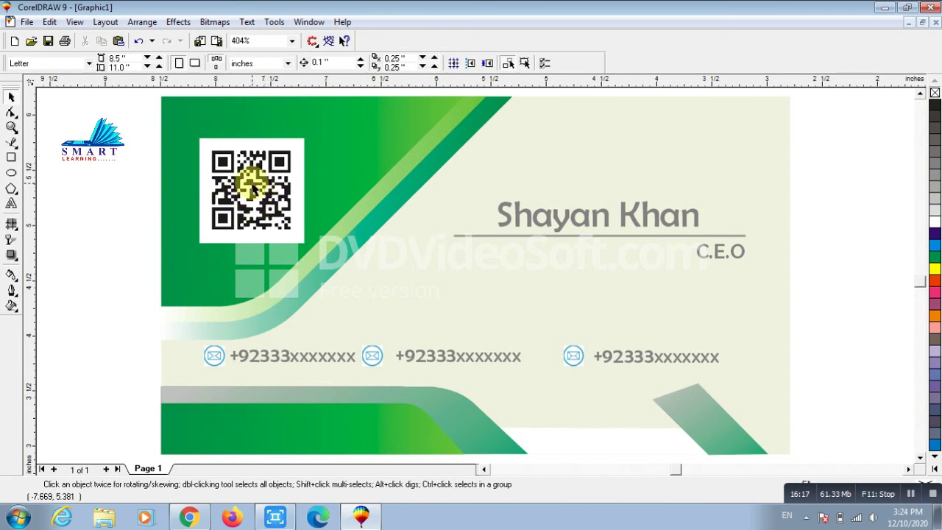
pyautogui.moveTo(254, 184); pyautogui.dragTo(254, 174)
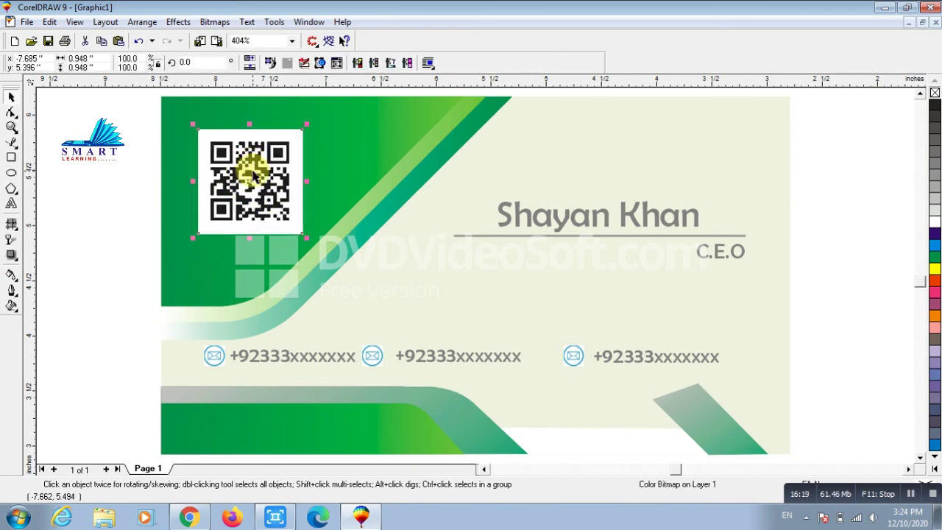
pyautogui.click(152, 169)
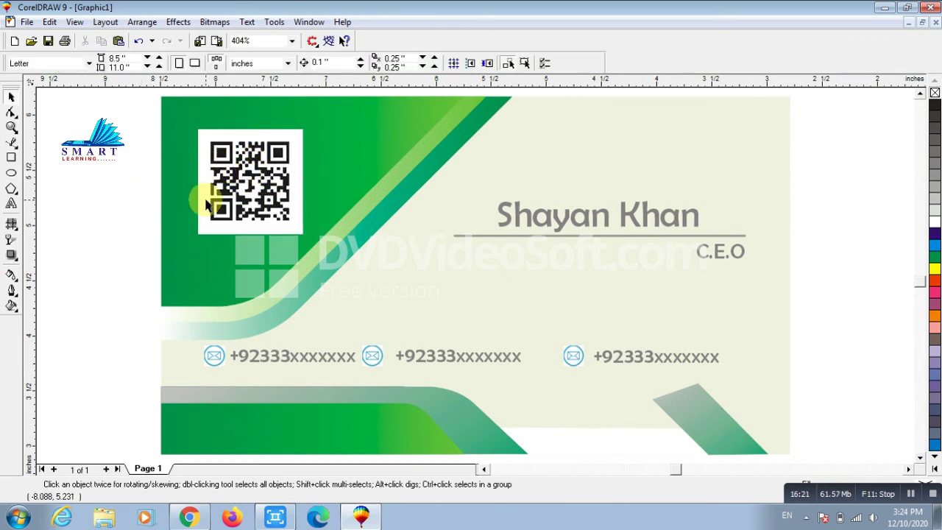
pyautogui.moveTo(248, 196); pyautogui.dragTo(245, 192)
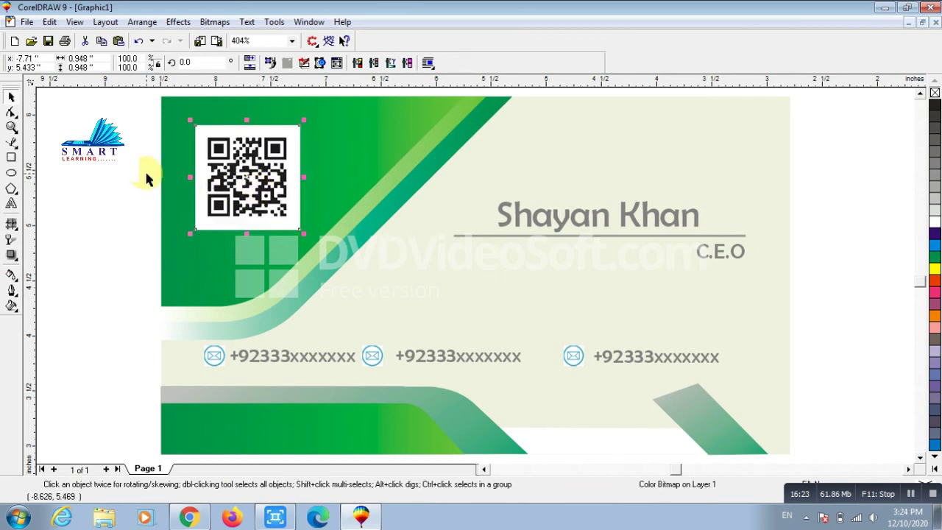
pyautogui.click(146, 178)
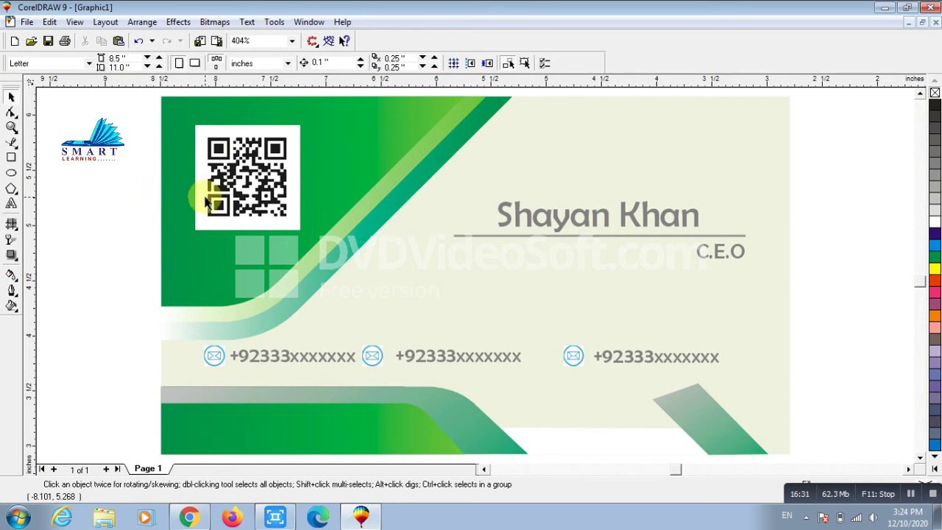
# - Group all objects of the card design and centre the group on the page
pyautogui.press('F3')
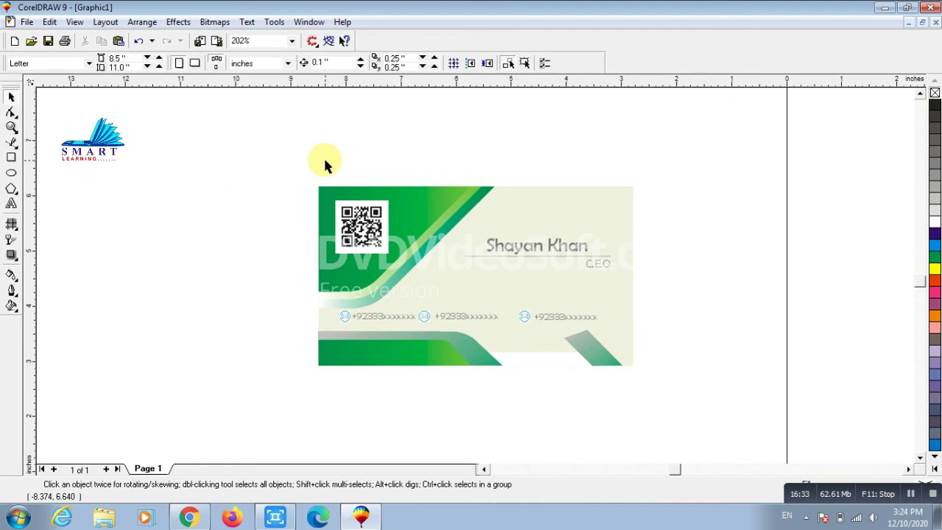
pyautogui.moveTo(291, 166); pyautogui.dragTo(718, 397)
pyautogui.hotkey('ctrl', 'g')
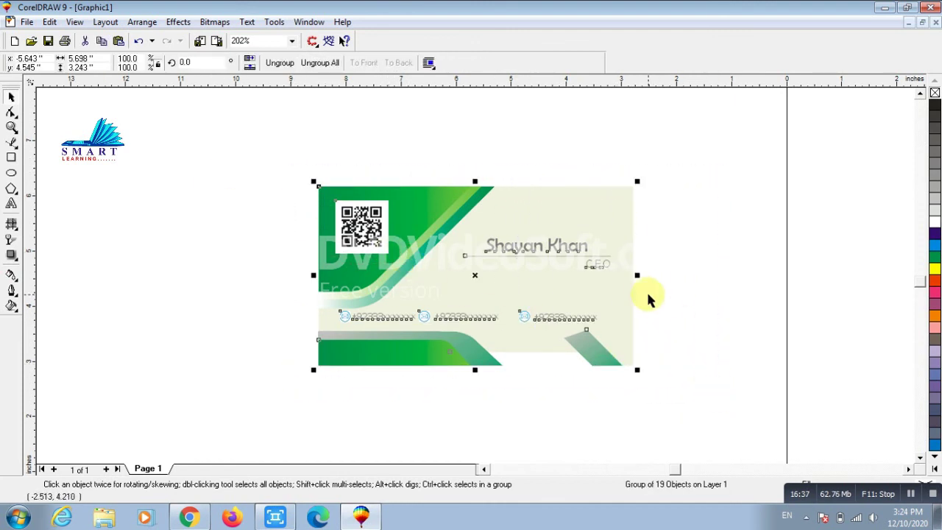
pyautogui.press('p')
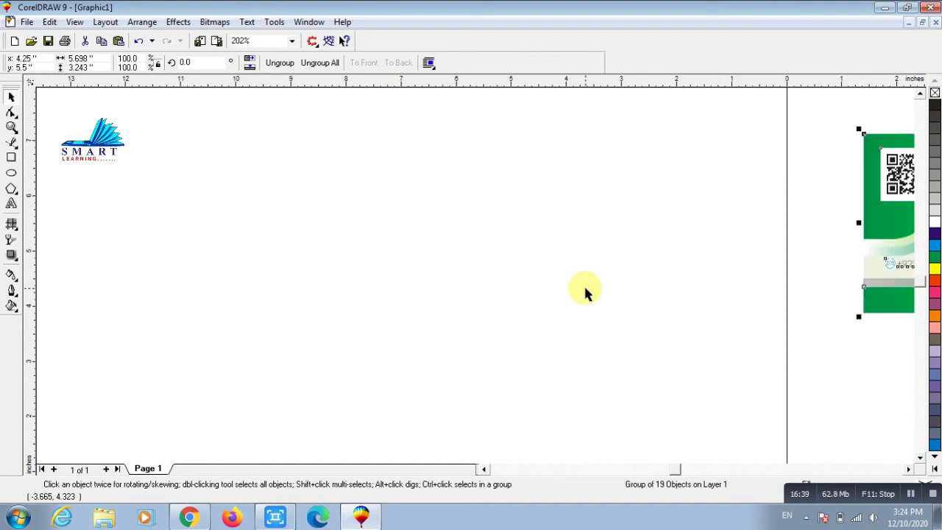
pyautogui.hotkey('shift', 'F2')
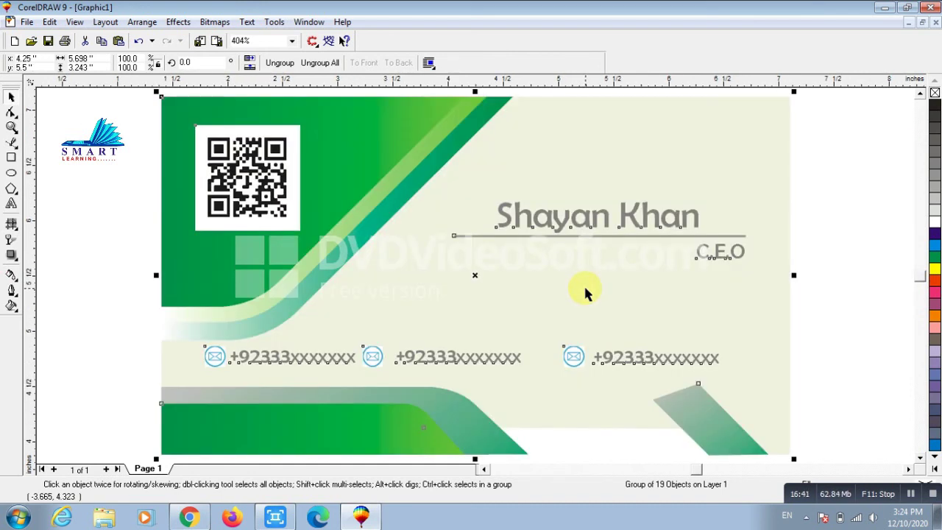
pyautogui.press('F3')
pyautogui.click(708, 217)
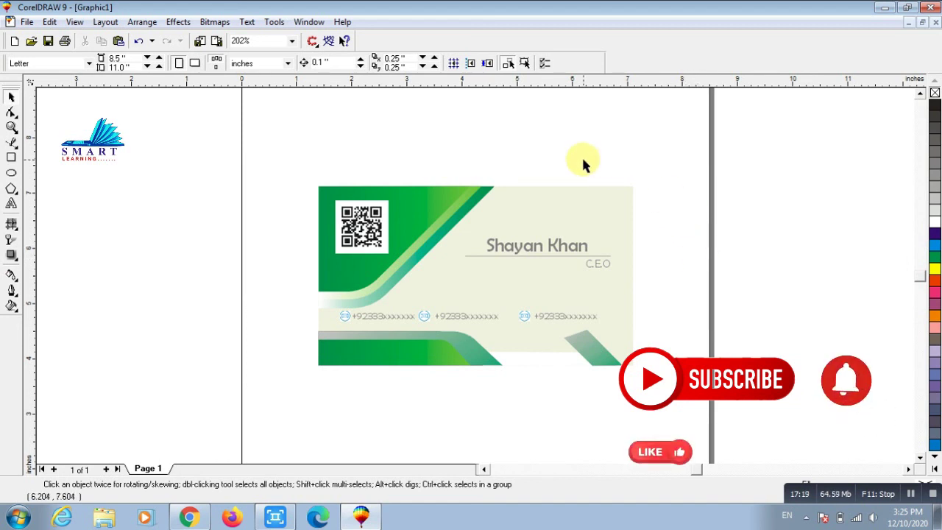
pyautogui.moveTo(285, 160); pyautogui.dragTo(692, 418)
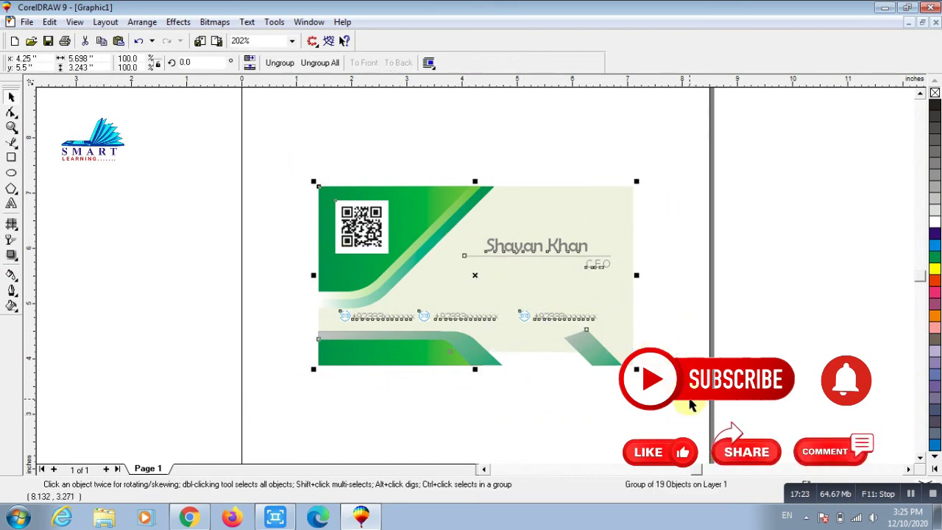